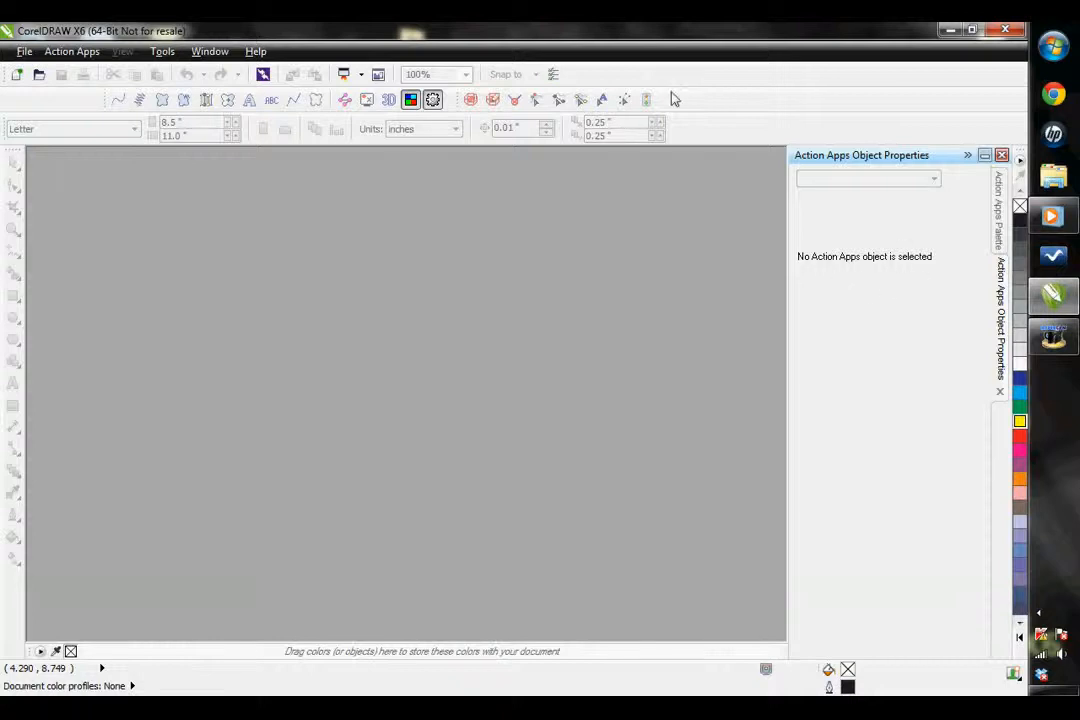
Create a new Letter-size document with the default settings and draw a circle about 2.7 inches in diameter on the page
{"action": "key", "text": "ctrl+n"}
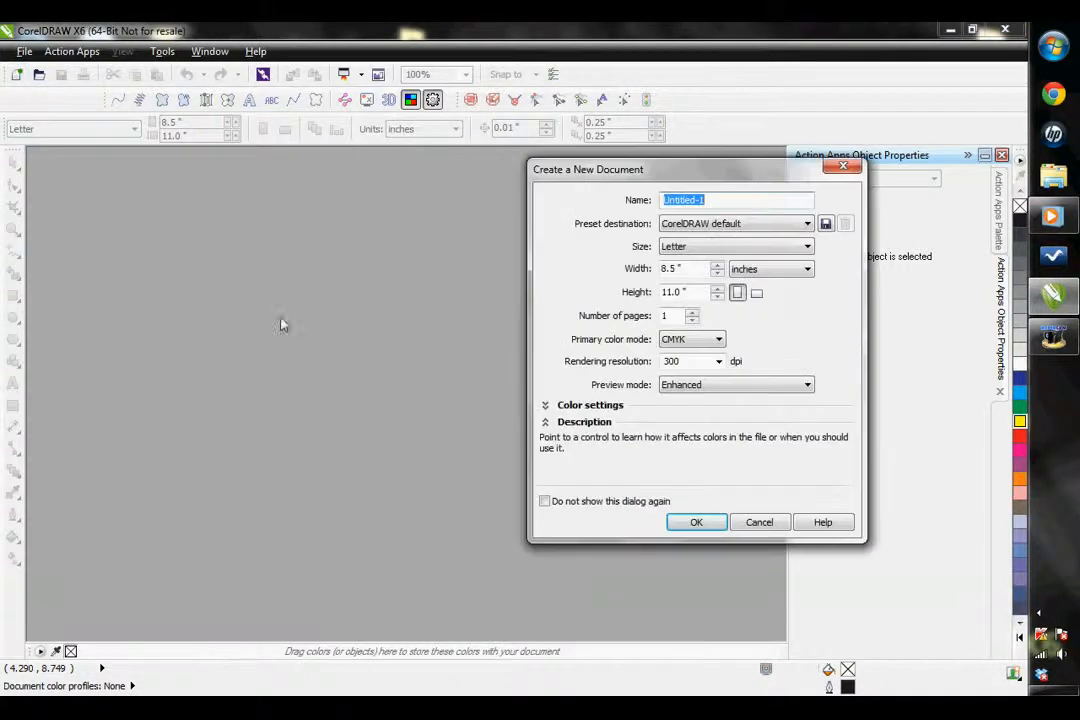
{"action": "left_click", "coordinate": [696, 522]}
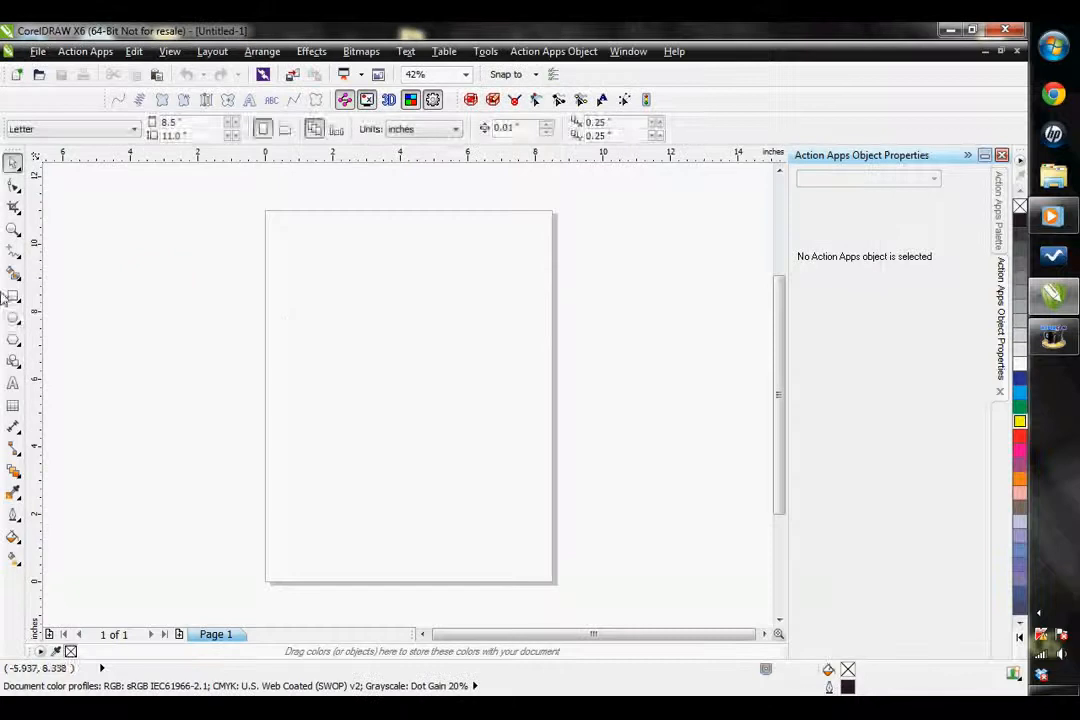
{"action": "left_click", "coordinate": [15, 319]}
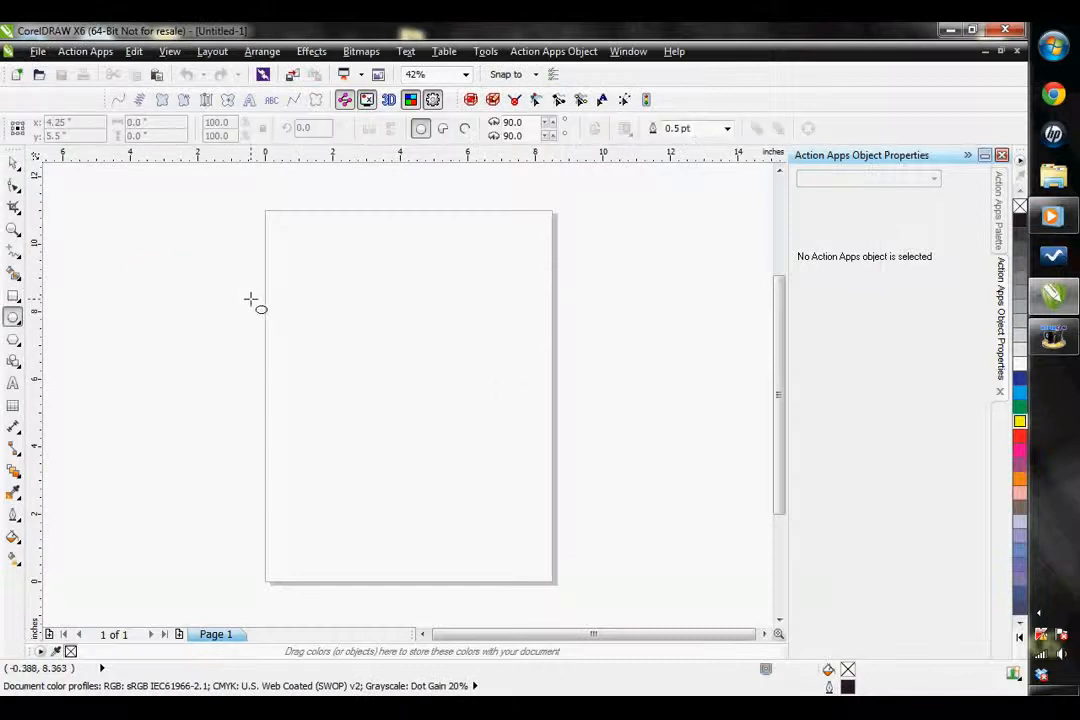
{"action": "left_click_drag", "start_coordinate": [329, 312], "coordinate": [422, 402]}
Convert the circle to a Run stitch object and colour its outline yellow
{"action": "left_click", "coordinate": [118, 101]}
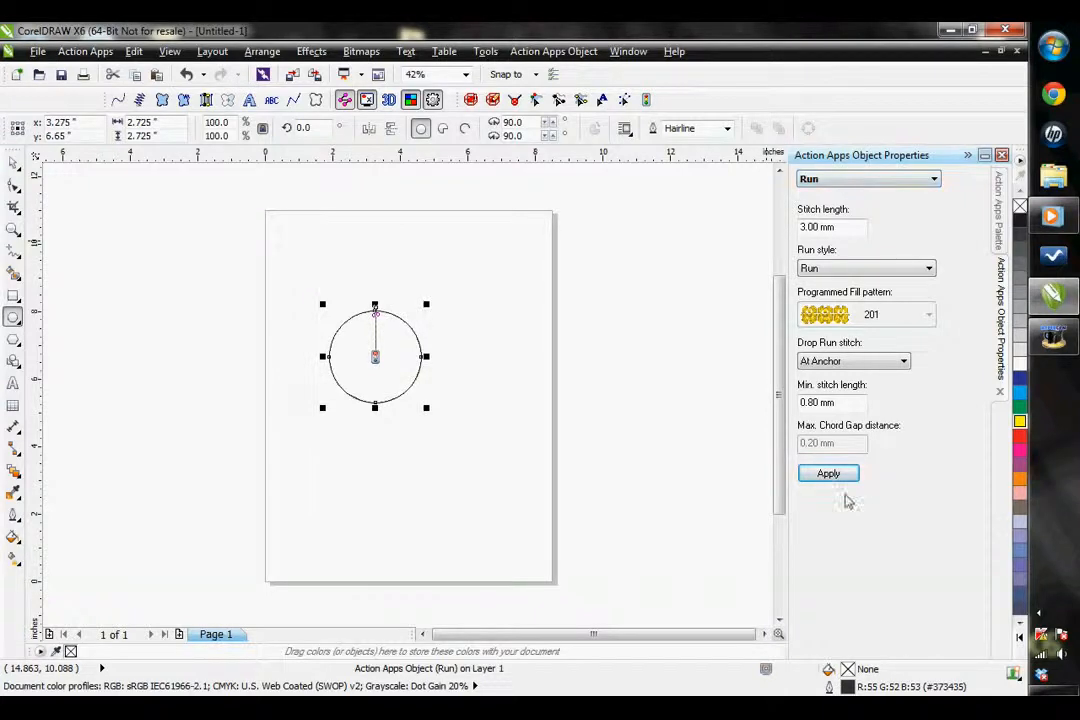
{"action": "scroll", "coordinate": [337, 306], "scroll_direction": "up", "scroll_amount": 3}
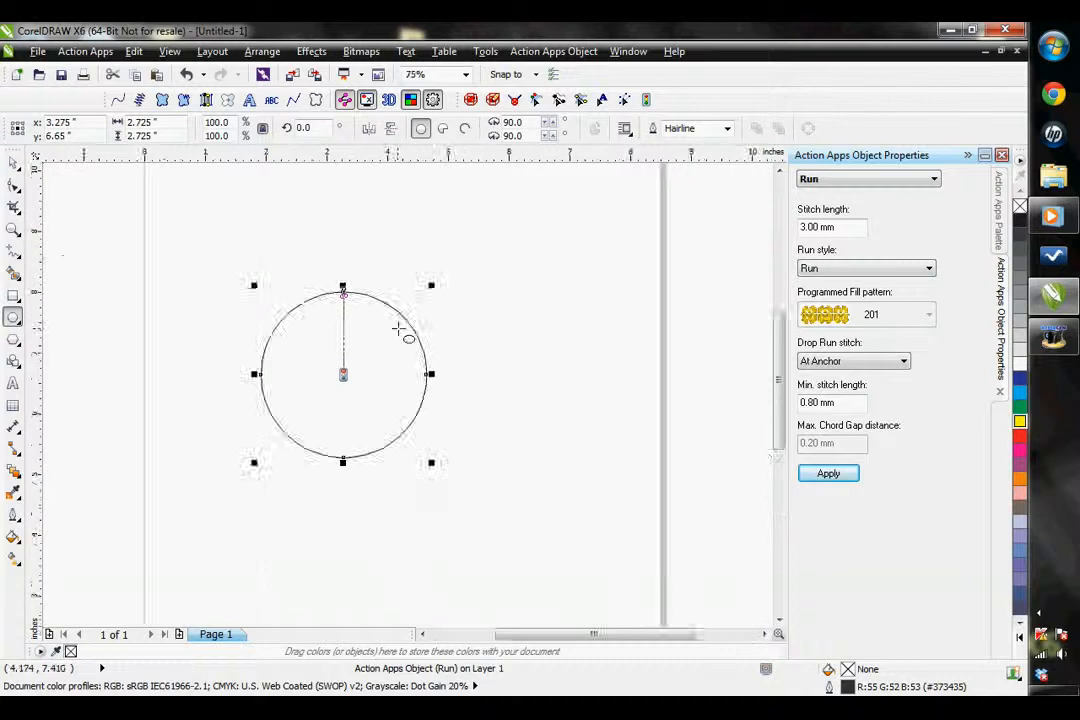
{"action": "scroll", "coordinate": [337, 292], "scroll_direction": "up", "scroll_amount": 3}
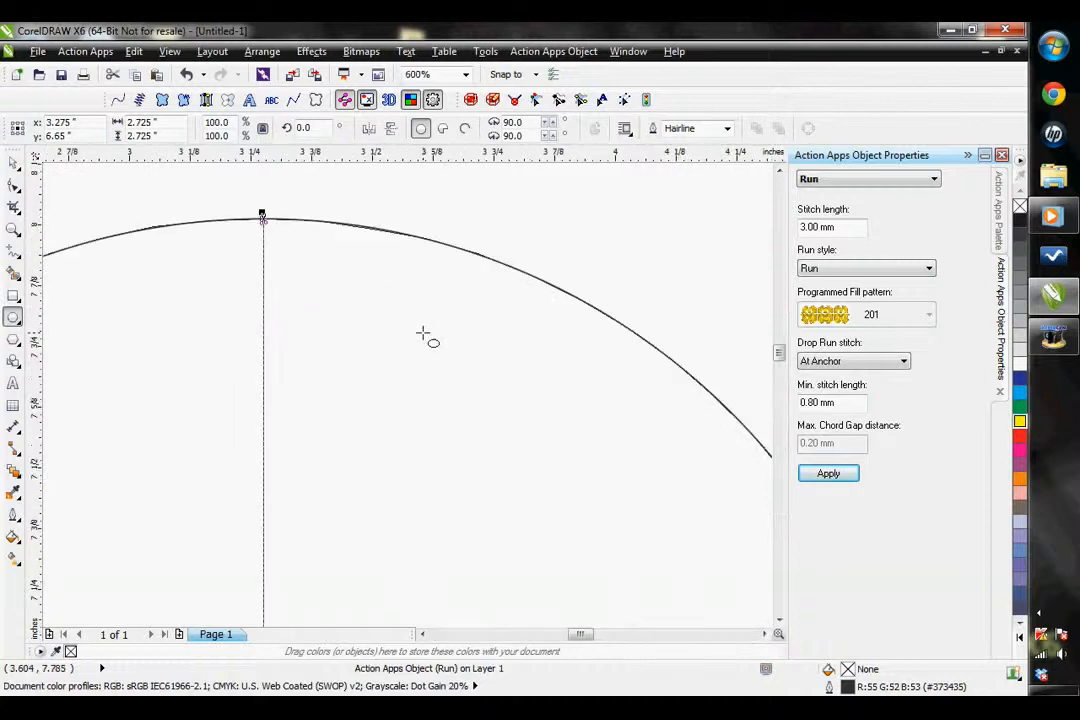
{"action": "right_click", "coordinate": [1019, 421]}
{"action": "left_click", "coordinate": [14, 161]}
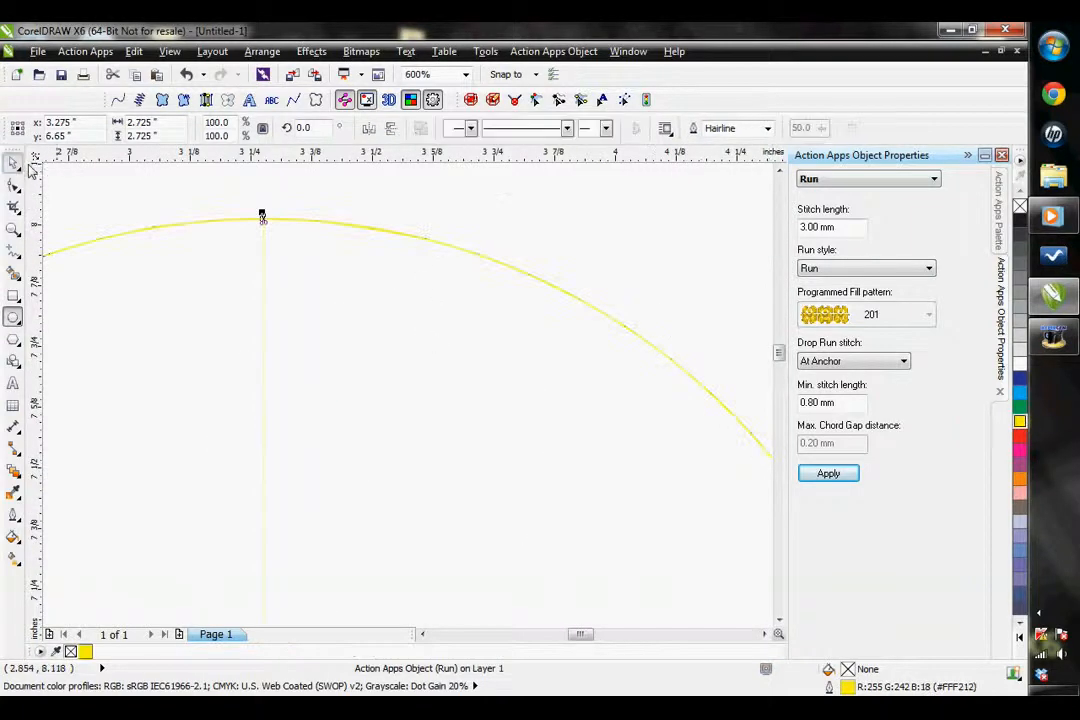
Set the circle's stitch length to 2.00 mm and apply it
{"action": "scroll", "coordinate": [338, 201], "scroll_direction": "up", "scroll_amount": 1}
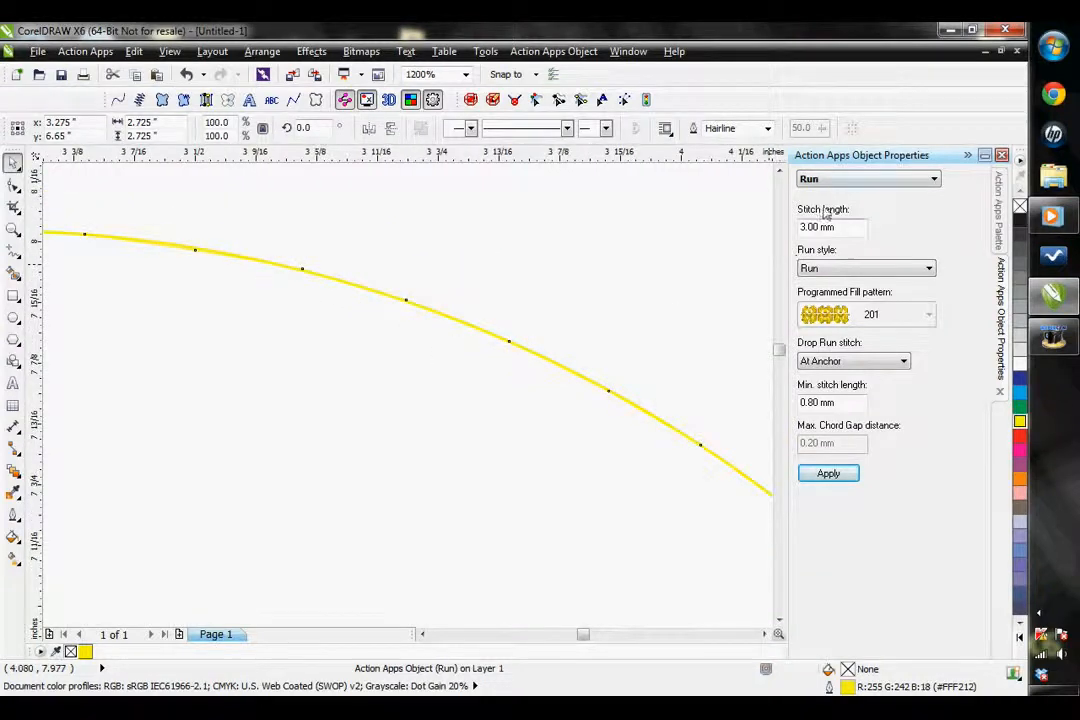
{"action": "left_click_drag", "start_coordinate": [806, 227], "coordinate": [738, 232]}
{"action": "left_click", "coordinate": [831, 470]}
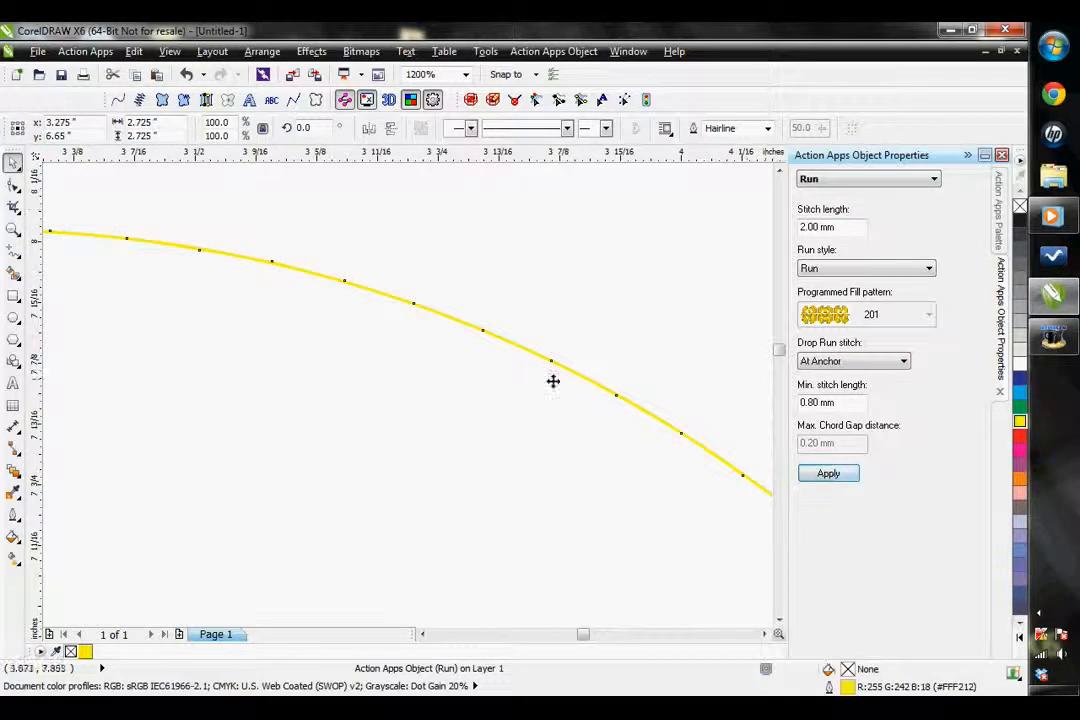
Apply the Half bean run style to the circle
{"action": "left_click", "coordinate": [837, 269]}
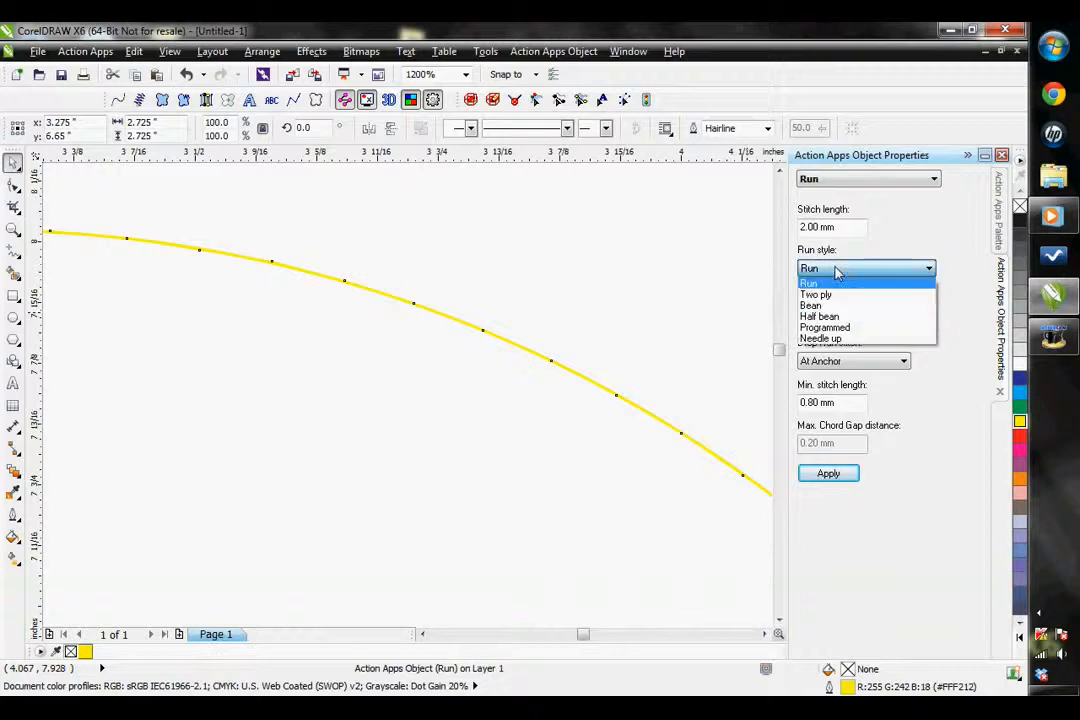
{"action": "left_click", "coordinate": [835, 318]}
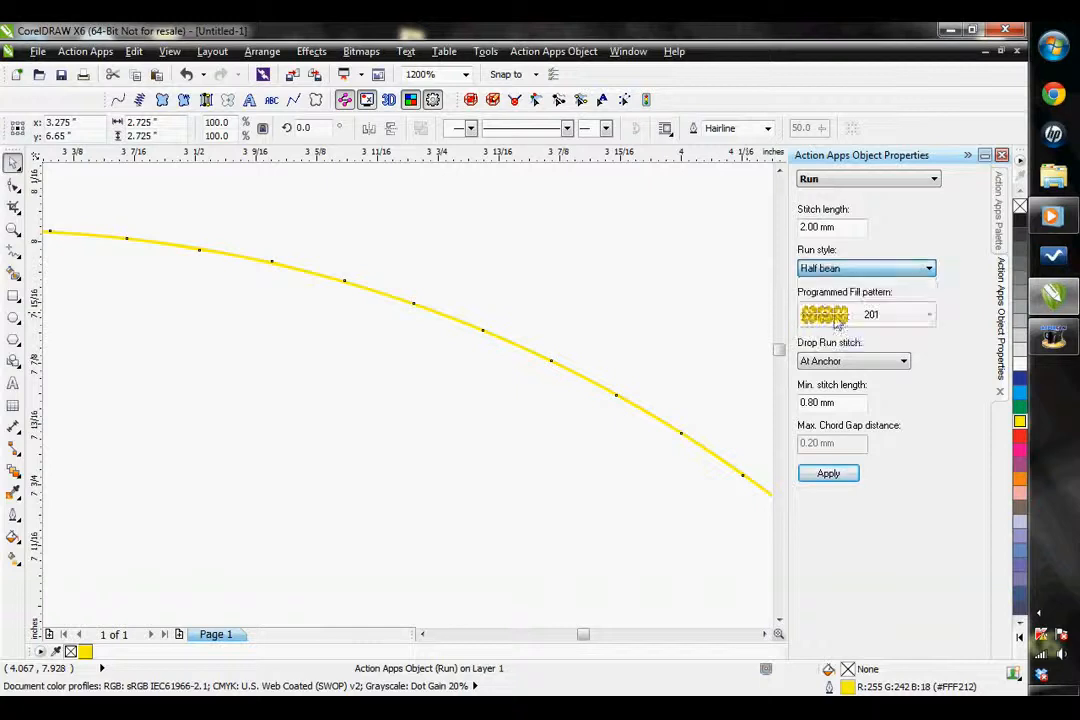
{"action": "left_click", "coordinate": [818, 477]}
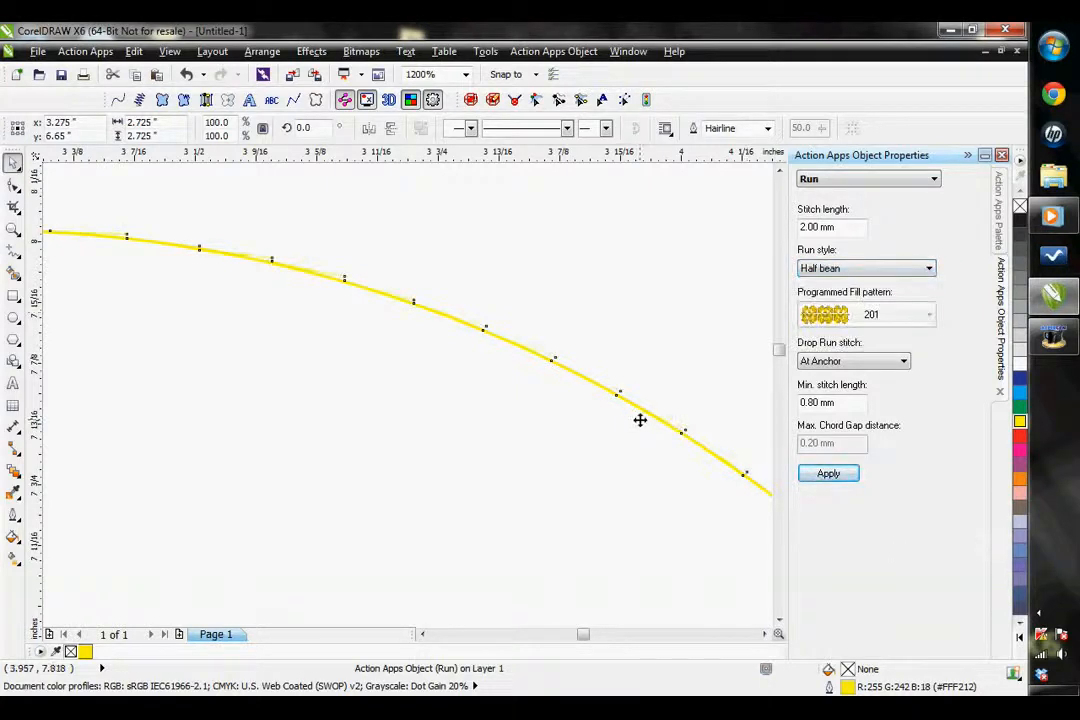
Apply the Programmed run style to the circle, using fill pattern 201
{"action": "left_click", "coordinate": [862, 268]}
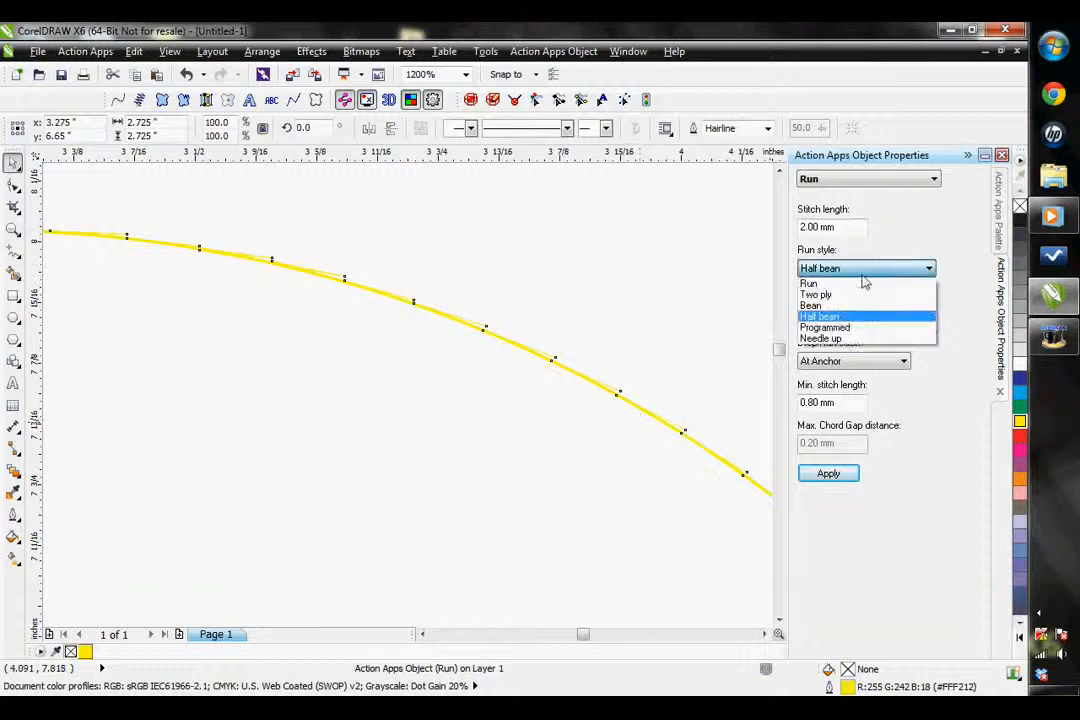
{"action": "left_click", "coordinate": [836, 327]}
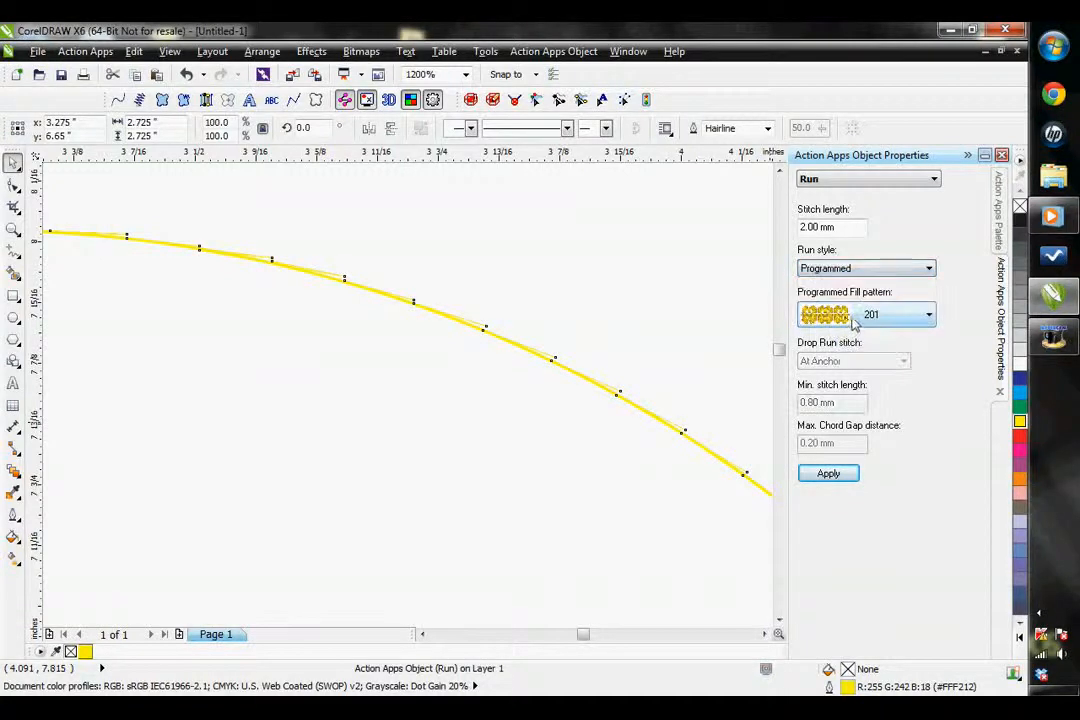
{"action": "left_click", "coordinate": [828, 473]}
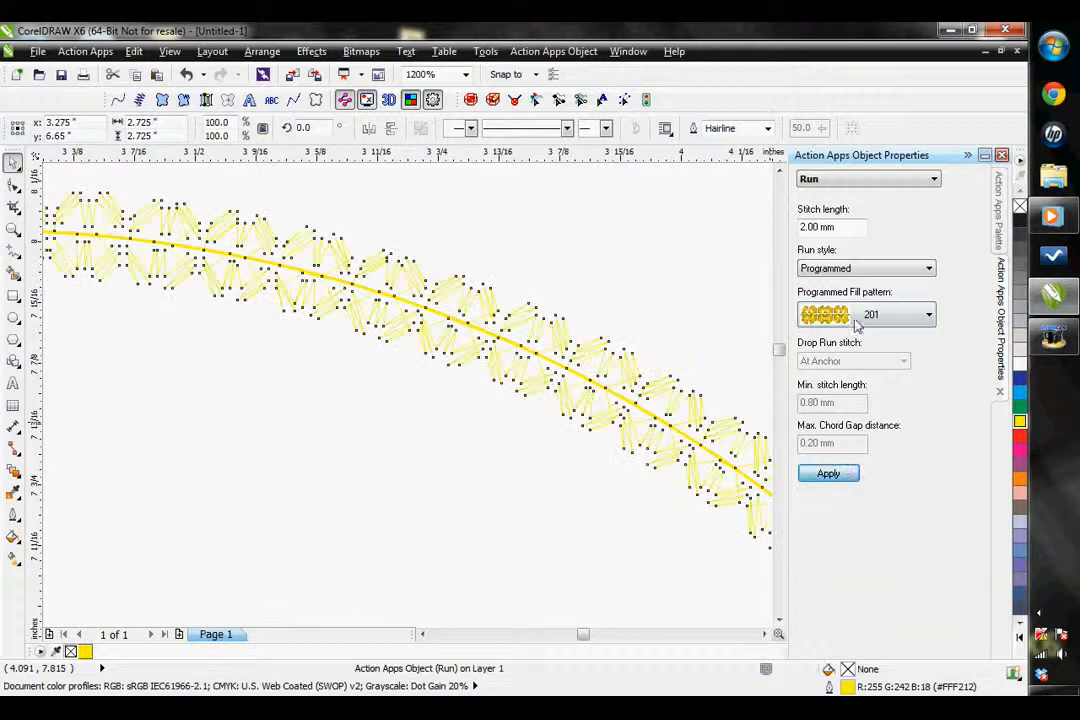
Change the circle's programmed fill pattern to f054 and apply it
{"action": "left_click", "coordinate": [865, 315]}
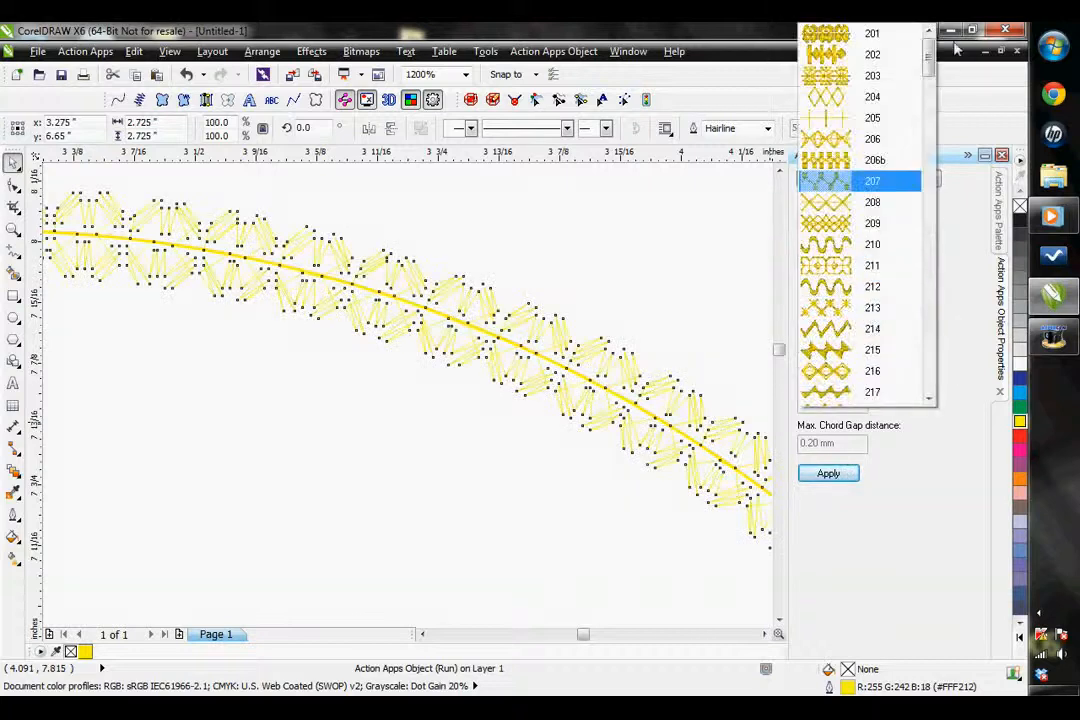
{"action": "left_click_drag", "start_coordinate": [929, 58], "coordinate": [926, 252]}
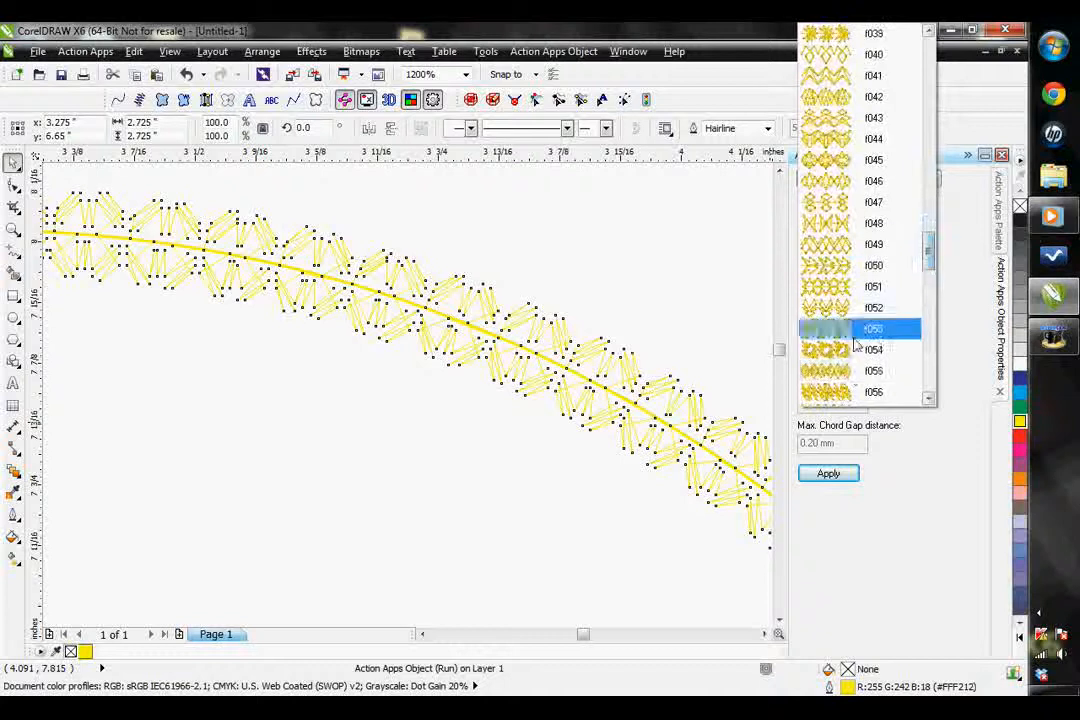
{"action": "left_click", "coordinate": [855, 347]}
{"action": "left_click", "coordinate": [828, 473]}
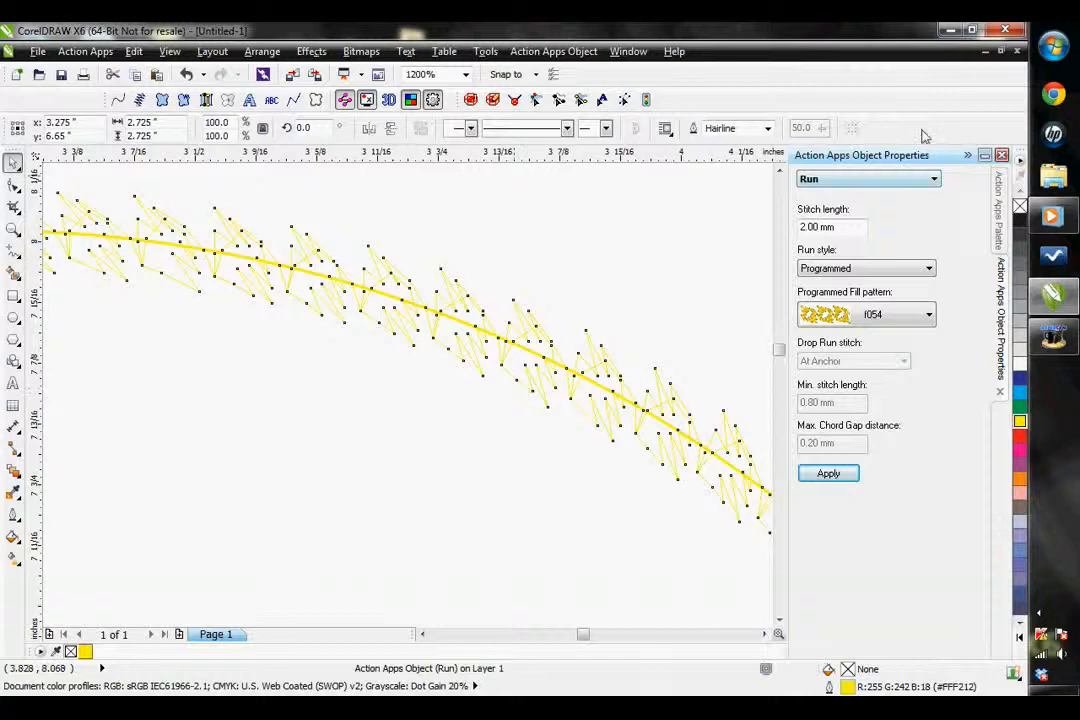
{"action": "left_click", "coordinate": [866, 268]}
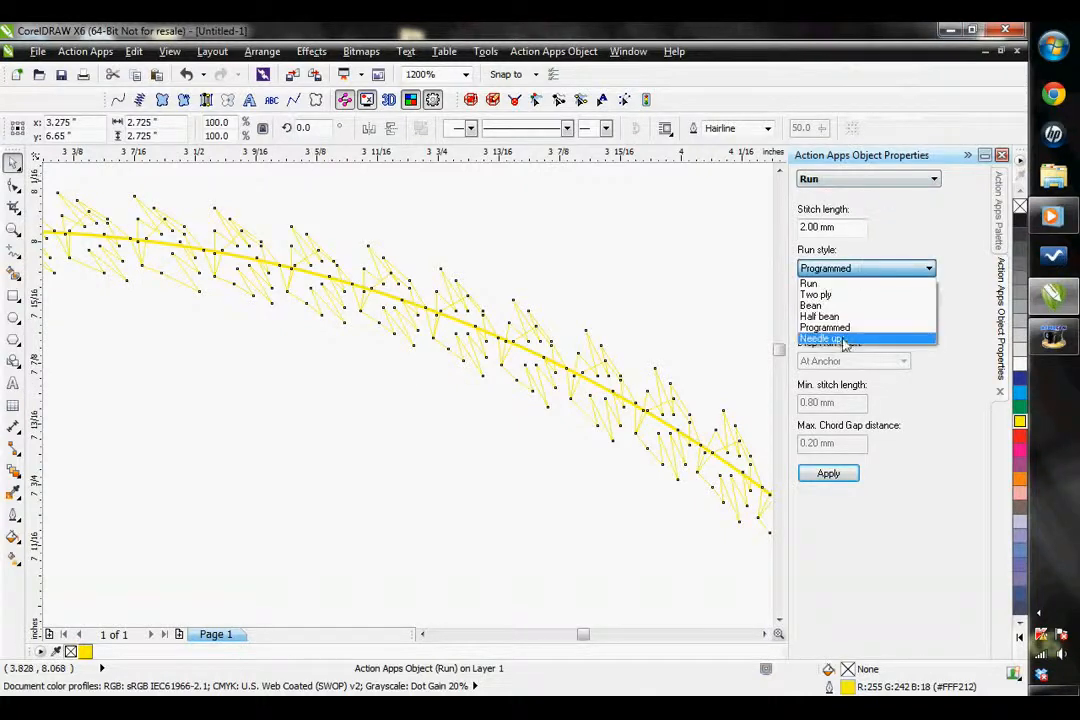
{"action": "left_click", "coordinate": [629, 307]}
Draw a vertical straight line about 1.4 inches long with the Bézier tool, starting just above the top of the circle
{"action": "scroll", "coordinate": [451, 344], "scroll_direction": "down", "scroll_amount": 2}
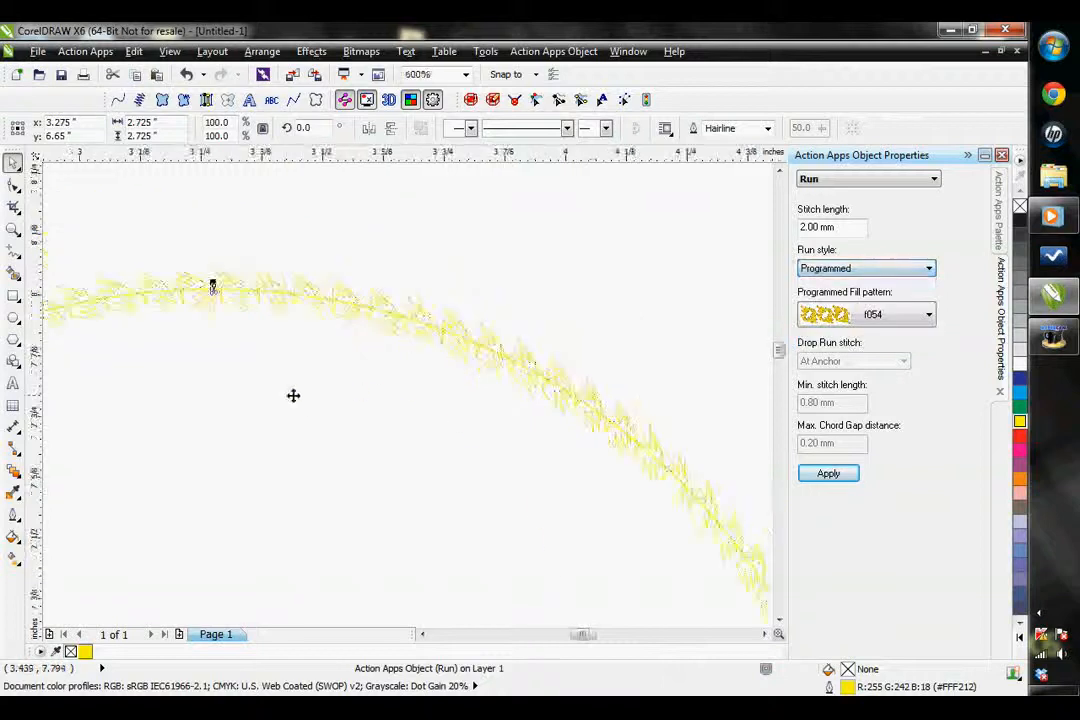
{"action": "scroll", "coordinate": [293, 395], "scroll_direction": "down", "scroll_amount": 1}
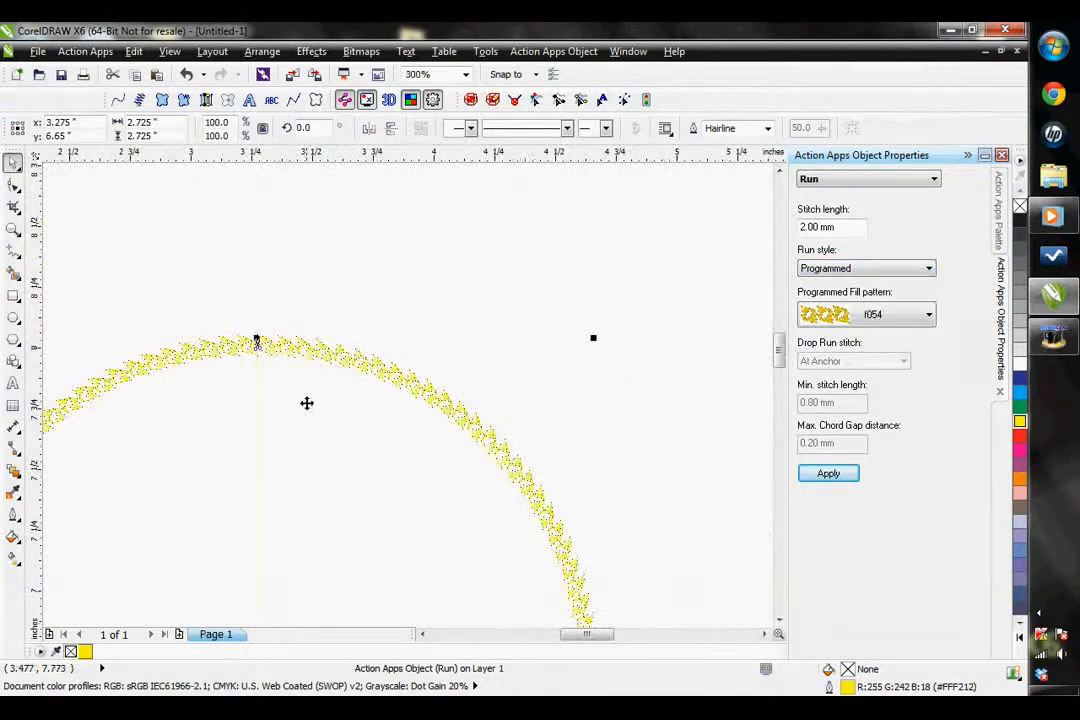
{"action": "left_click", "coordinate": [423, 635]}
{"action": "left_click", "coordinate": [423, 635]}
{"action": "left_click", "coordinate": [14, 256]}
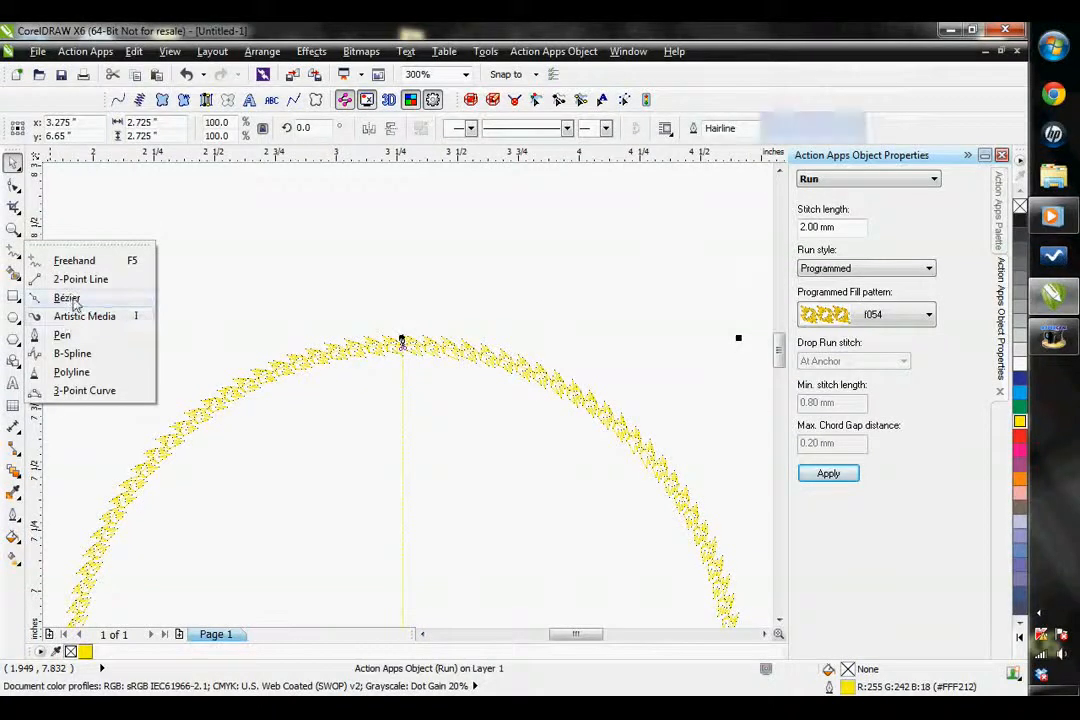
{"action": "left_click", "coordinate": [70, 299]}
{"action": "scroll", "coordinate": [428, 296], "scroll_direction": "down", "scroll_amount": 1}
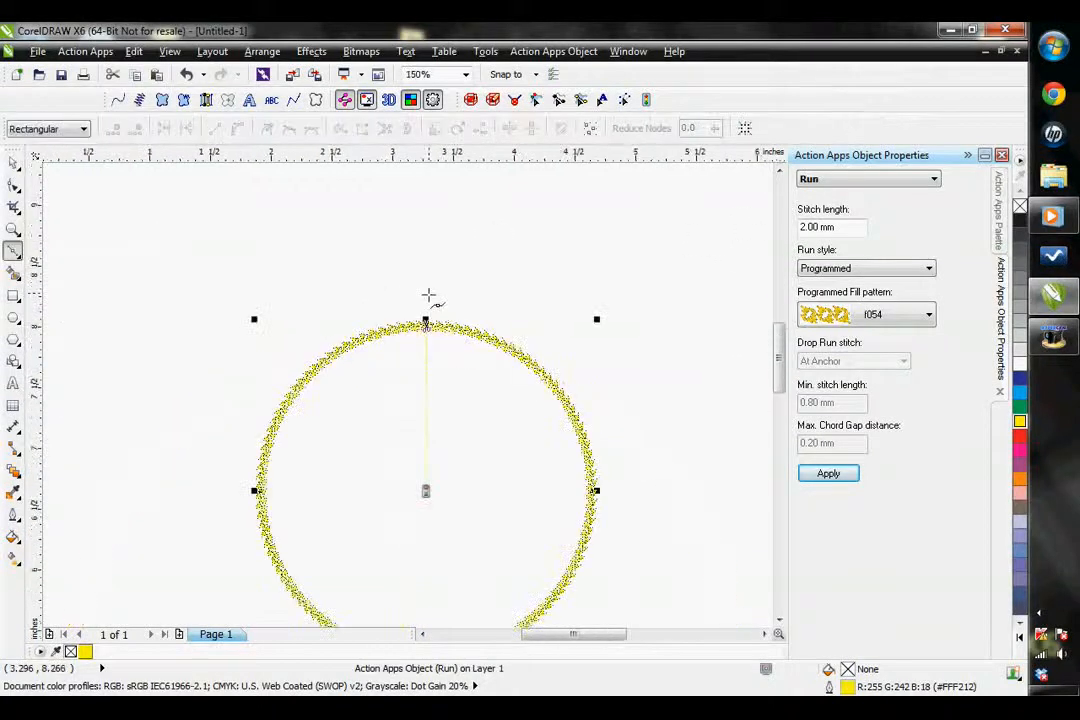
{"action": "left_click", "coordinate": [426, 312]}
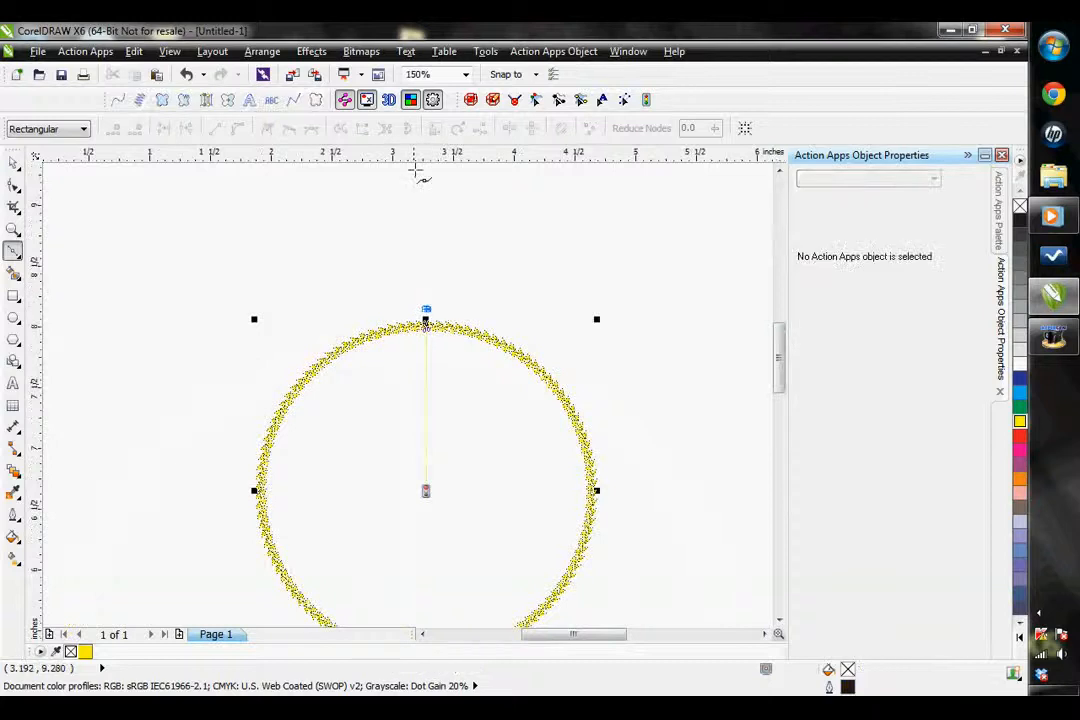
{"action": "scroll", "coordinate": [585, 208], "scroll_direction": "up", "scroll_amount": 1}
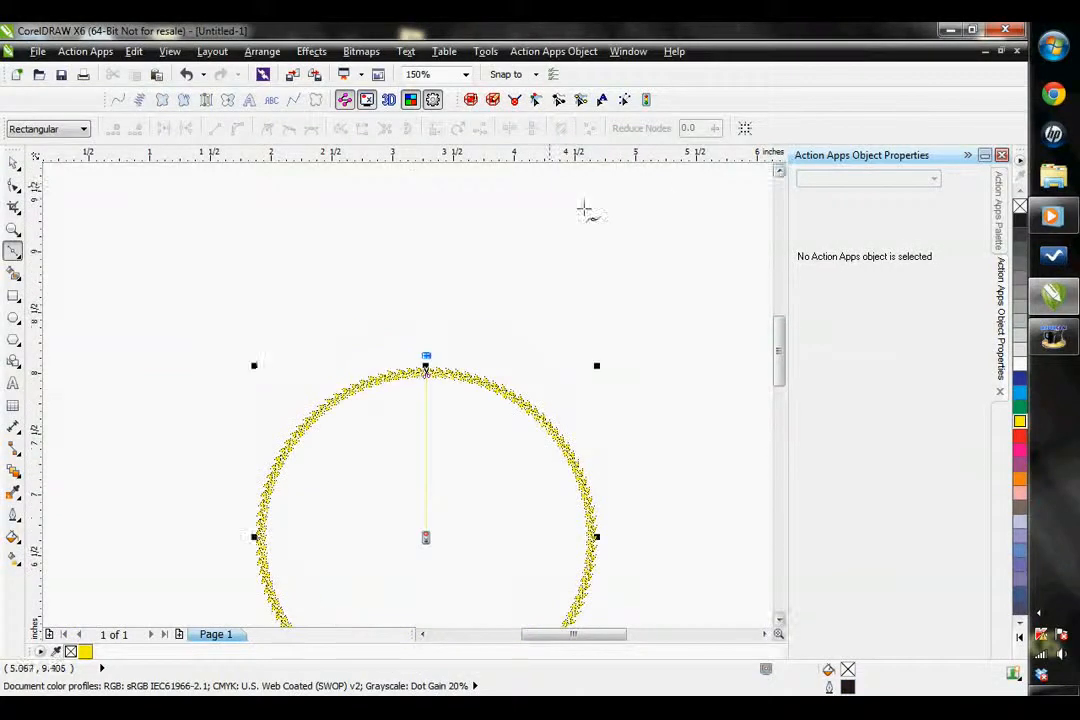
{"action": "left_click", "coordinate": [427, 181]}
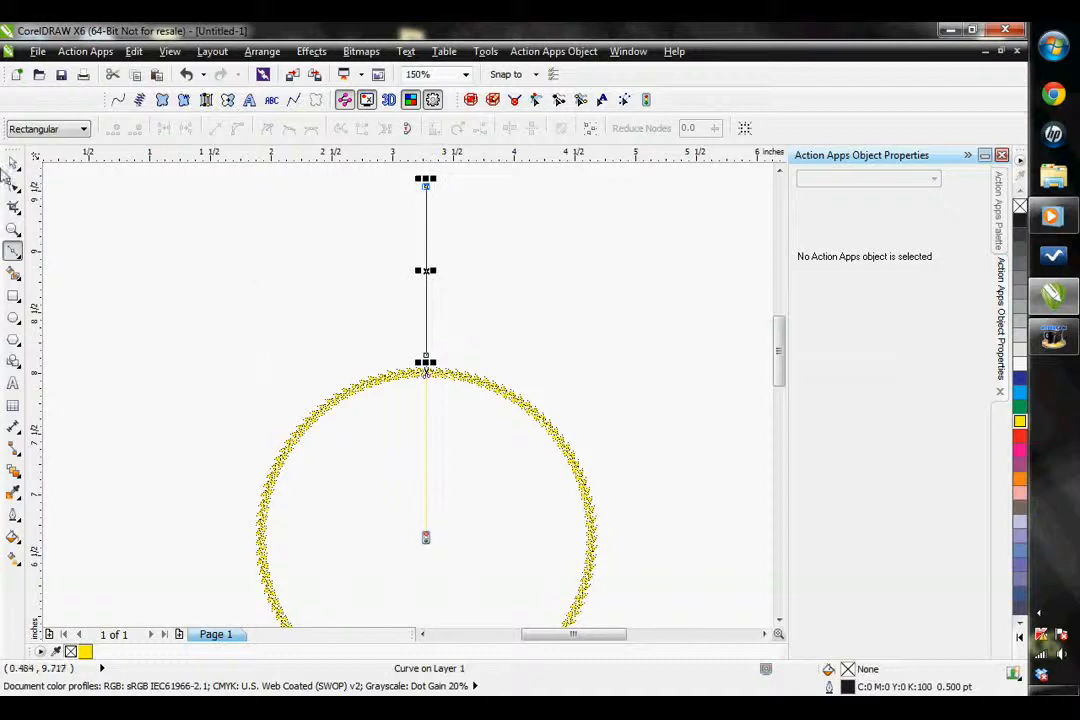
Convert the vertical line to a Run stitch object, apply the Needle up run style and deselect it
{"action": "left_click", "coordinate": [12, 161]}
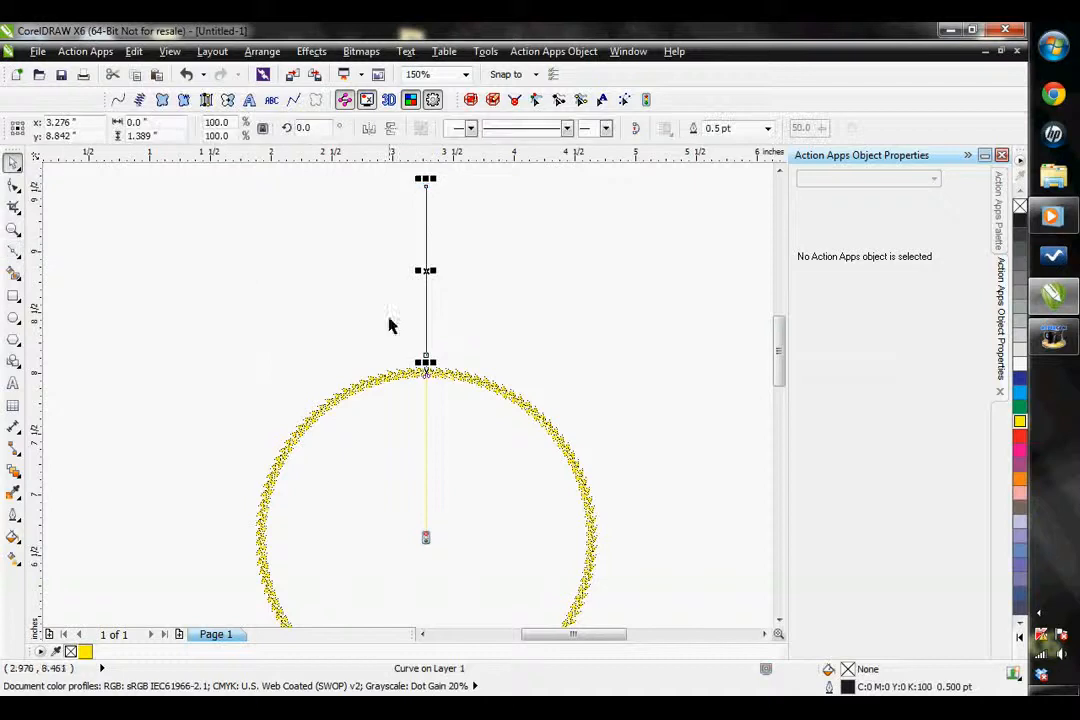
{"action": "left_click", "coordinate": [118, 101]}
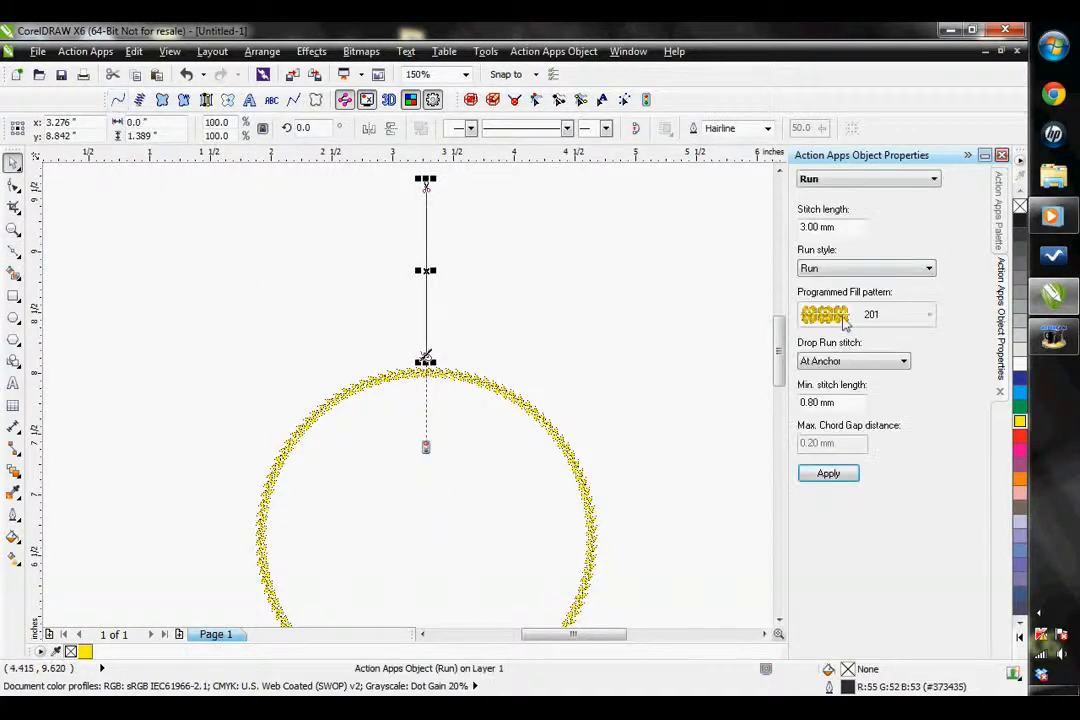
{"action": "left_click", "coordinate": [845, 268]}
{"action": "left_click", "coordinate": [830, 340]}
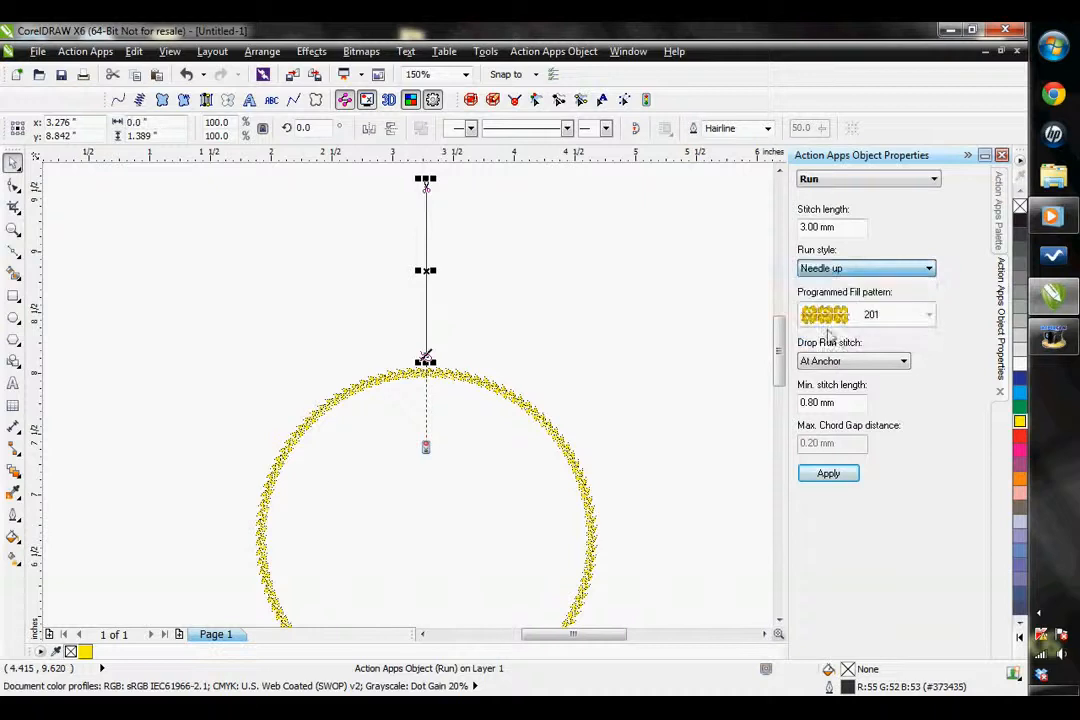
{"action": "left_click", "coordinate": [845, 481]}
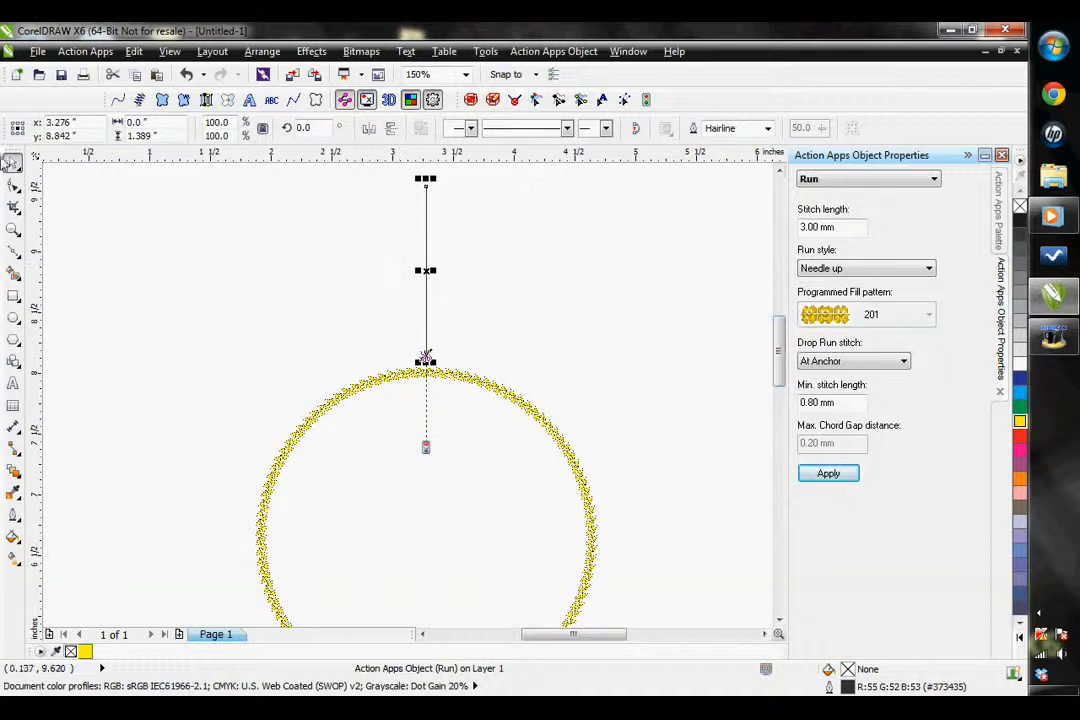
{"action": "left_click", "coordinate": [593, 369]}
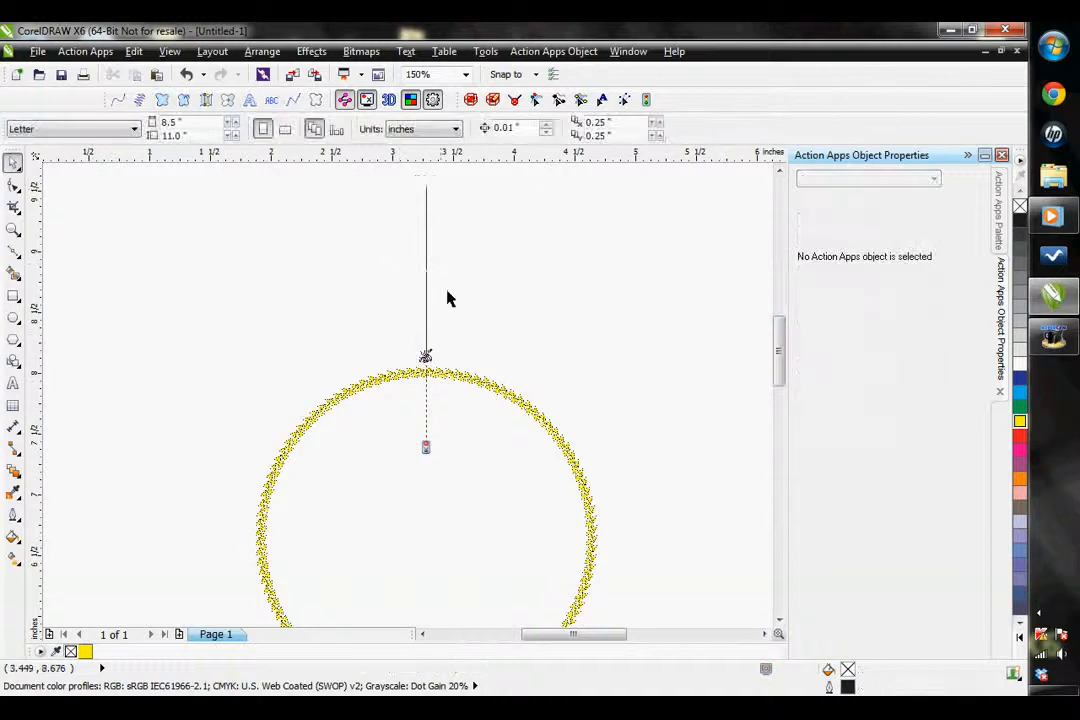
Set the circle's run style back to Run and apply it
{"action": "left_click", "coordinate": [468, 378]}
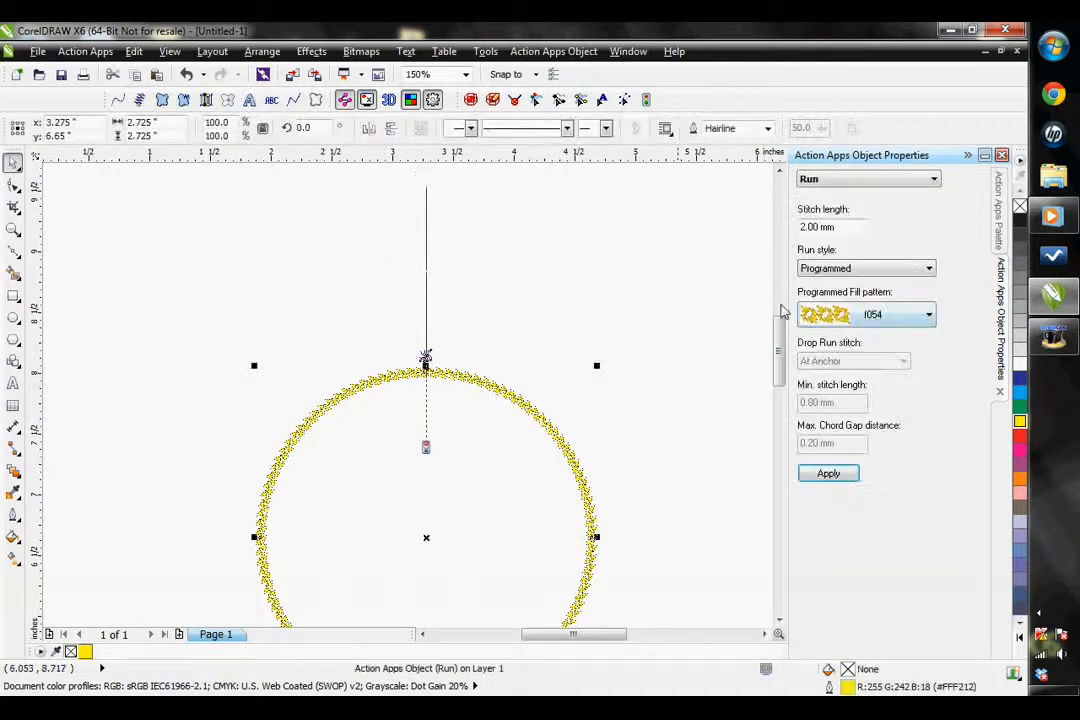
{"action": "left_click", "coordinate": [855, 268]}
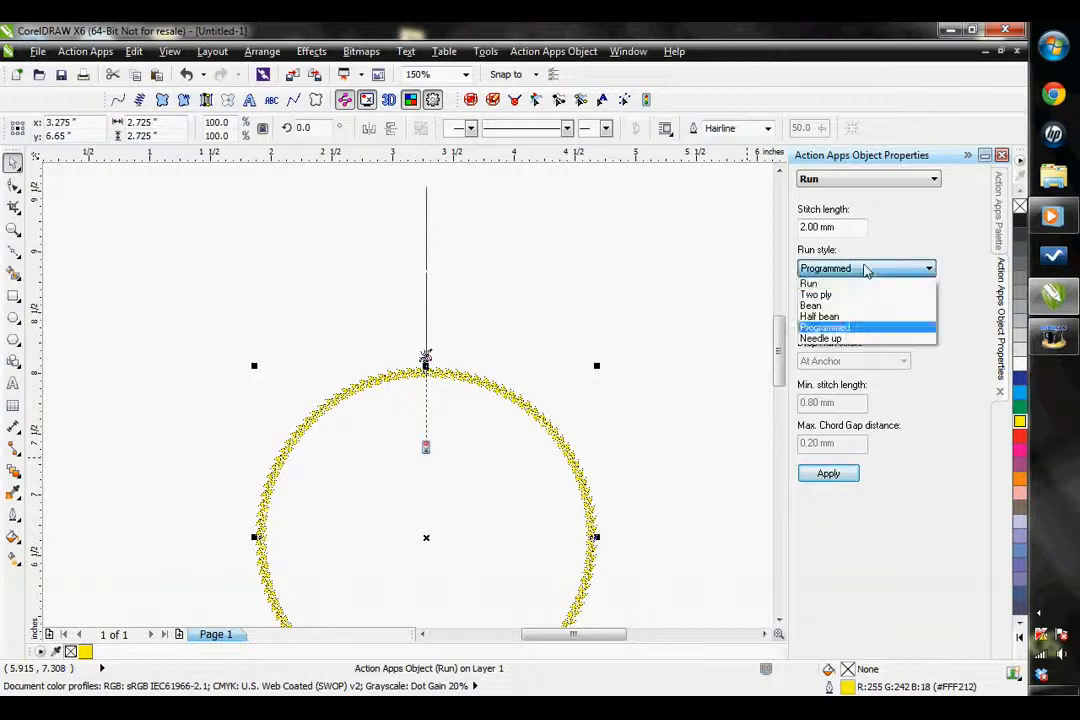
{"action": "left_click", "coordinate": [840, 283]}
{"action": "left_click", "coordinate": [835, 474]}
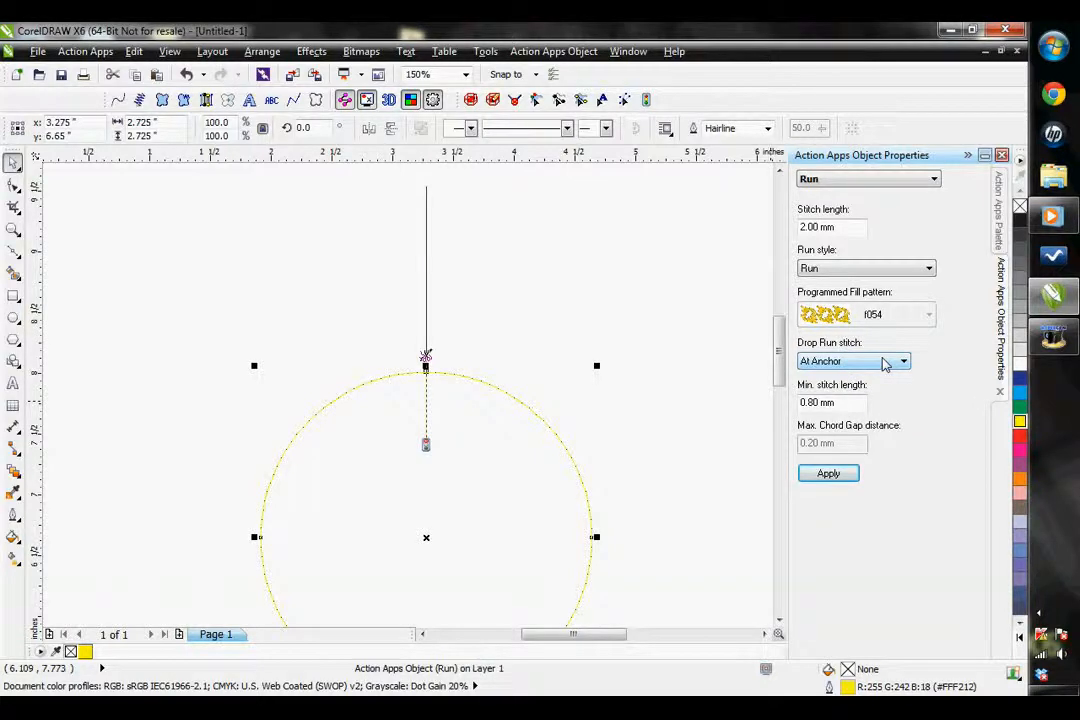
Apply None as the circle's Drop Run stitch setting, and switch that setting to Chord Gap
{"action": "left_click", "coordinate": [884, 364]}
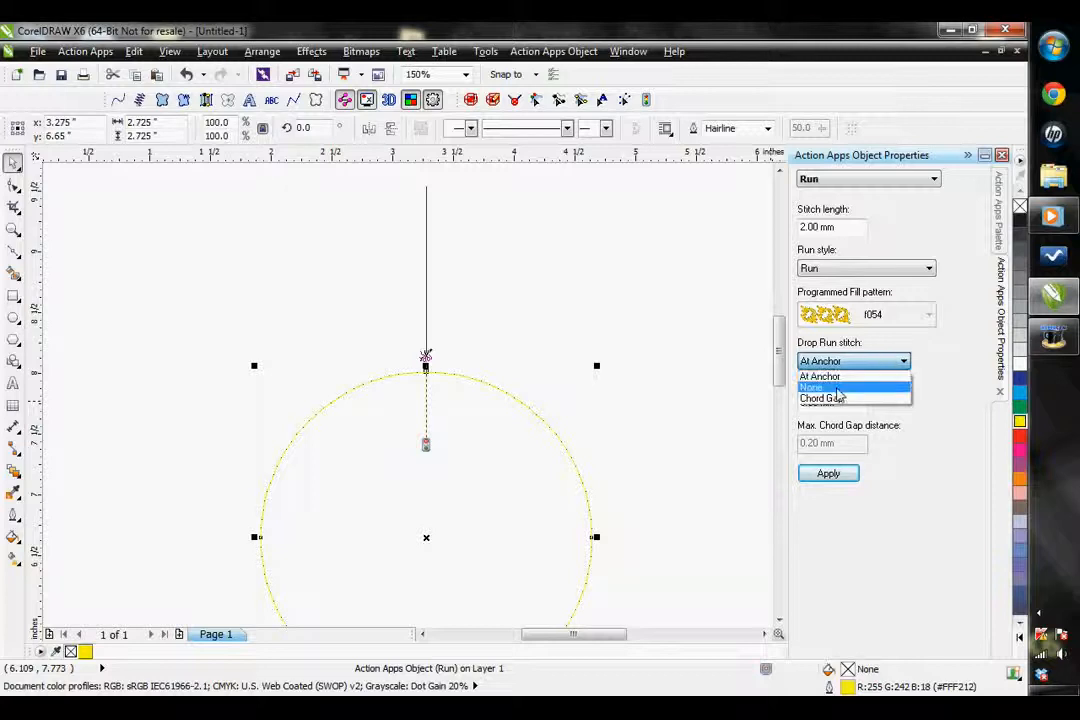
{"action": "left_click", "coordinate": [853, 368]}
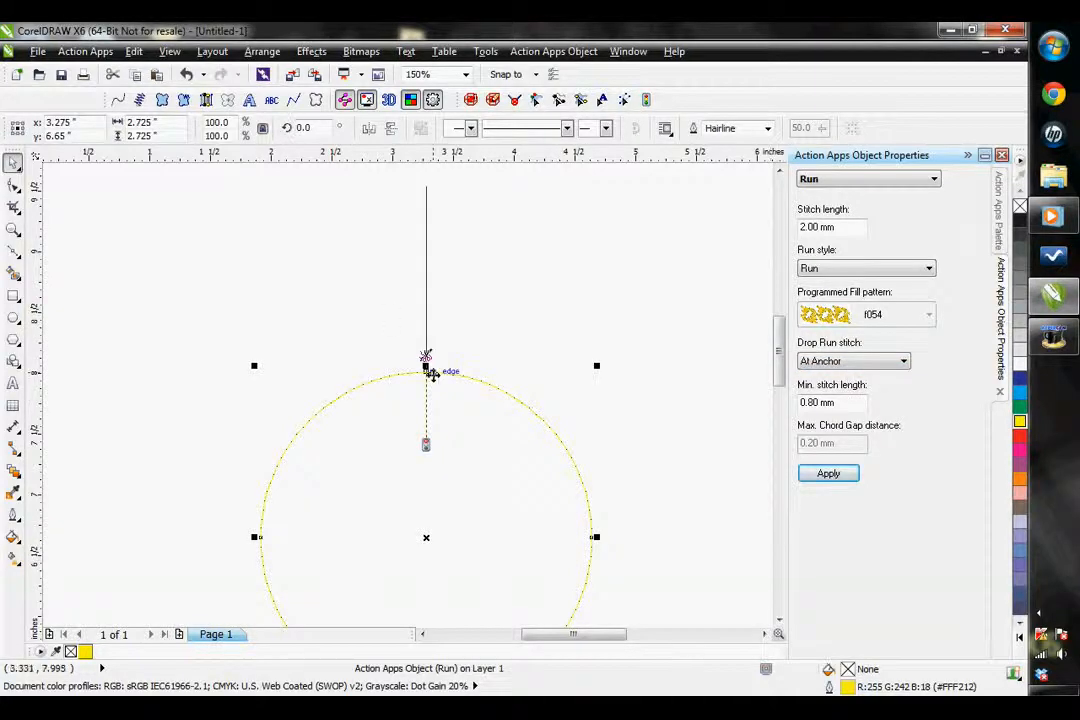
{"action": "left_click", "coordinate": [904, 363]}
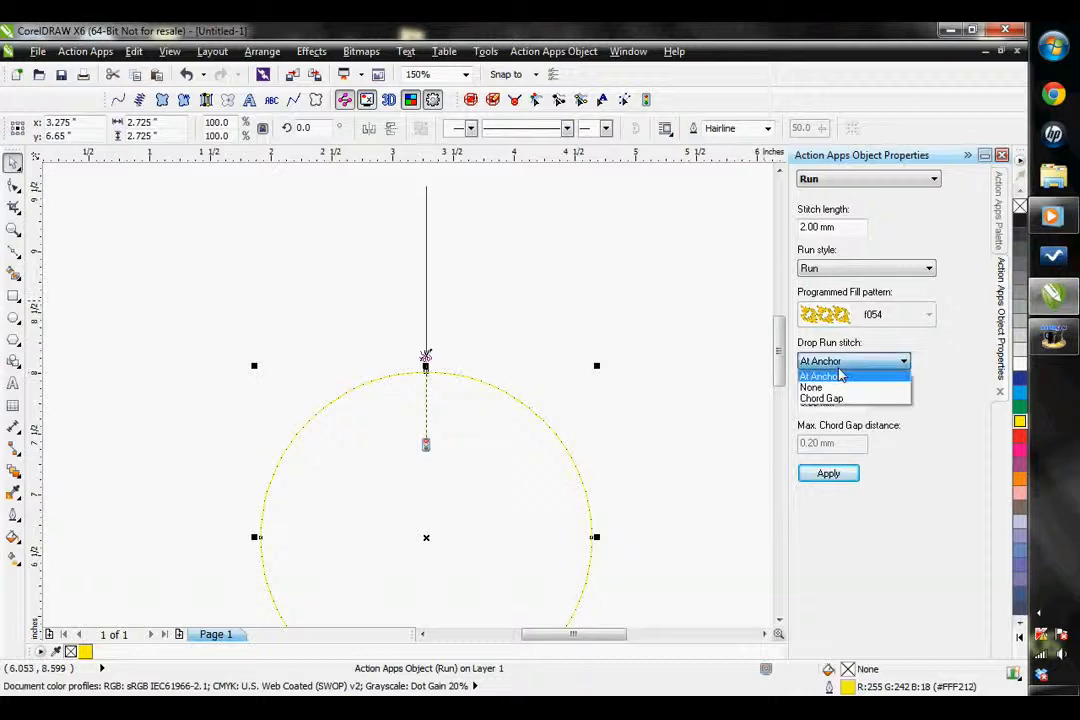
{"action": "left_click", "coordinate": [828, 386]}
{"action": "left_click", "coordinate": [828, 481]}
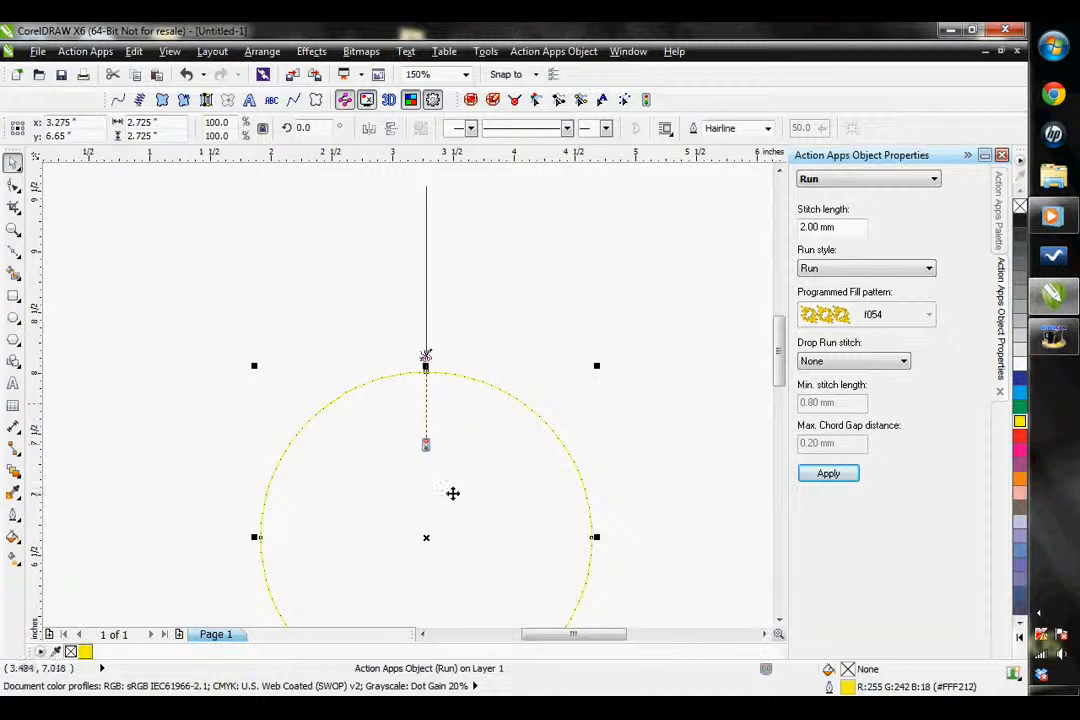
{"action": "left_click", "coordinate": [824, 363]}
{"action": "left_click", "coordinate": [821, 398]}
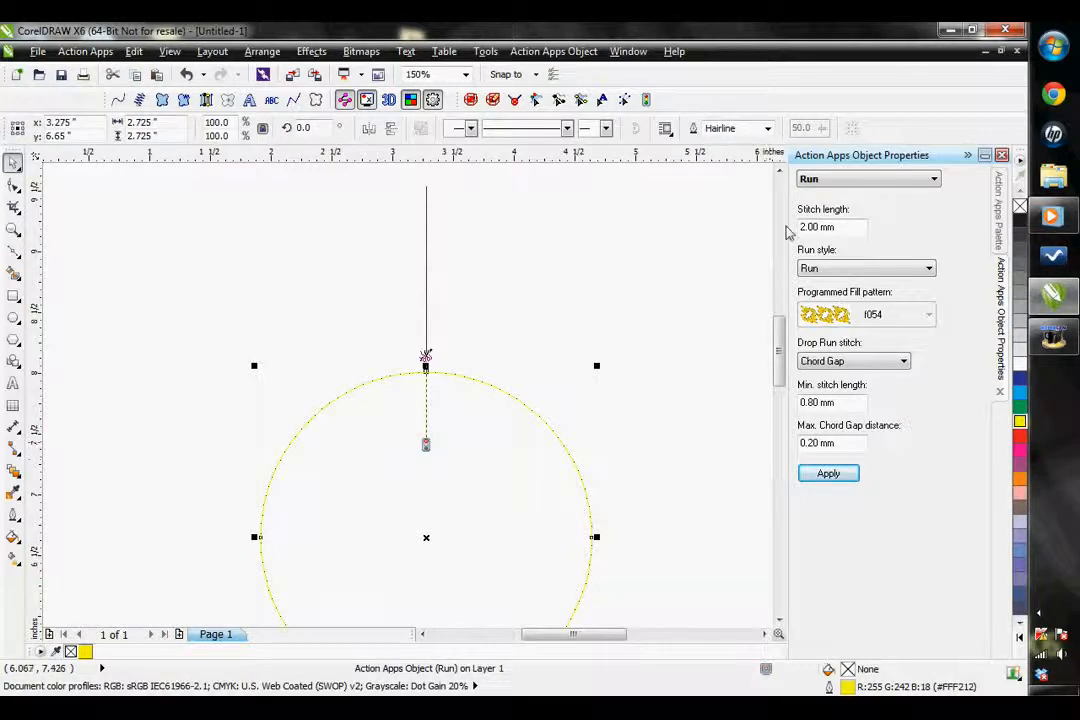
Delete the vertical line above the circle
{"action": "left_click", "coordinate": [250, 221]}
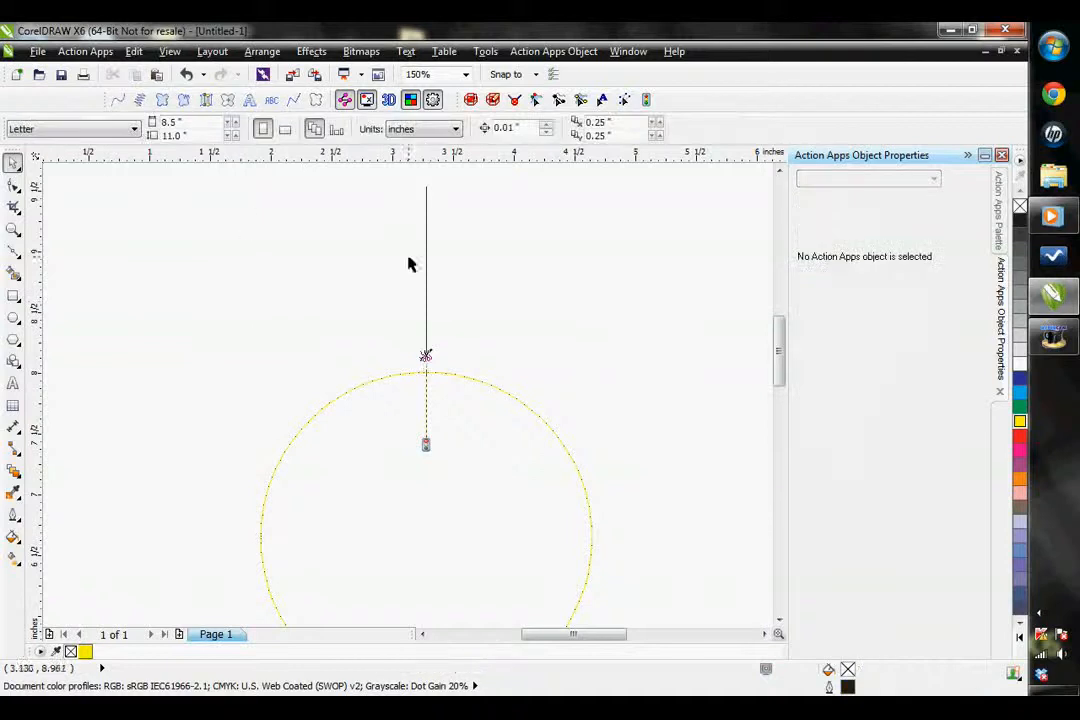
{"action": "left_click", "coordinate": [426, 260]}
{"action": "key", "text": "Delete"}
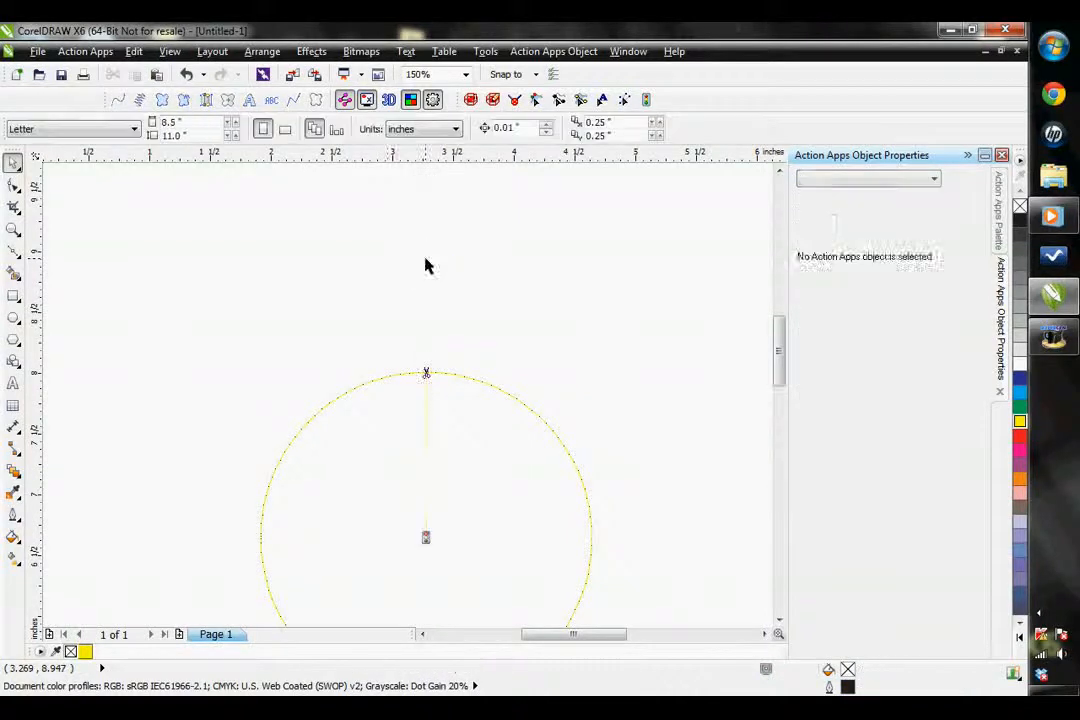
Convert the circle to a Steil object and apply a width of 4.00 mm
{"action": "left_click", "coordinate": [388, 377]}
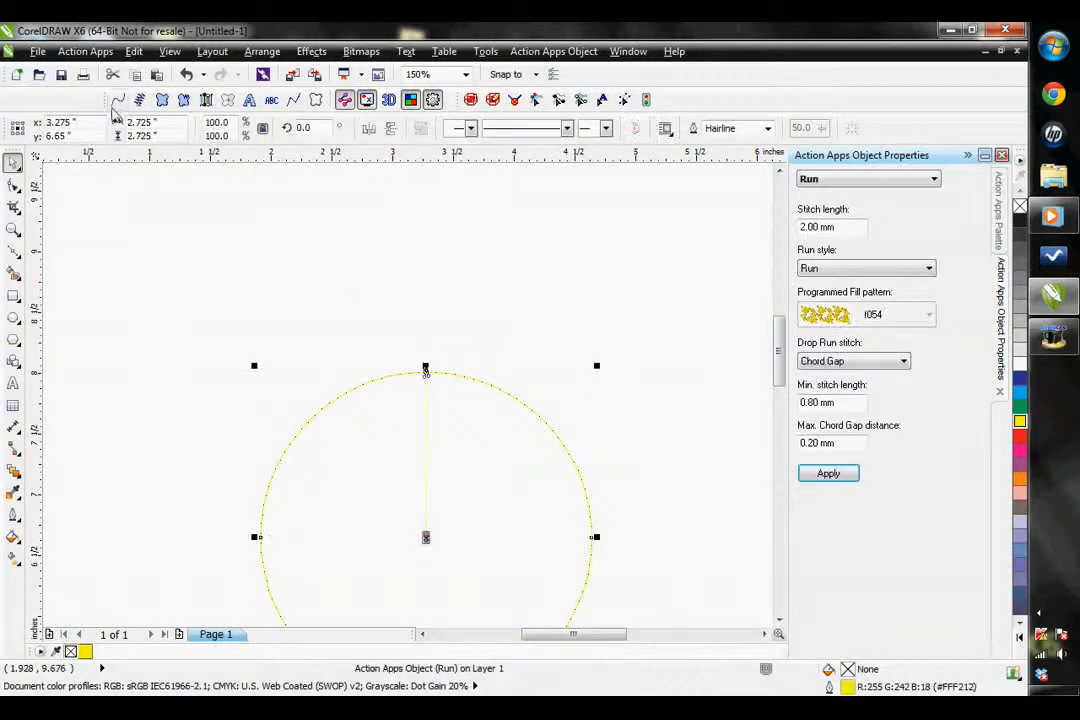
{"action": "left_click", "coordinate": [140, 101]}
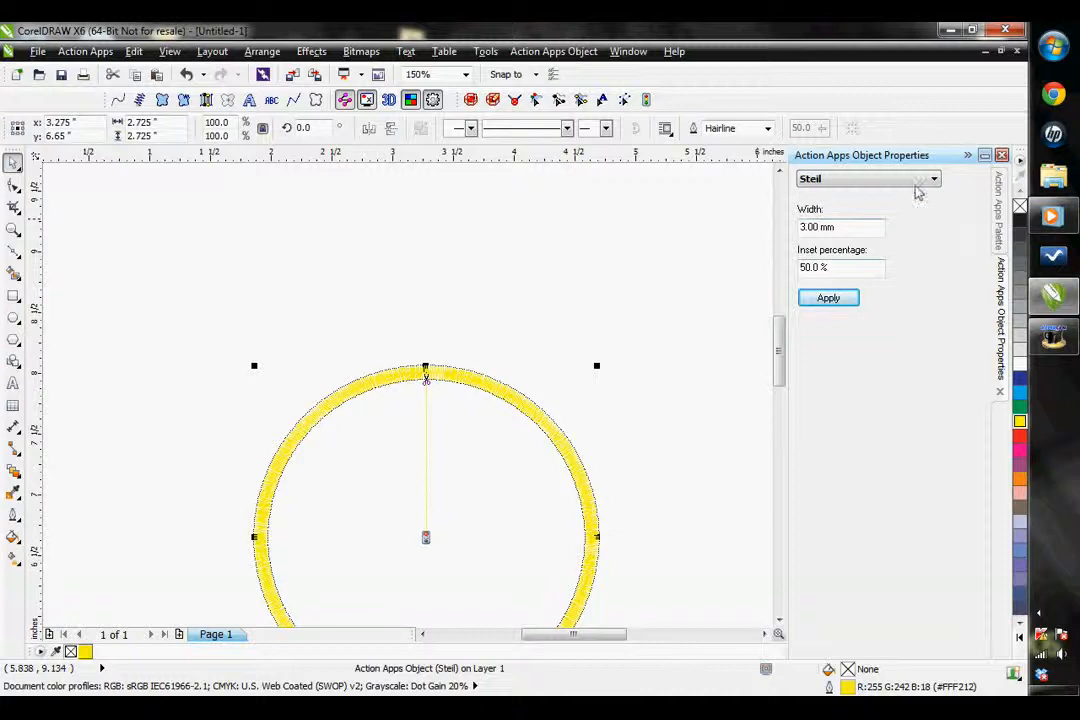
{"action": "left_click_drag", "start_coordinate": [805, 228], "coordinate": [799, 228]}
{"action": "left_click", "coordinate": [830, 297]}
Apply an inset percentage of 70% to the Steil circle, and change it to 20%
{"action": "scroll", "coordinate": [480, 400], "scroll_direction": "up", "scroll_amount": 5}
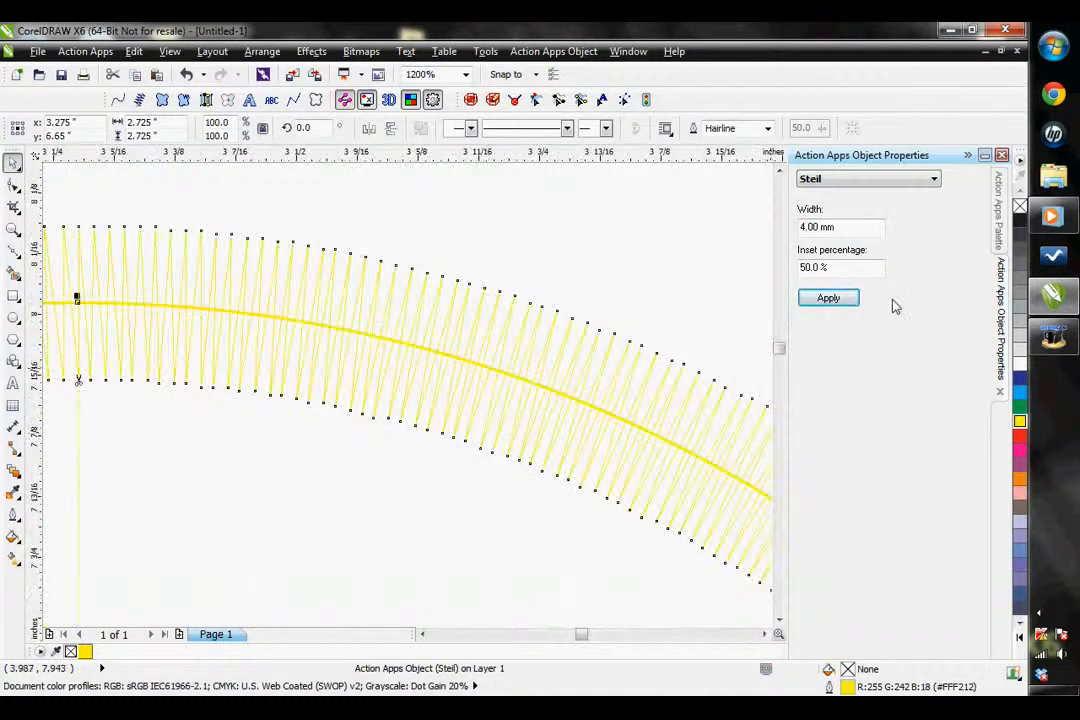
{"action": "left_click_drag", "start_coordinate": [807, 267], "coordinate": [782, 293]}
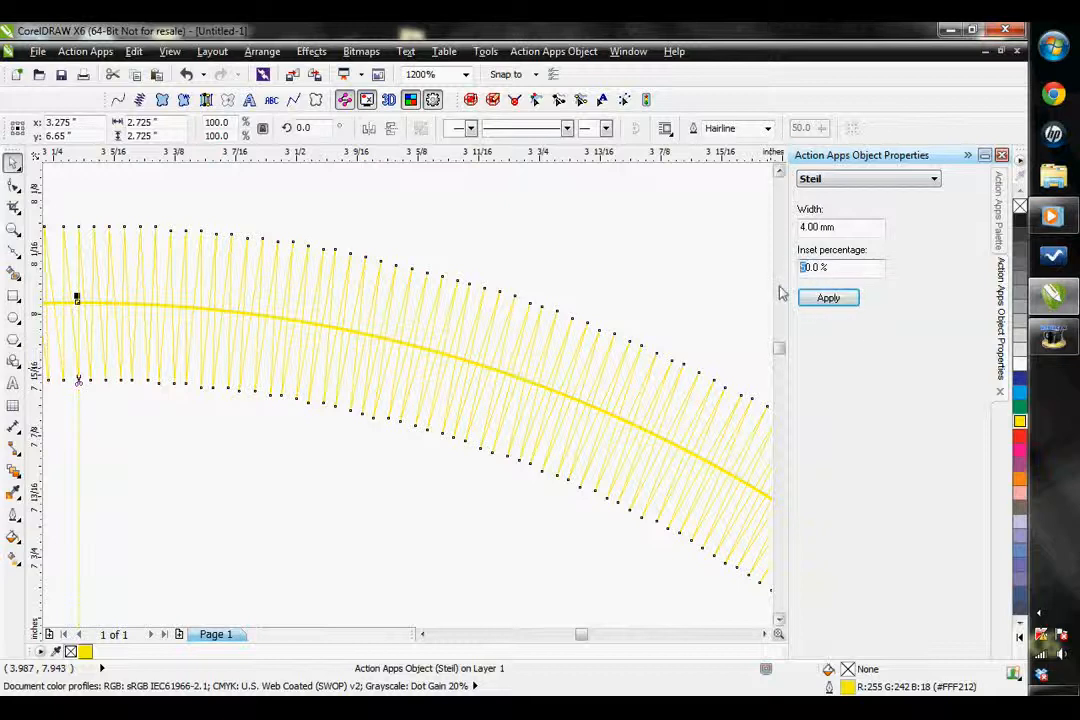
{"action": "type", "text": "7"}
{"action": "left_click", "coordinate": [828, 297]}
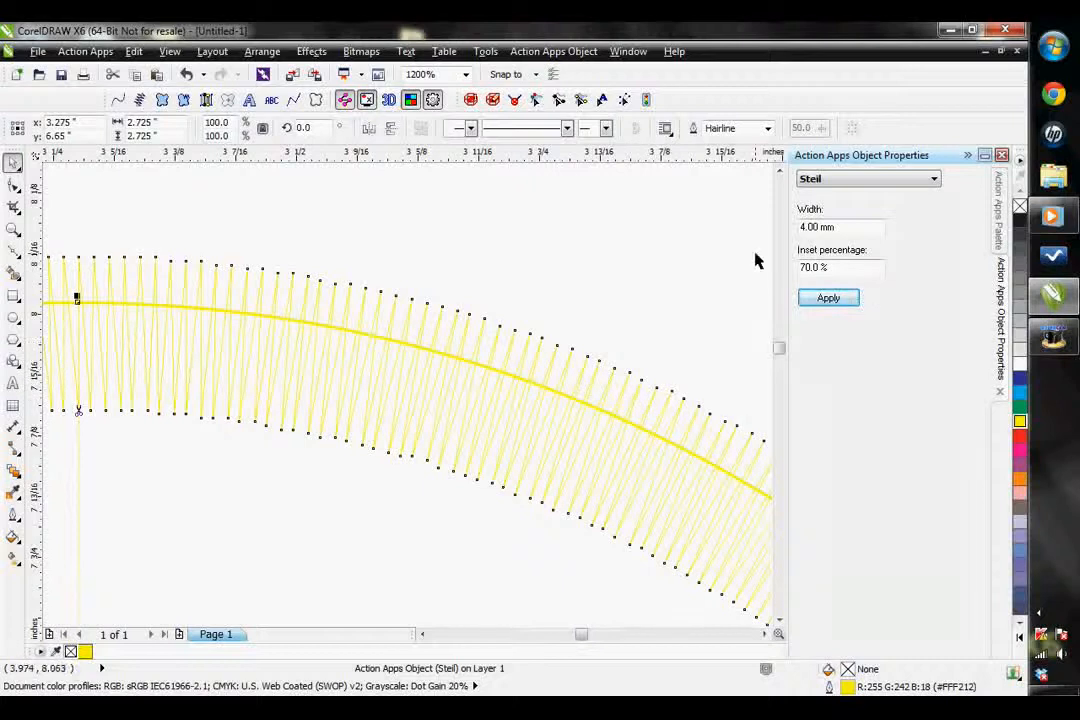
{"action": "left_click_drag", "start_coordinate": [805, 268], "coordinate": [750, 274]}
{"action": "left_click", "coordinate": [828, 298]}
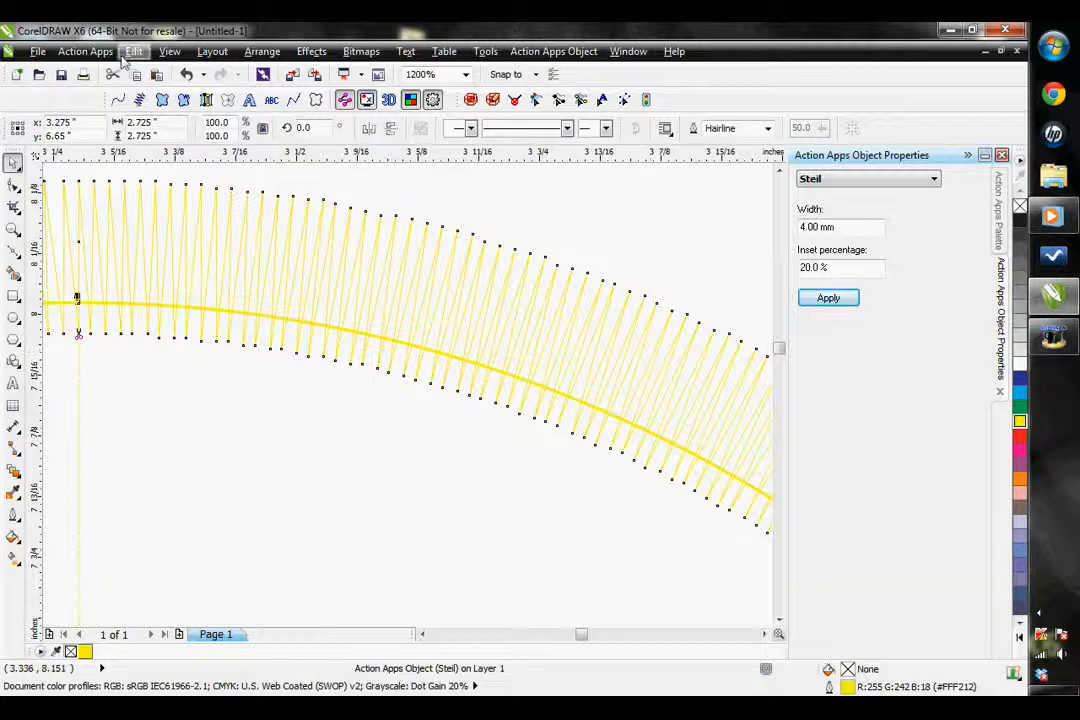
Convert the circle to a Complex Fill object and apply Pattern 10 as its fill pattern
{"action": "left_click", "coordinate": [162, 100]}
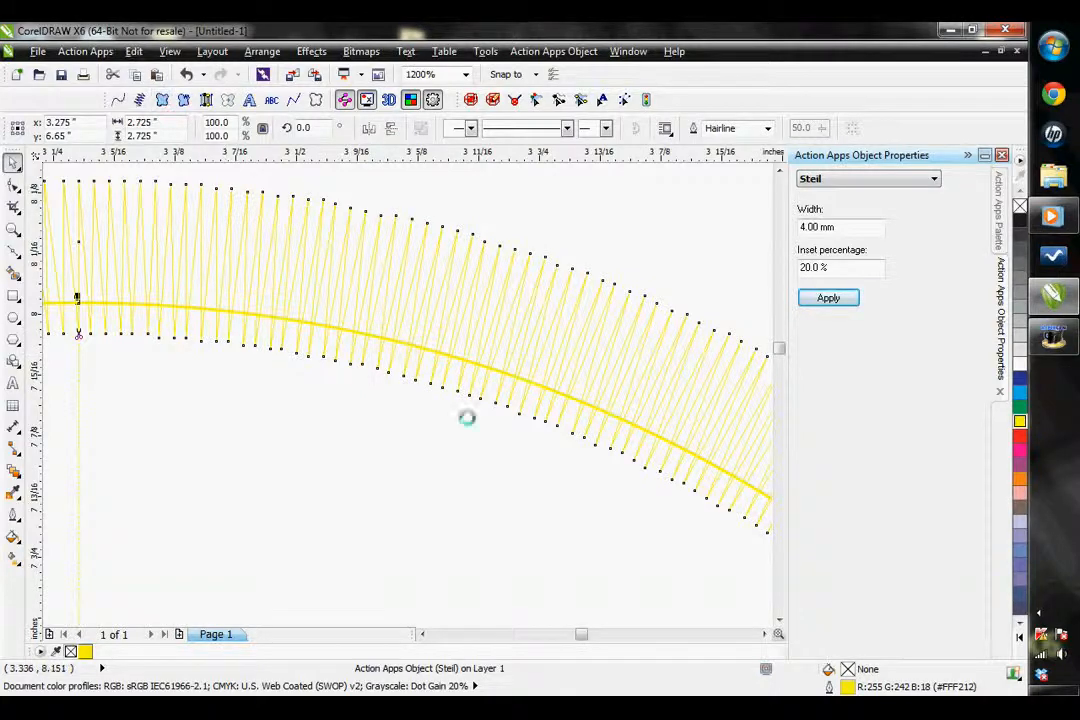
{"action": "left_click", "coordinate": [779, 620]}
{"action": "left_click", "coordinate": [766, 634]}
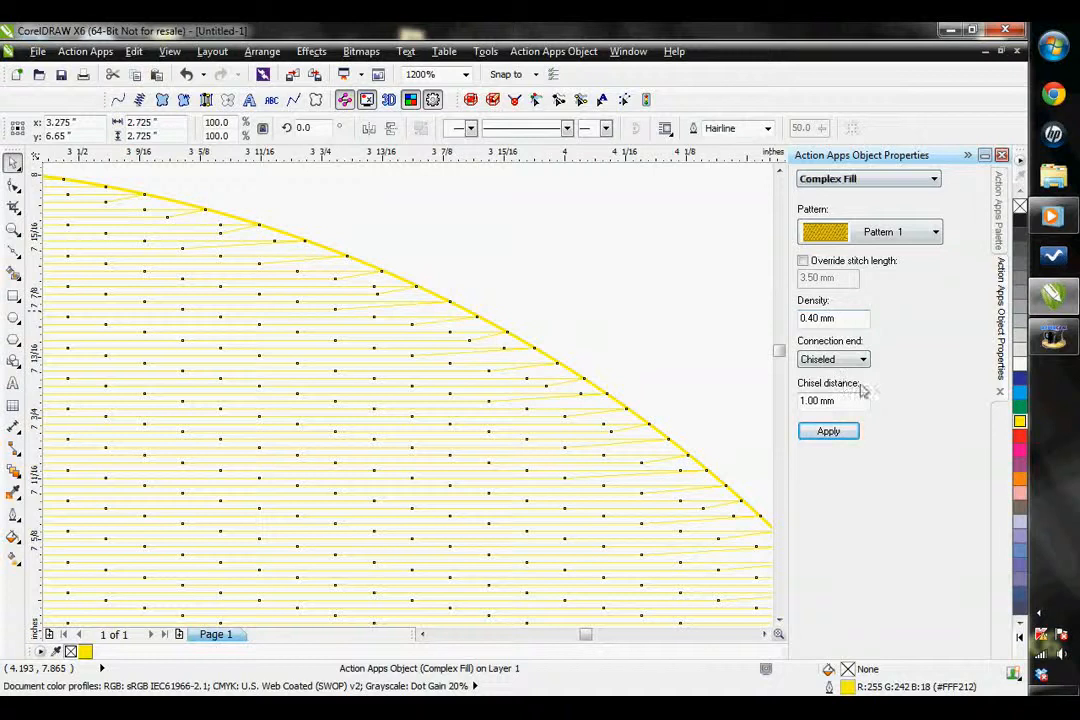
{"action": "left_click", "coordinate": [855, 233]}
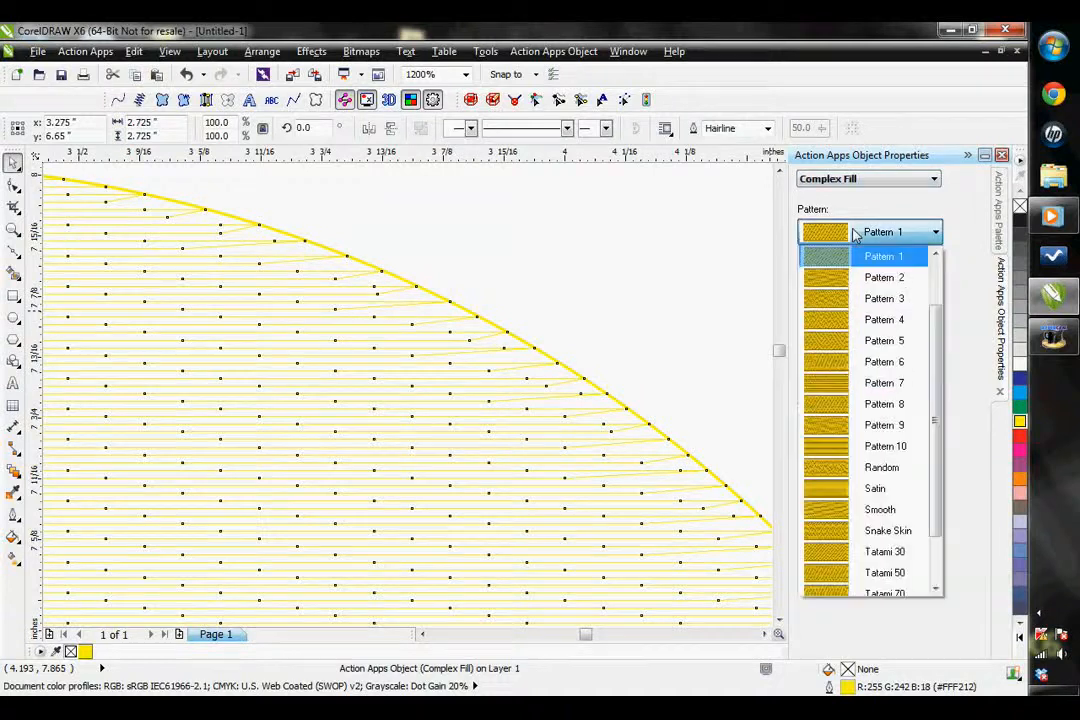
{"action": "left_click", "coordinate": [845, 446]}
{"action": "left_click", "coordinate": [833, 433]}
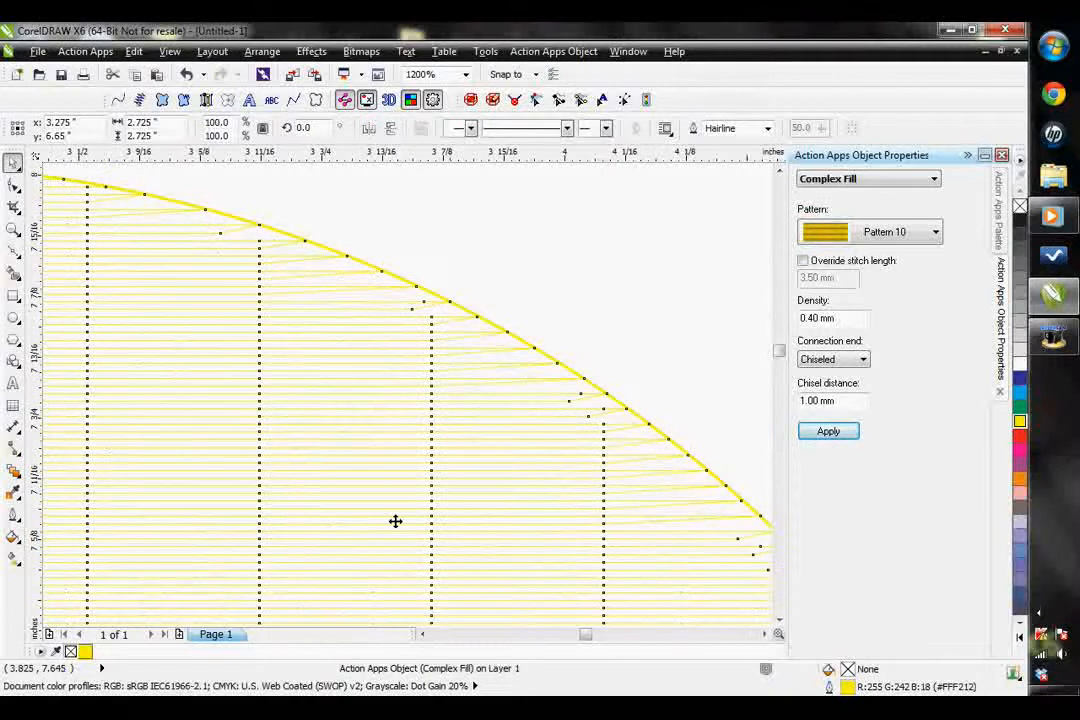
Change the circle's fill pattern to Zig-Zag and apply it
{"action": "left_click", "coordinate": [892, 236]}
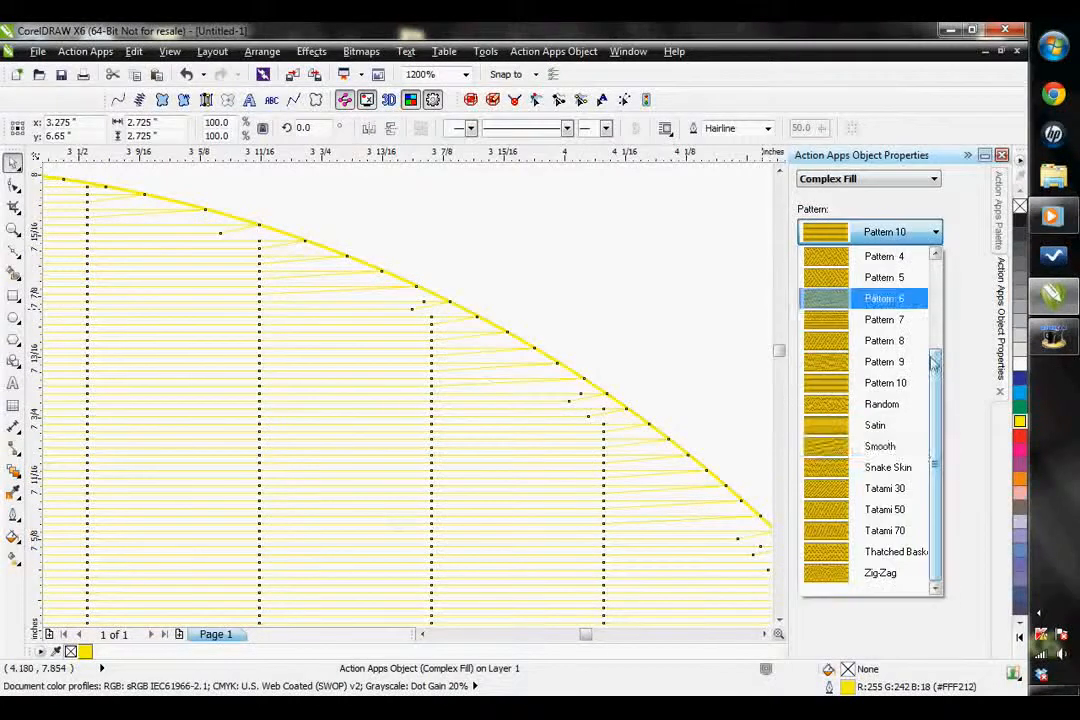
{"action": "left_click", "coordinate": [850, 575]}
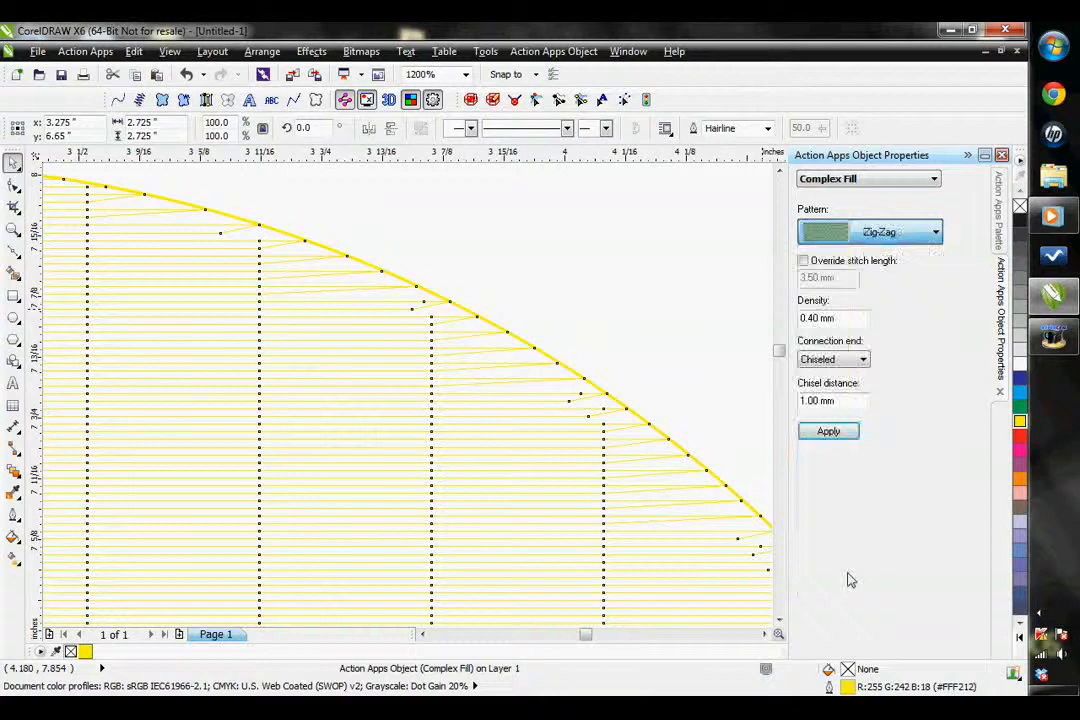
{"action": "left_click", "coordinate": [828, 431]}
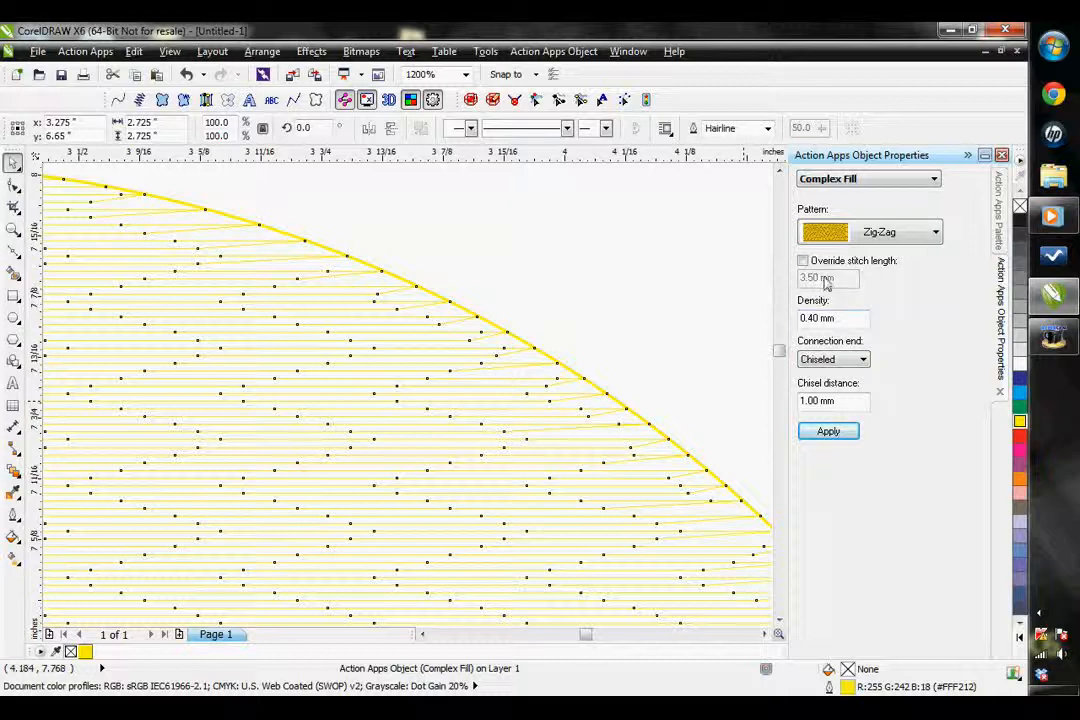
Override the stitch length of the Zig-Zag fill with 2.00 mm and apply it
{"action": "left_click", "coordinate": [803, 262]}
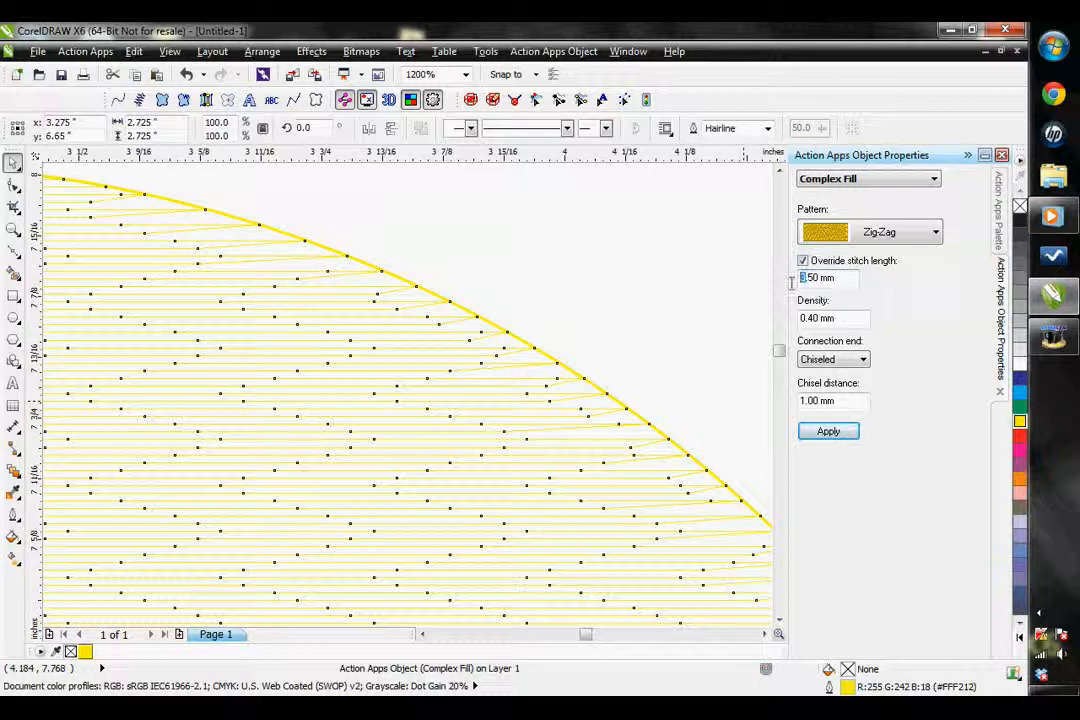
{"action": "type", "text": "2.0"}
{"action": "left_click", "coordinate": [828, 431]}
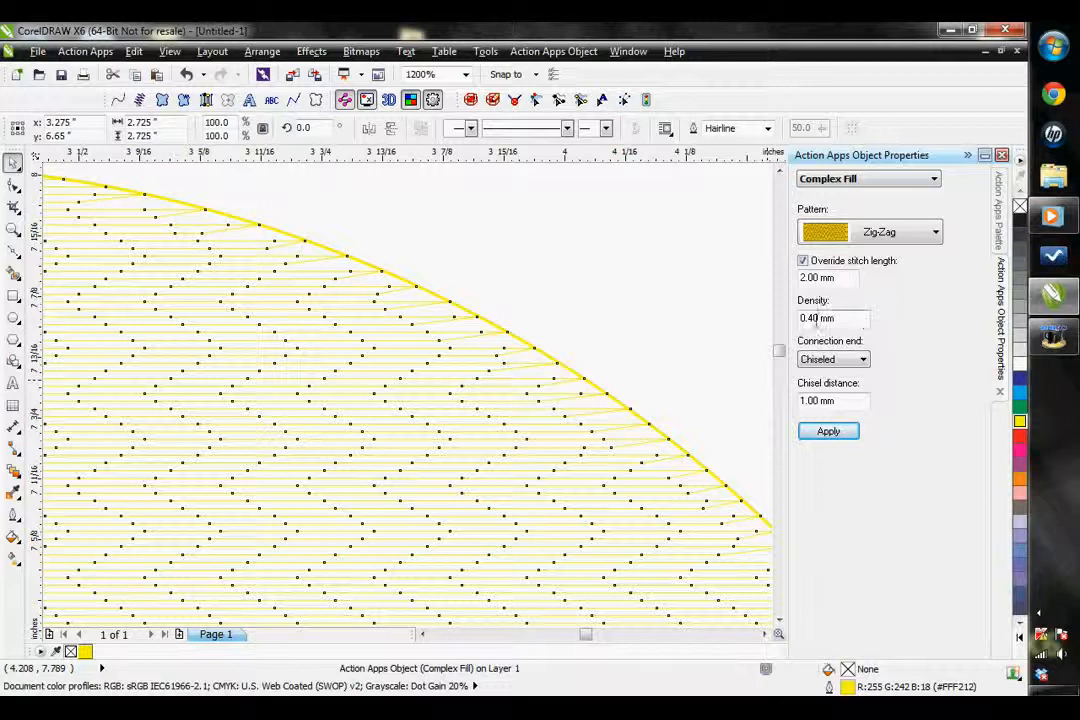
Apply a density of 0.20 mm to the circle's fill, and change it to 0.70 mm
{"action": "type", "text": "2"}
{"action": "left_click", "coordinate": [827, 432]}
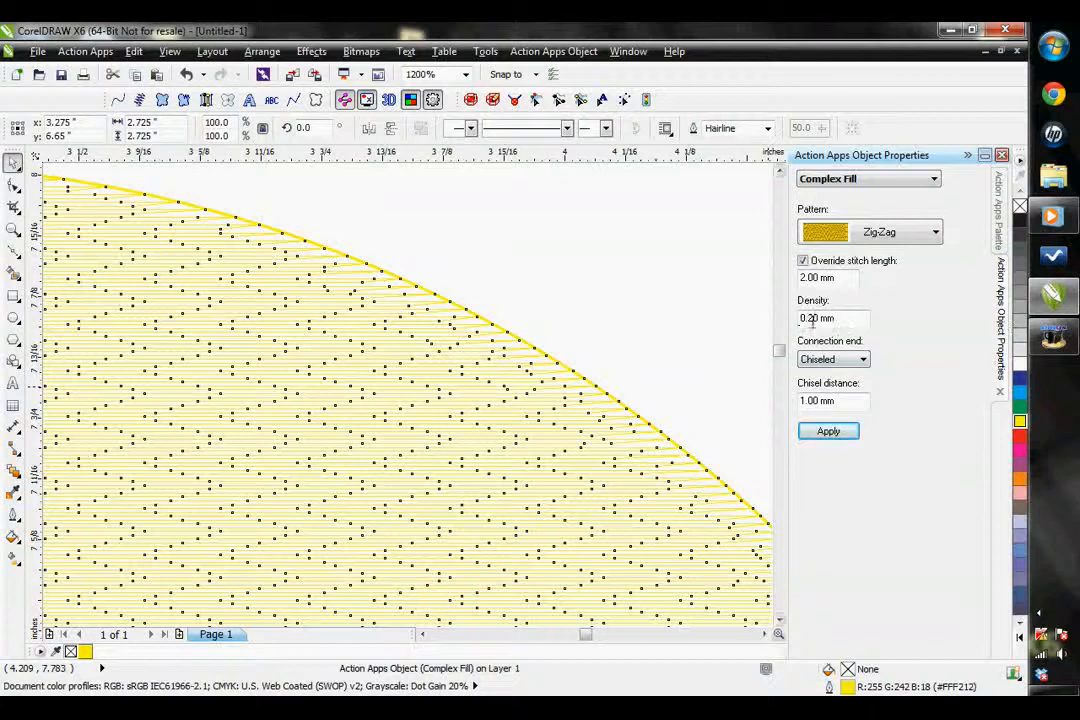
{"action": "left_click_drag", "start_coordinate": [812, 320], "coordinate": [798, 320]}
{"action": "type", "text": "0"}
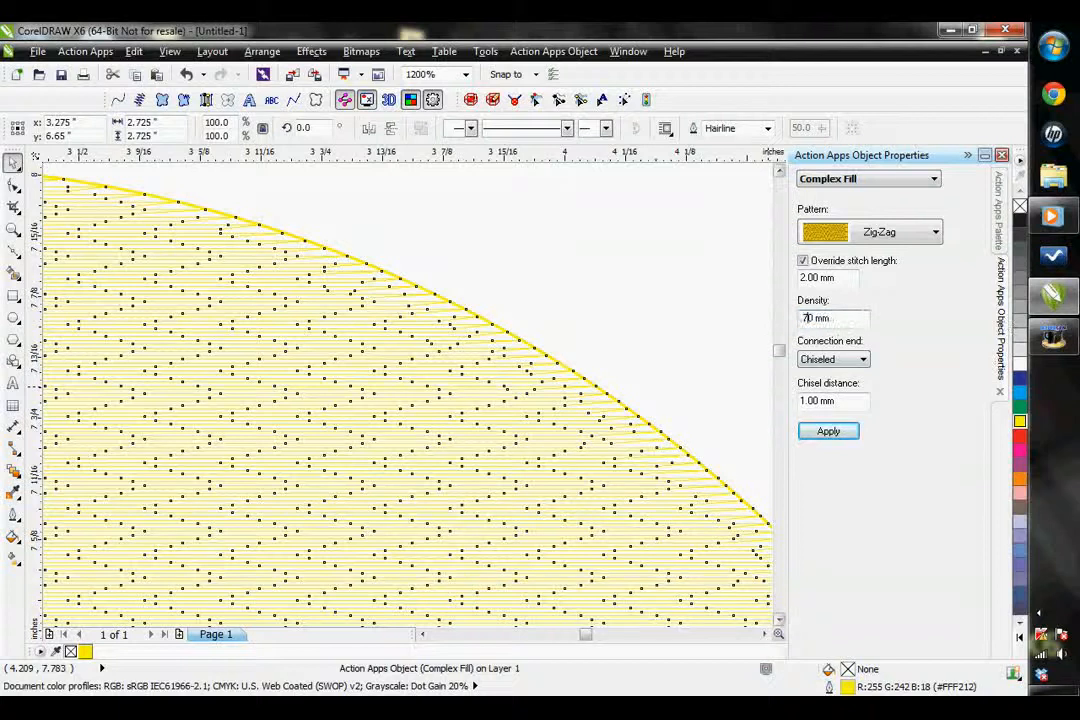
{"action": "key", "text": "Return"}
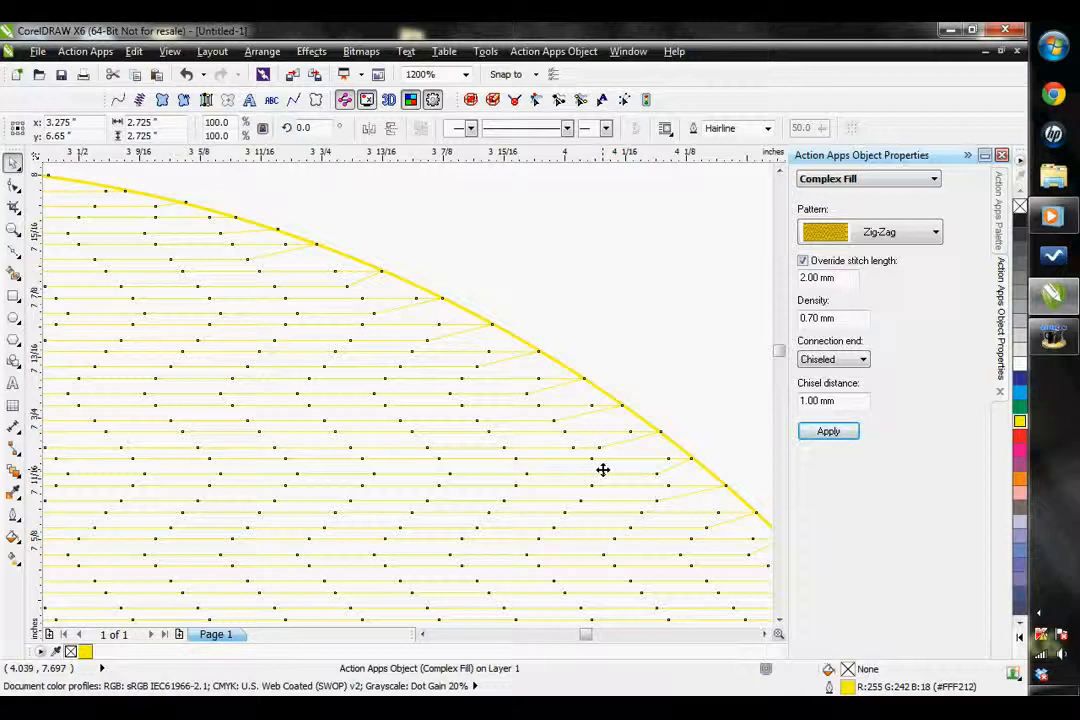
Apply the Square connection end to the circle's fill and inspect the stitches along its upper-right edge
{"action": "left_click", "coordinate": [848, 362]}
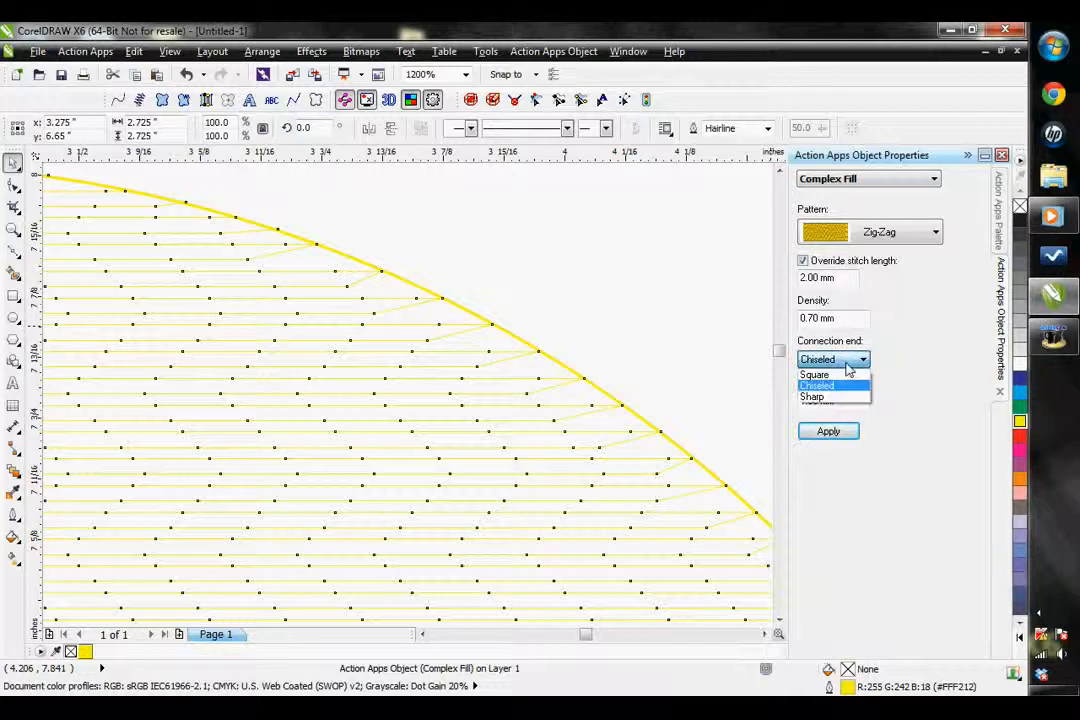
{"action": "left_click", "coordinate": [848, 375]}
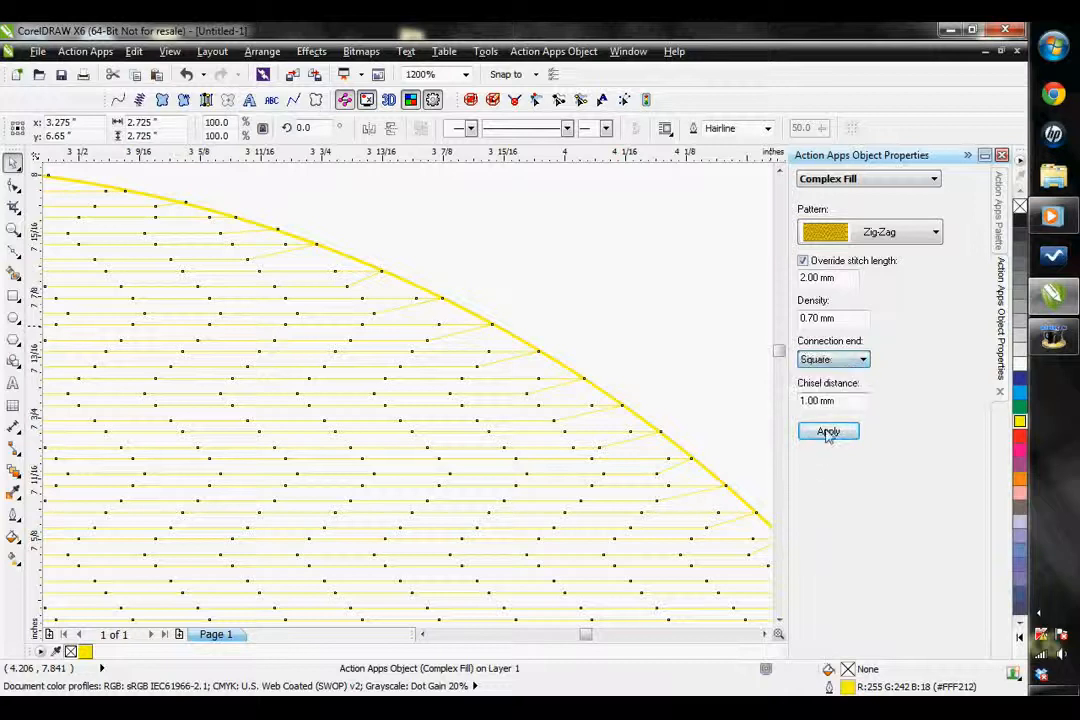
{"action": "left_click", "coordinate": [828, 431]}
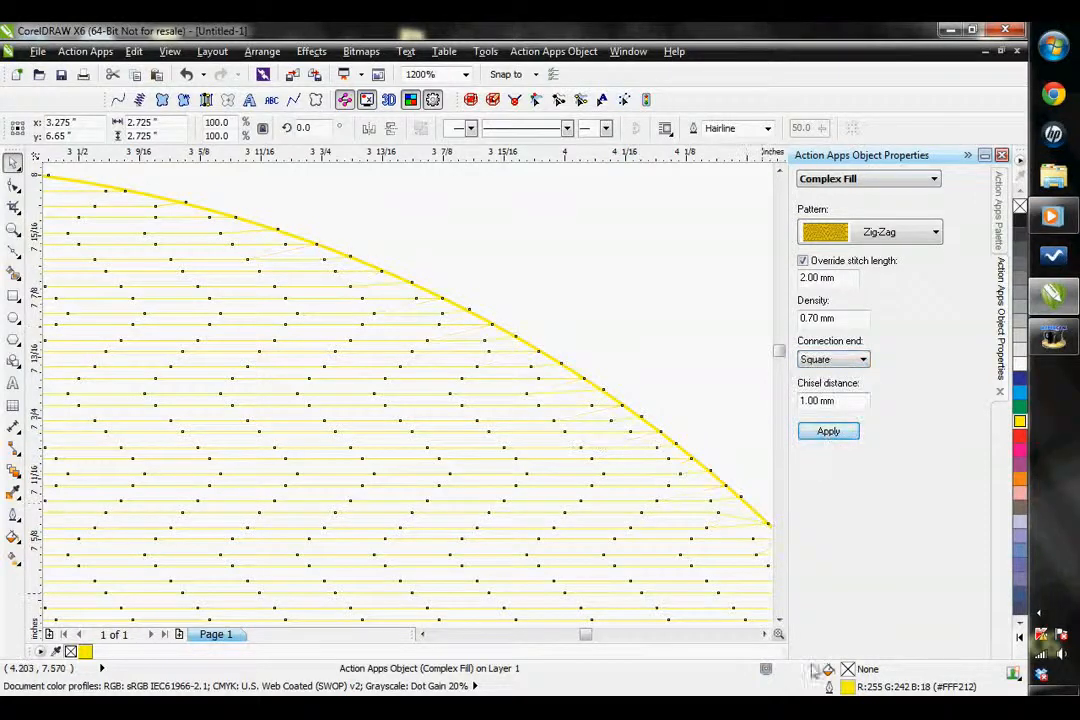
{"action": "left_click", "coordinate": [765, 634]}
{"action": "left_click", "coordinate": [765, 634]}
{"action": "left_click", "coordinate": [779, 620]}
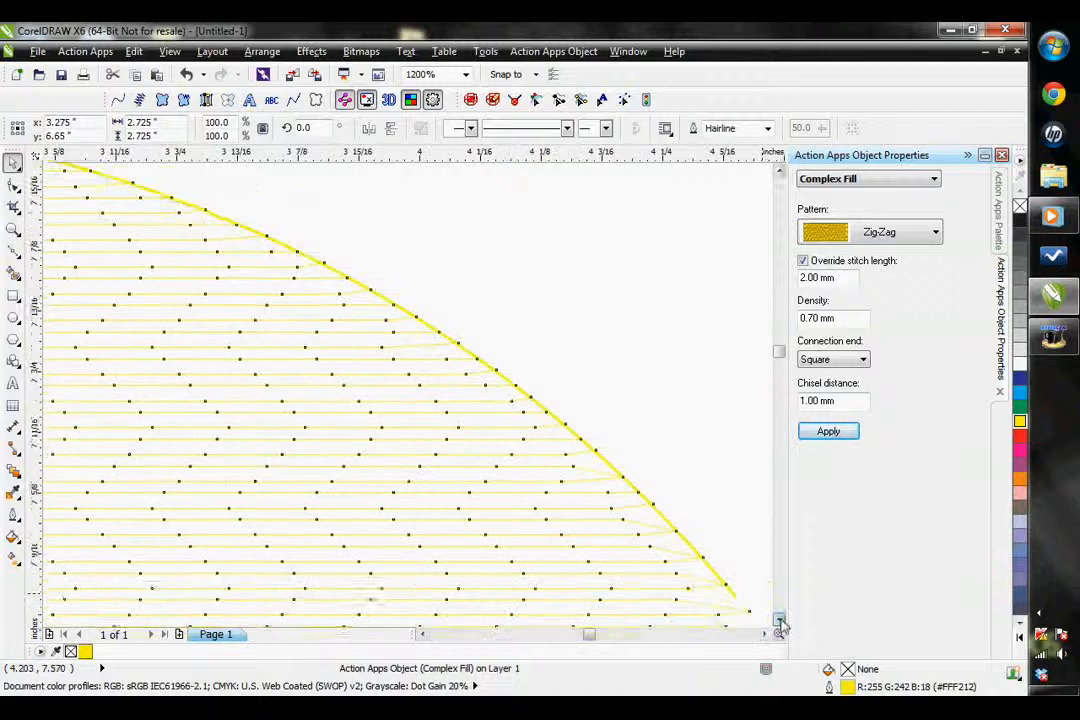
{"action": "left_click", "coordinate": [779, 620]}
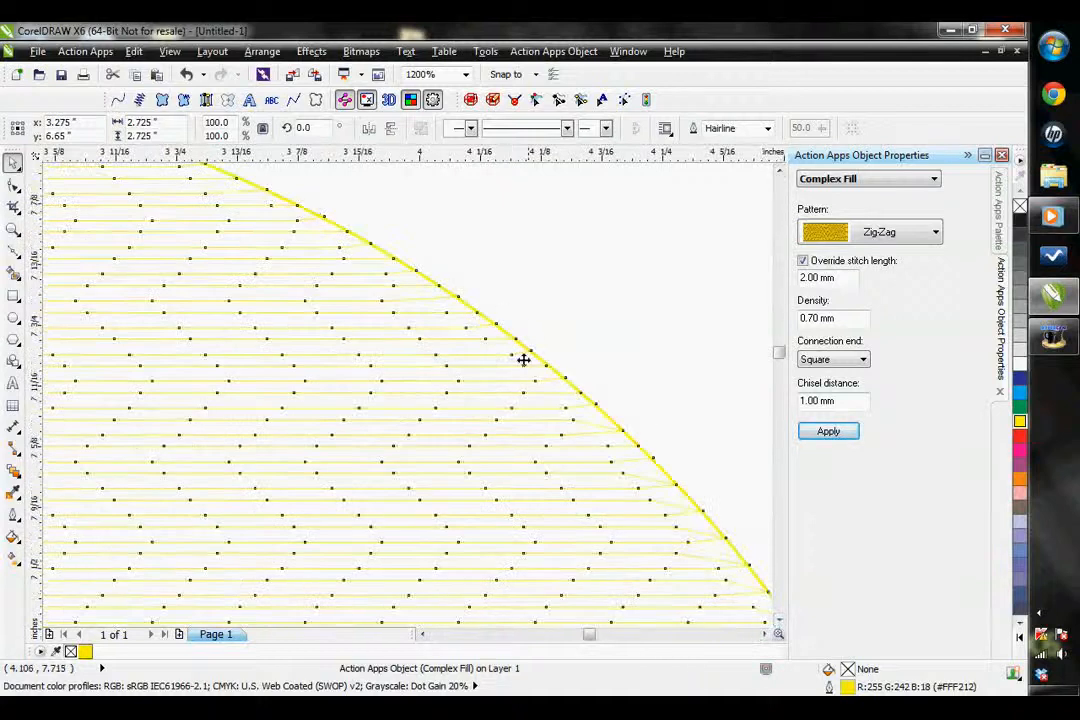
Change the fill's connection end to Sharp and apply it
{"action": "left_click", "coordinate": [845, 359]}
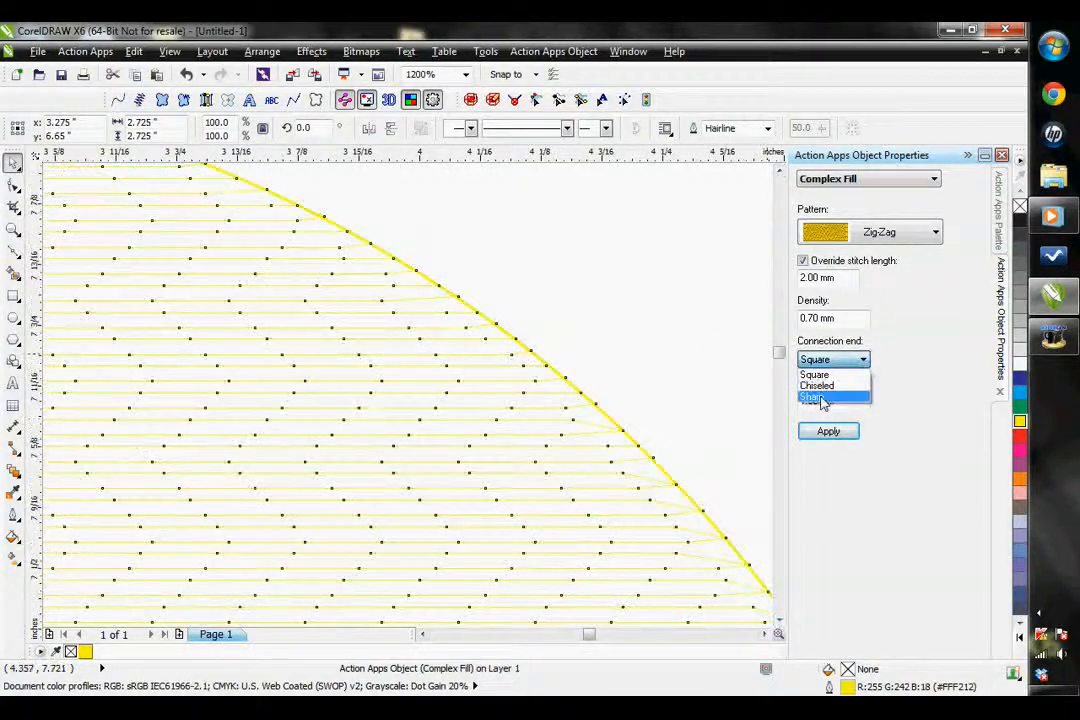
{"action": "left_click", "coordinate": [822, 402]}
{"action": "left_click", "coordinate": [823, 441]}
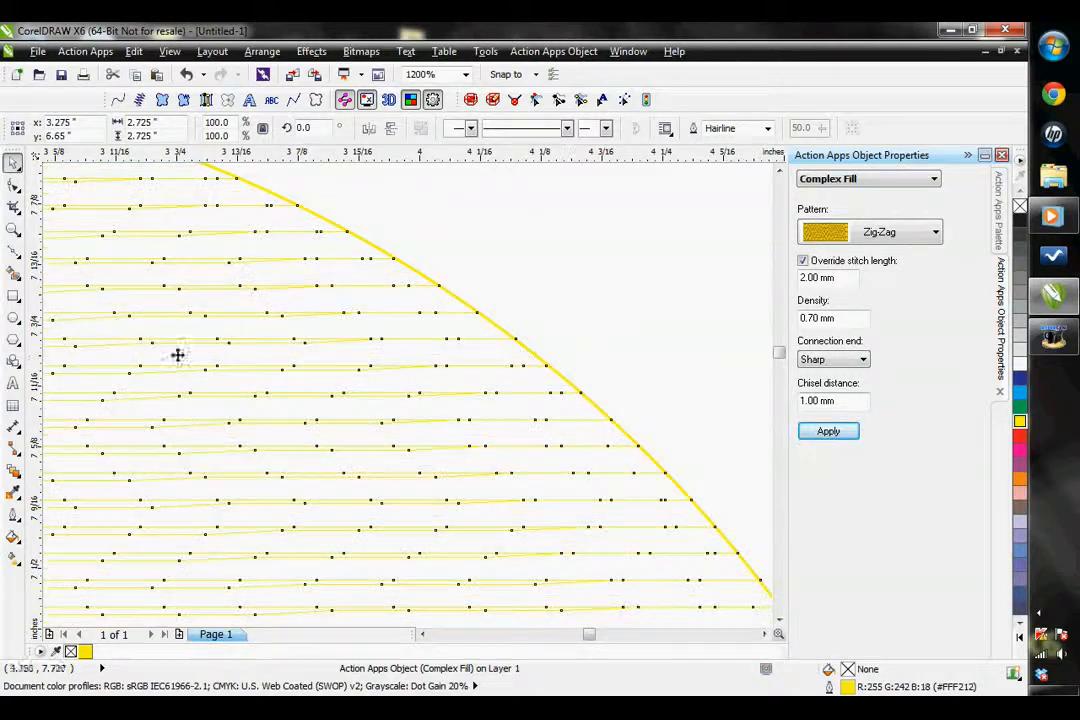
Change the circle fill's connection end to Chiseled and apply it
{"action": "left_click", "coordinate": [833, 359]}
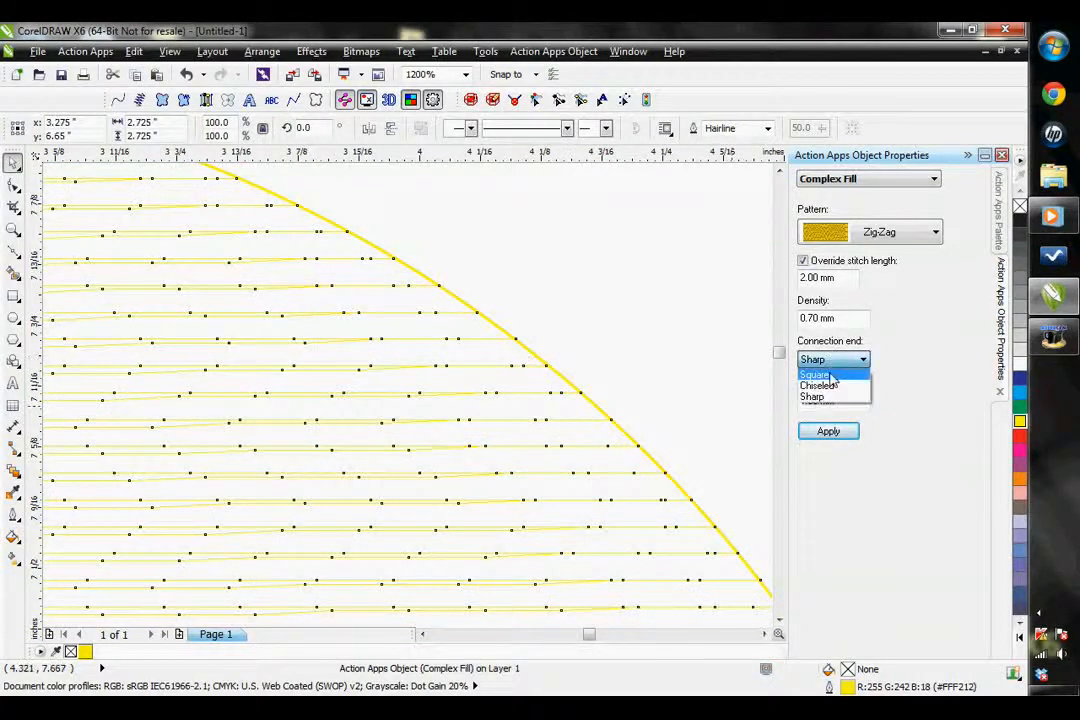
{"action": "left_click", "coordinate": [818, 396]}
{"action": "left_click", "coordinate": [826, 434]}
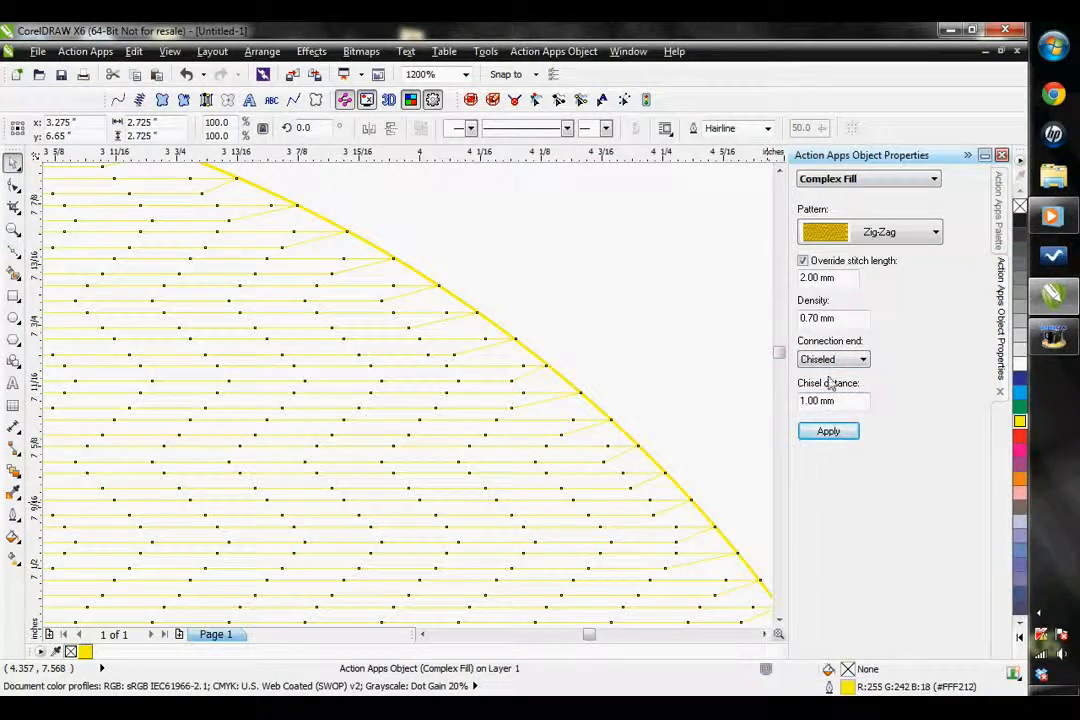
Apply a chisel distance of 1.50 mm to the circle's fill, and change it to 2.00 mm
{"action": "left_click", "coordinate": [822, 436]}
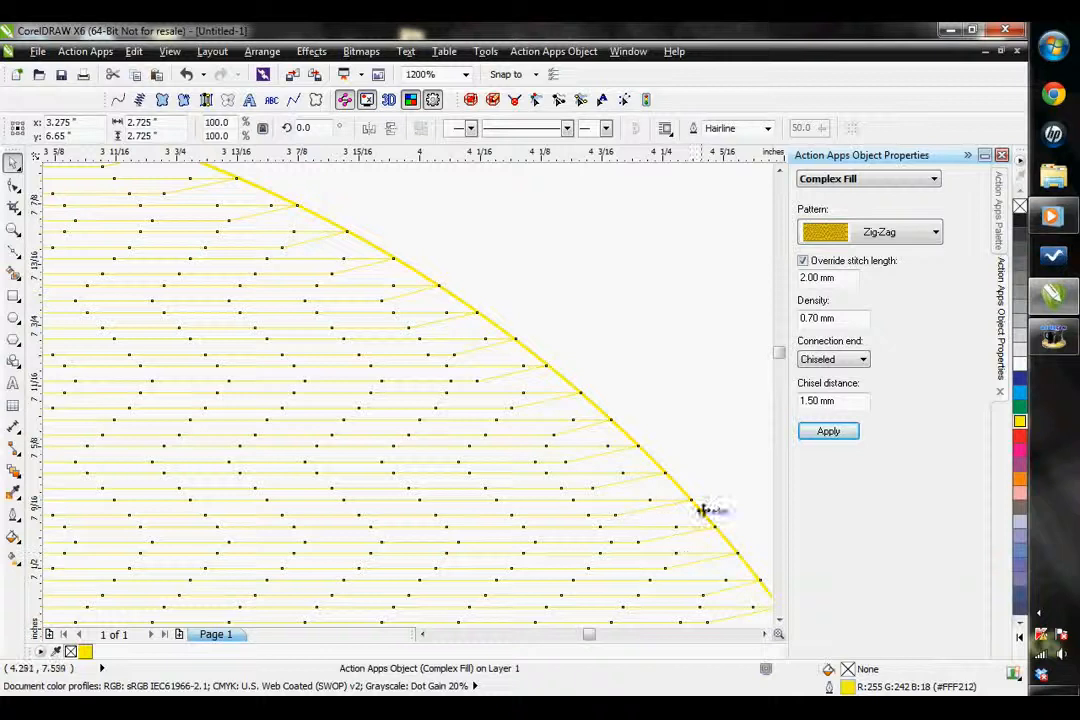
{"action": "double_click", "coordinate": [813, 402]}
{"action": "type", "text": "2"}
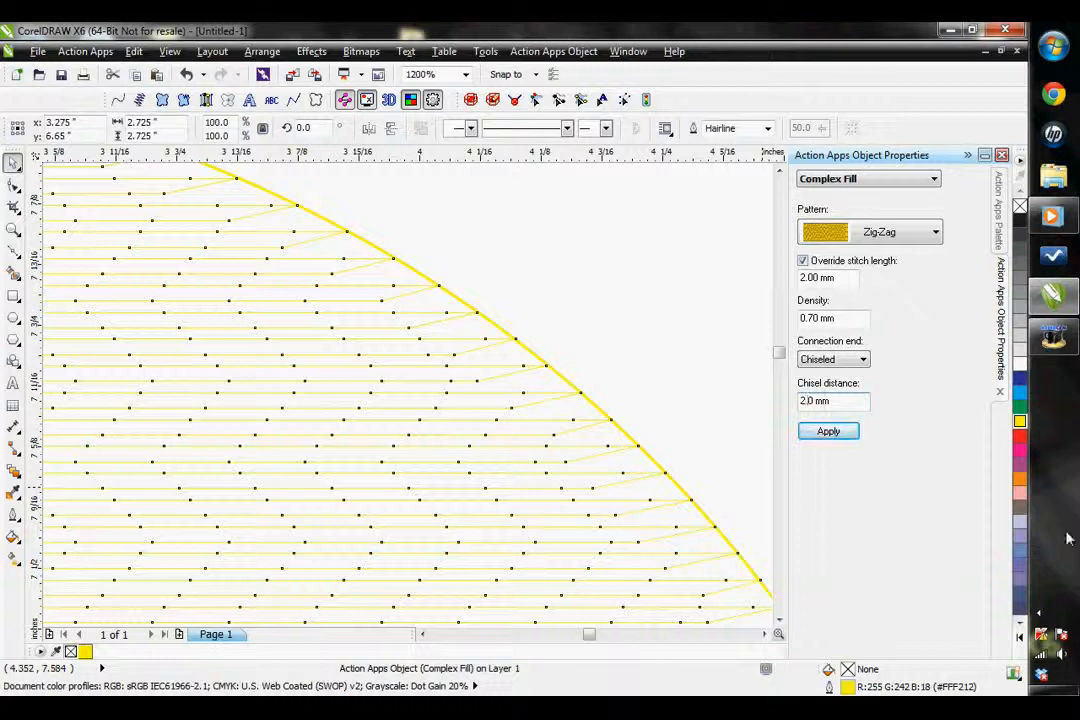
{"action": "left_click", "coordinate": [818, 432]}
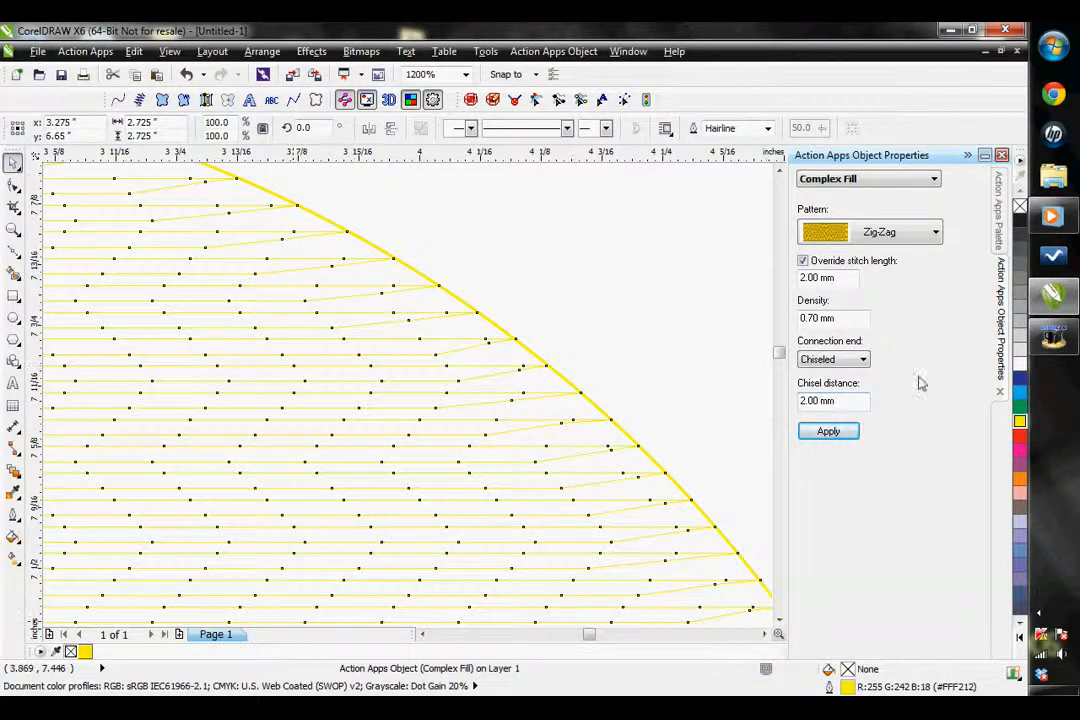
Open the circle's Complex Fill Effects properties and recolour its stitches magenta (#EC268F)
{"action": "left_click", "coordinate": [840, 180]}
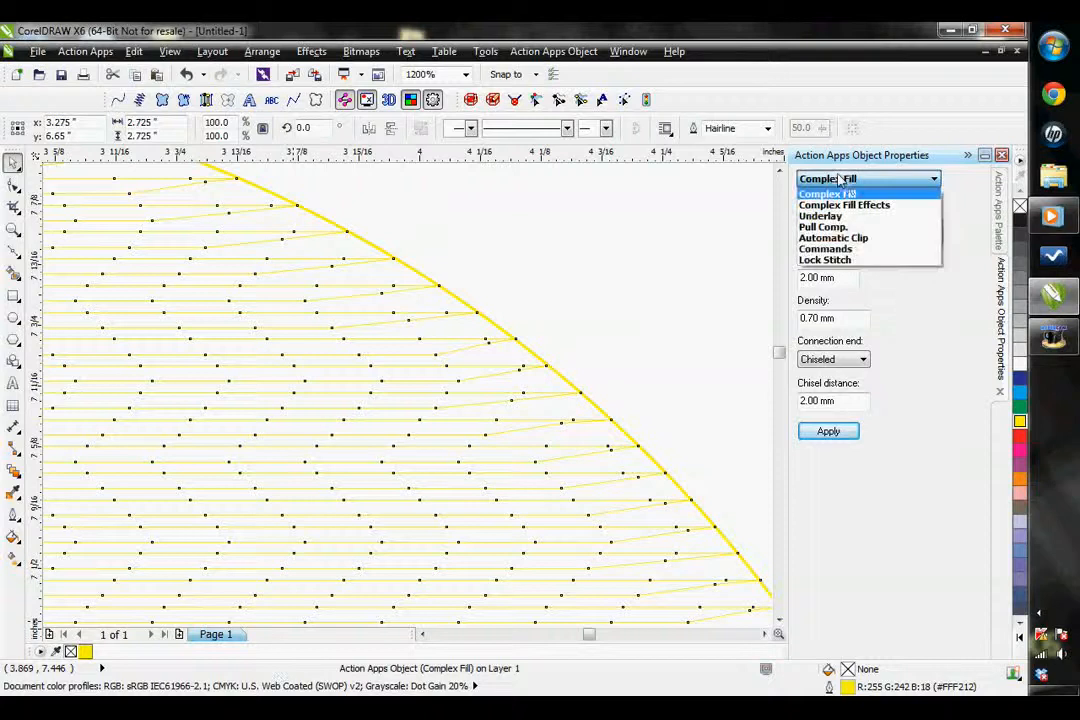
{"action": "left_click", "coordinate": [875, 214]}
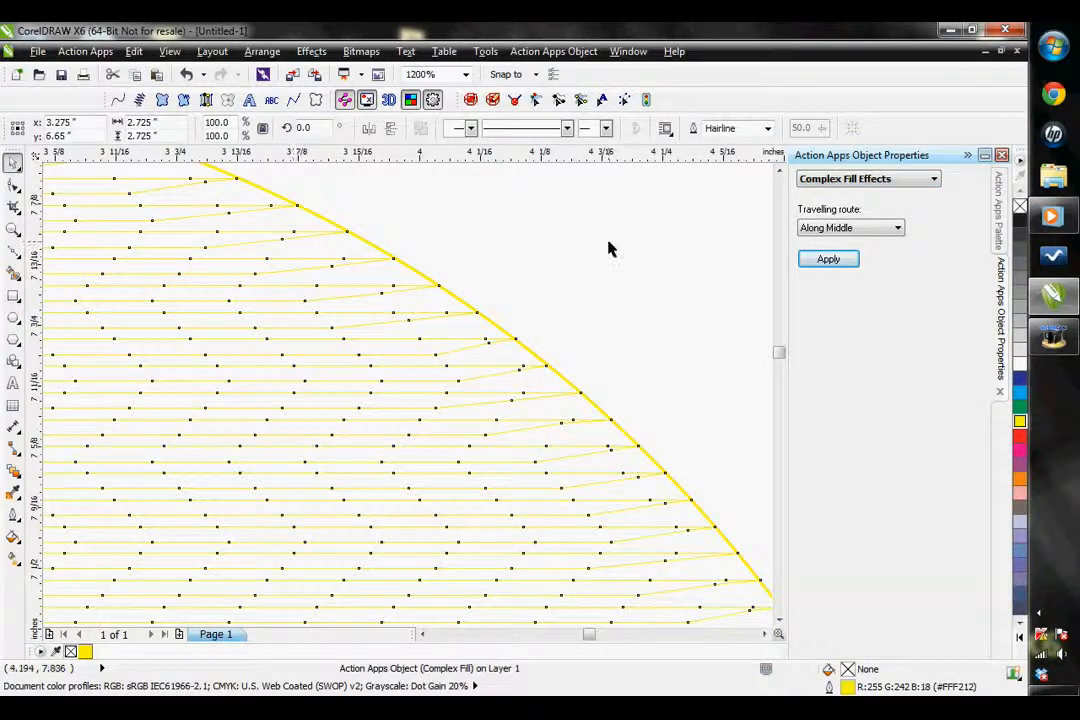
{"action": "scroll", "coordinate": [365, 390], "scroll_direction": "down", "scroll_amount": 2}
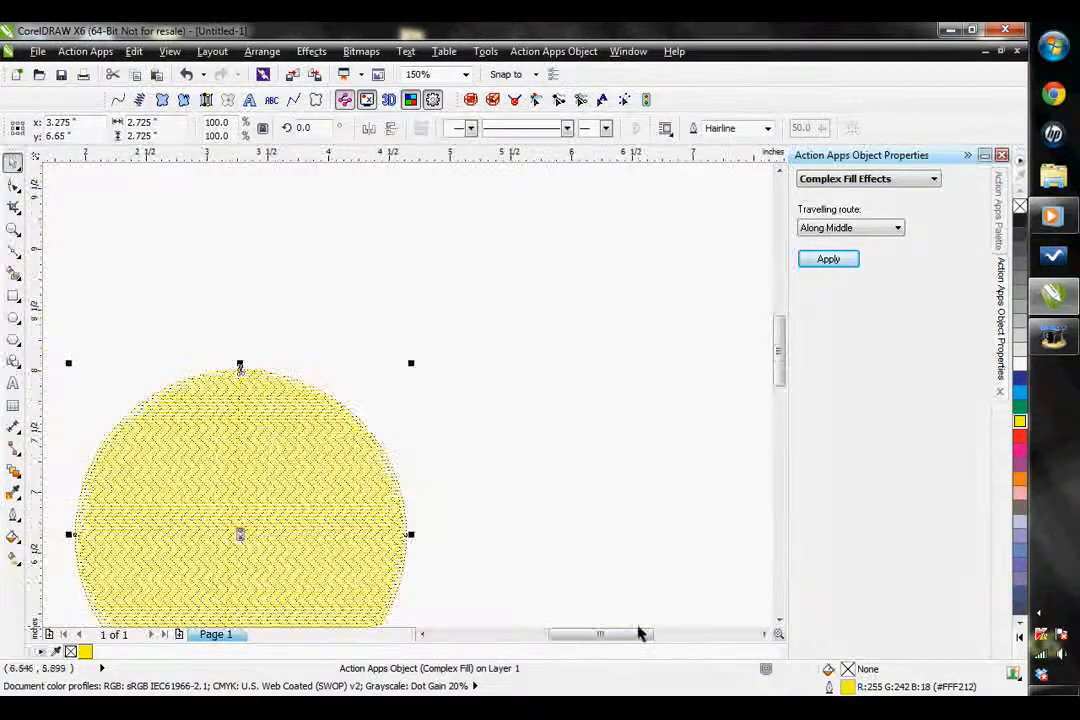
{"action": "left_click", "coordinate": [422, 634]}
{"action": "left_click", "coordinate": [422, 634]}
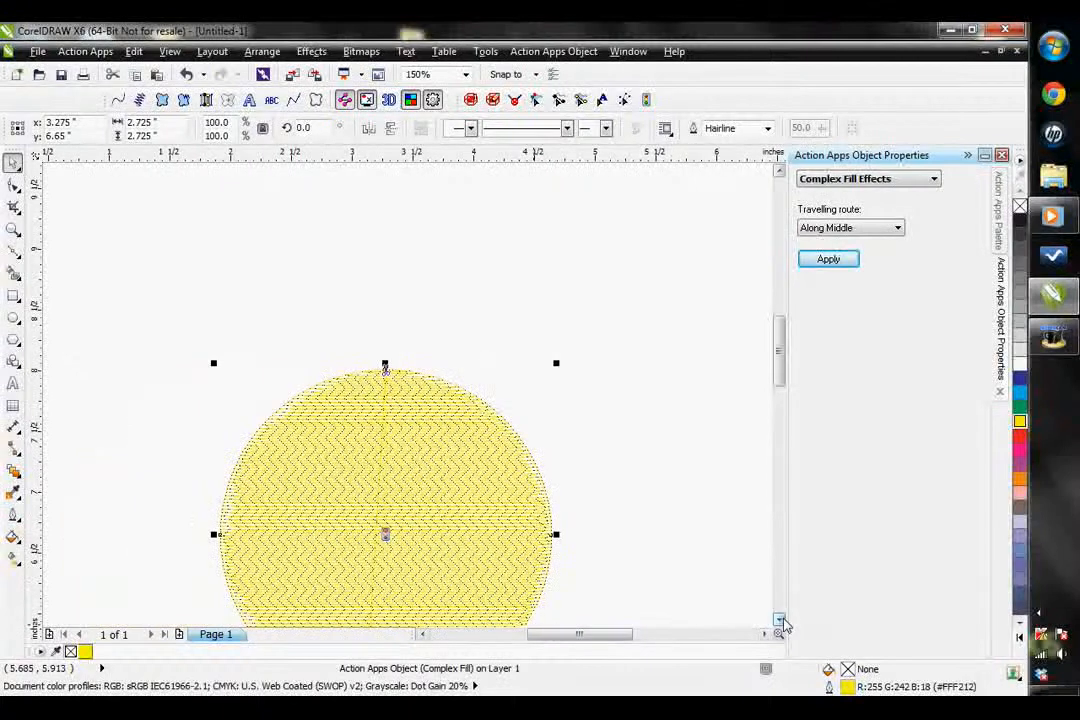
{"action": "scroll", "coordinate": [655, 520], "scroll_direction": "down", "scroll_amount": 2}
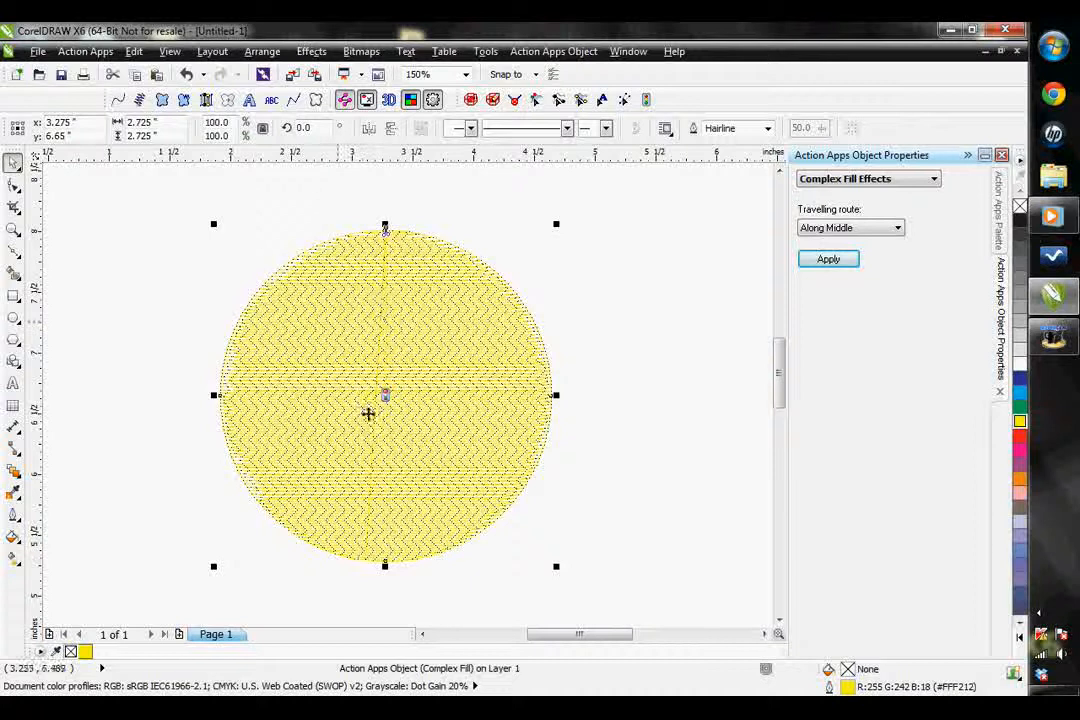
{"action": "left_click", "coordinate": [1019, 450]}
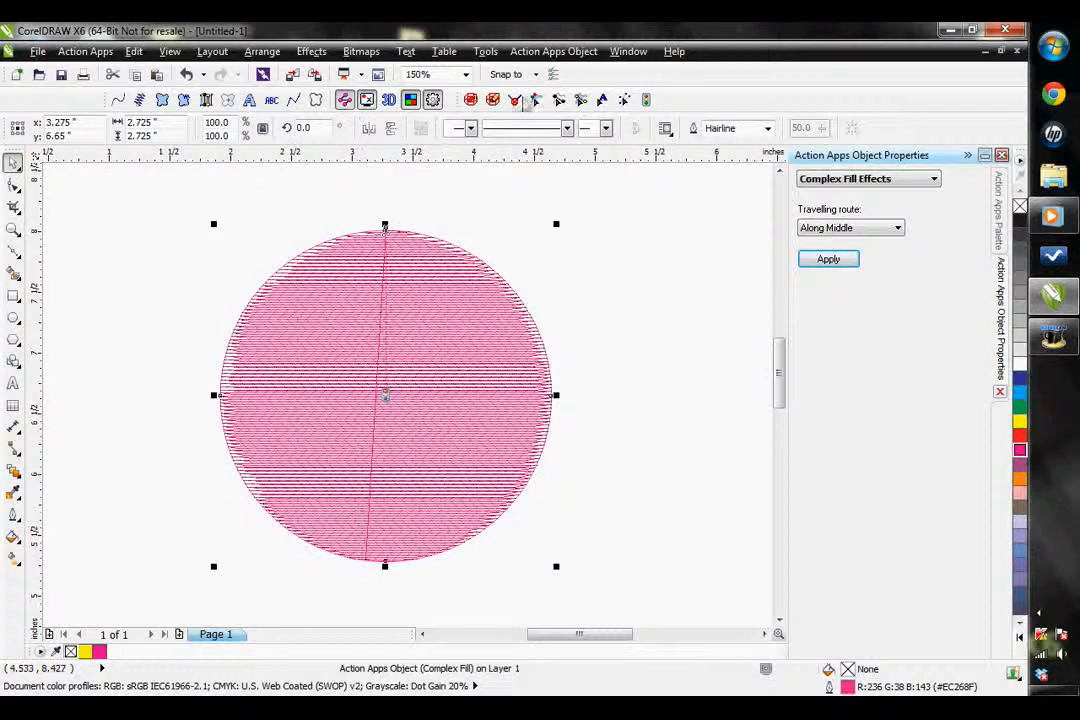
Apply the Along Edge travelling route to the circle's fill, and move its red stitch point to the bottom of the circle
{"action": "left_click", "coordinate": [535, 102]}
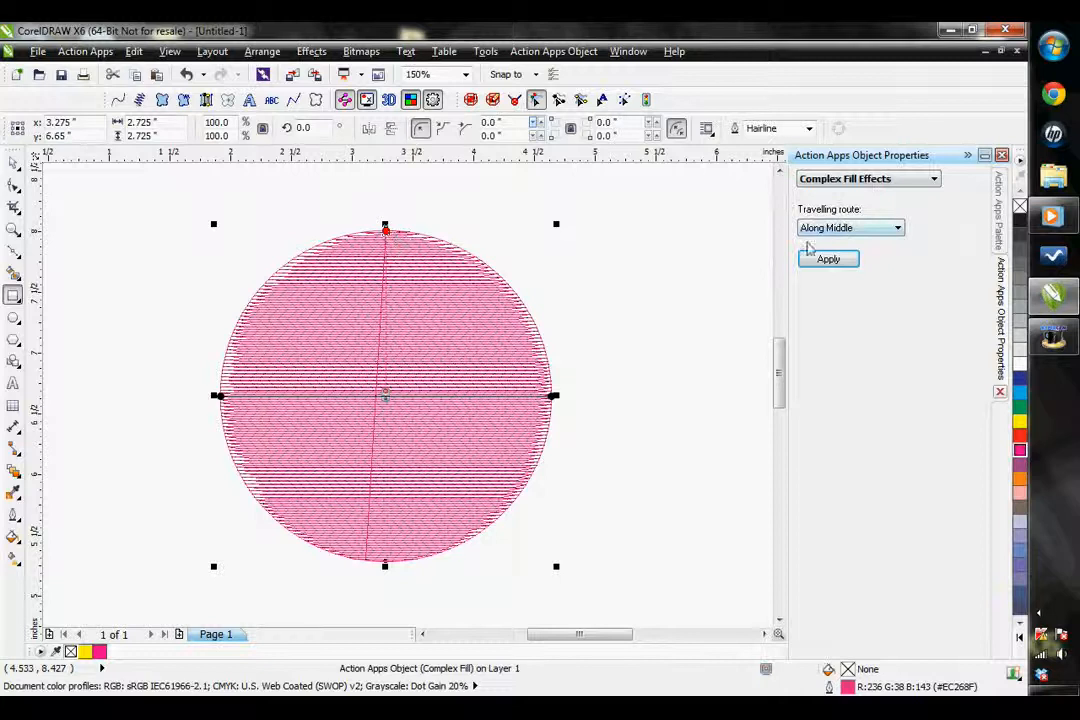
{"action": "left_click", "coordinate": [857, 230]}
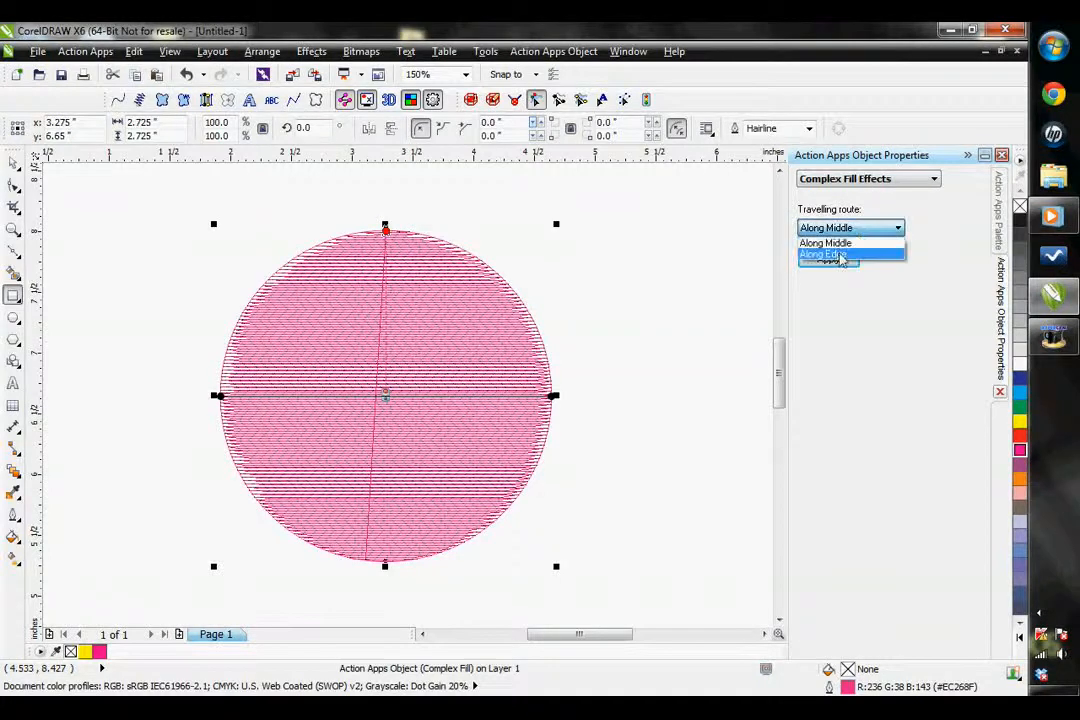
{"action": "left_click", "coordinate": [827, 252]}
{"action": "left_click", "coordinate": [821, 263]}
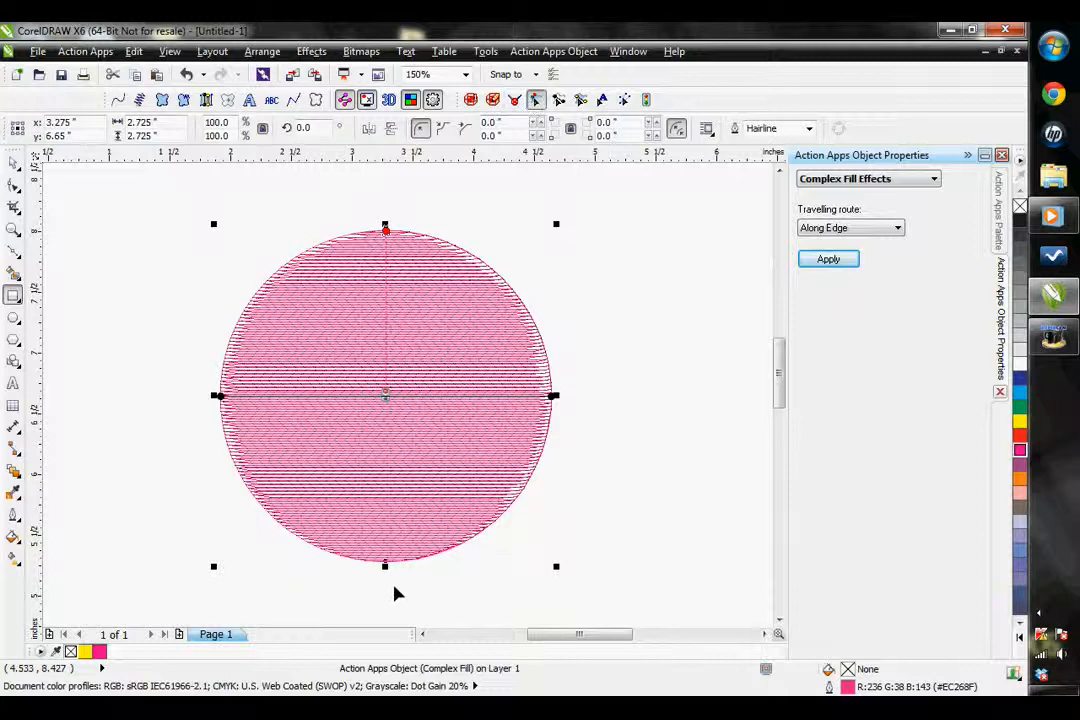
{"action": "left_click_drag", "start_coordinate": [387, 590], "coordinate": [388, 591]}
{"action": "left_click", "coordinate": [828, 259]}
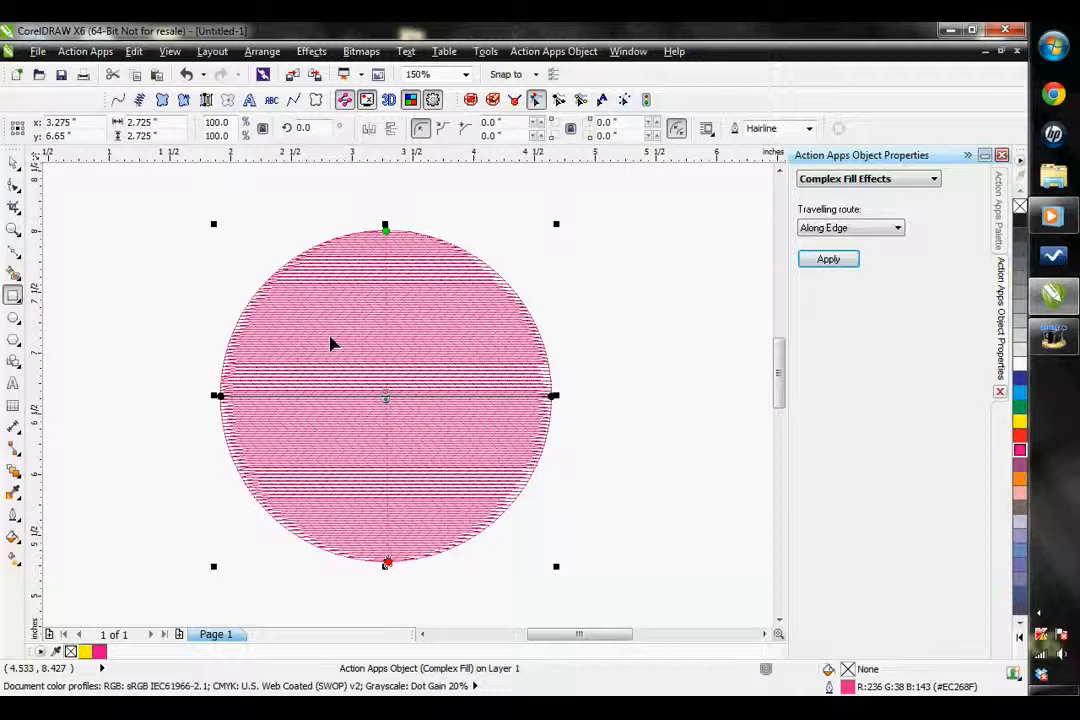
Draw an S-shaped Artistic Media stroke about 3 inches wide and 1.5 inches high below the circle
{"action": "scroll", "coordinate": [570, 400], "scroll_direction": "down", "scroll_amount": 2}
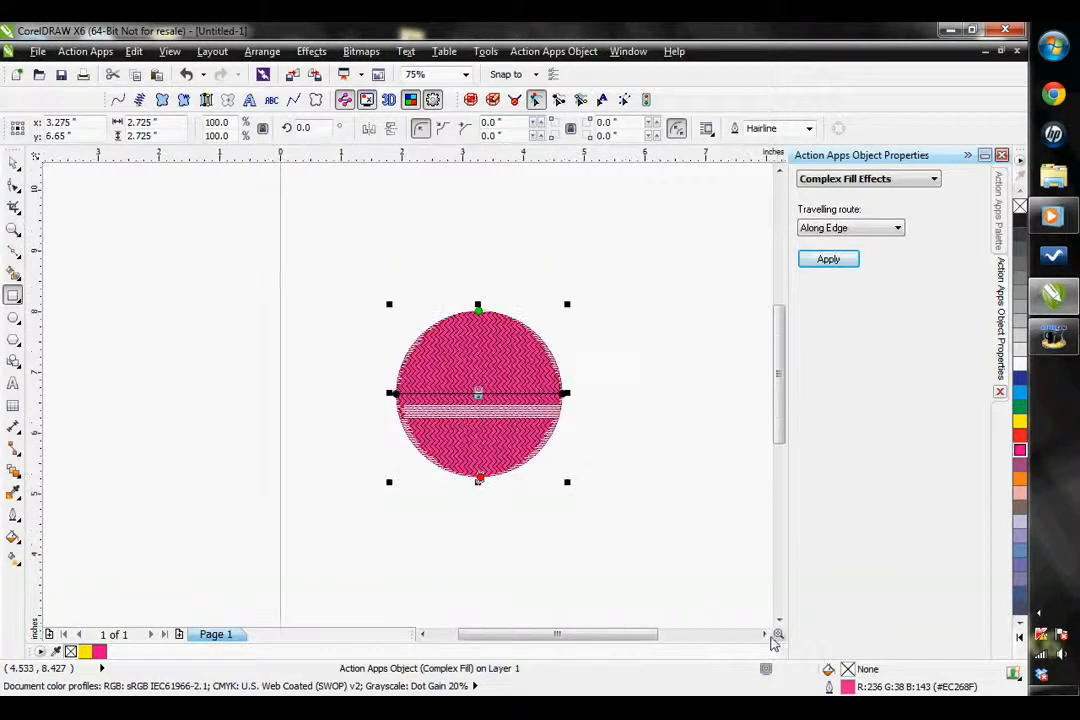
{"action": "left_click", "coordinate": [765, 635]}
{"action": "left_click", "coordinate": [765, 635]}
{"action": "left_click", "coordinate": [780, 620]}
{"action": "left_click", "coordinate": [780, 620]}
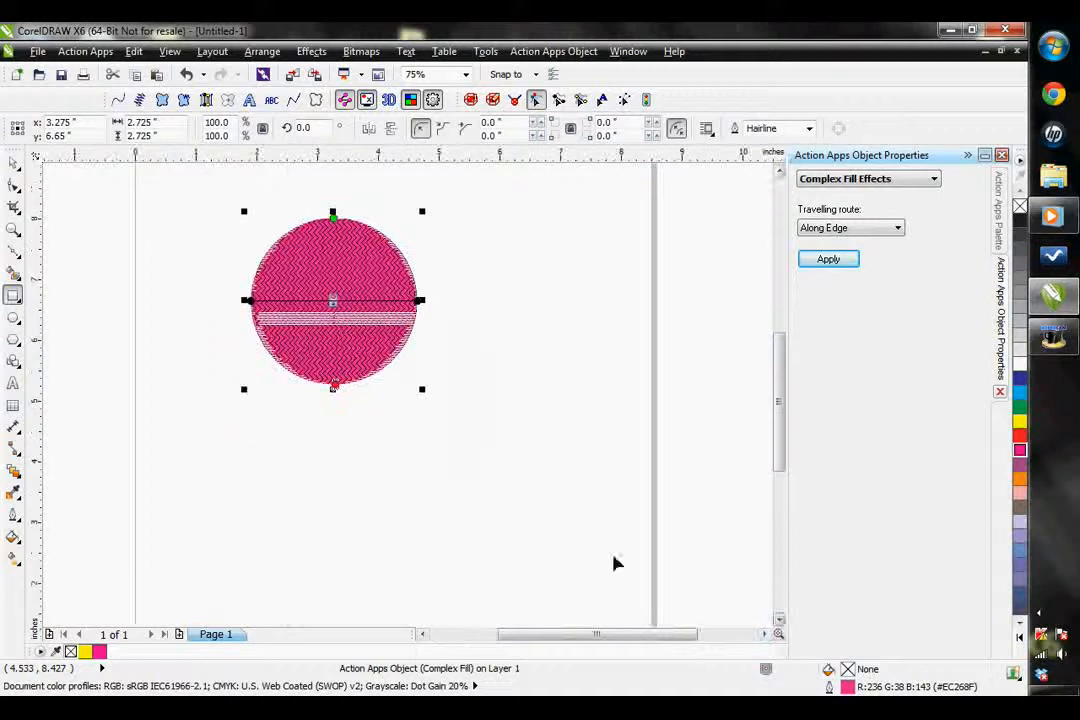
{"action": "left_click", "coordinate": [16, 250]}
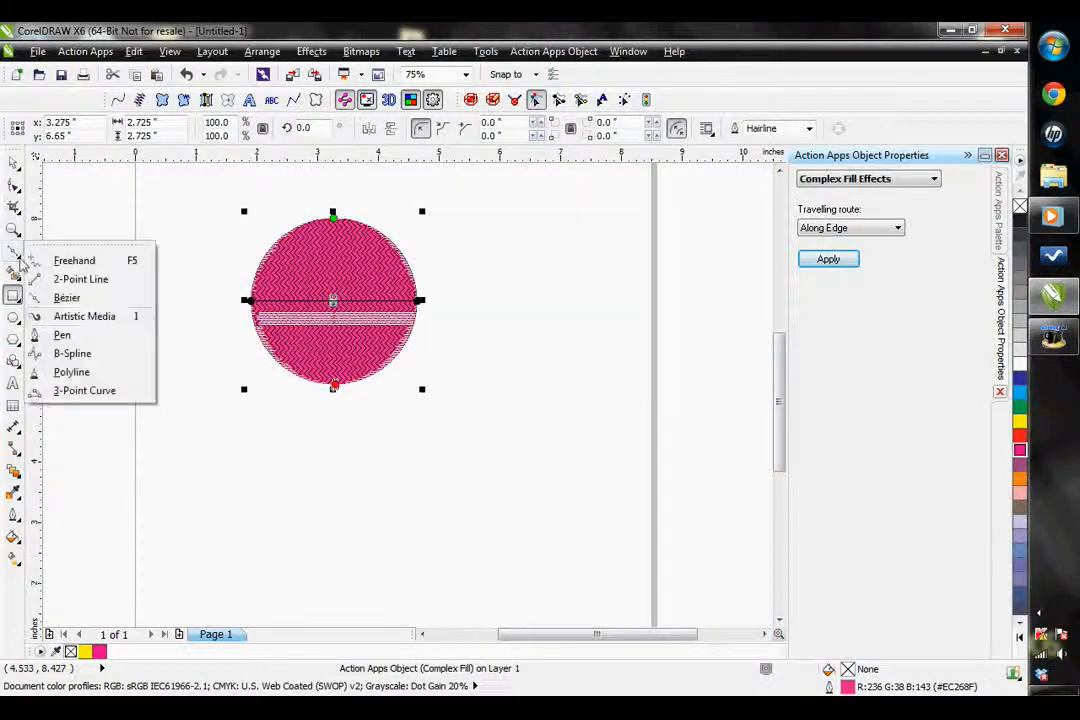
{"action": "left_click", "coordinate": [88, 318]}
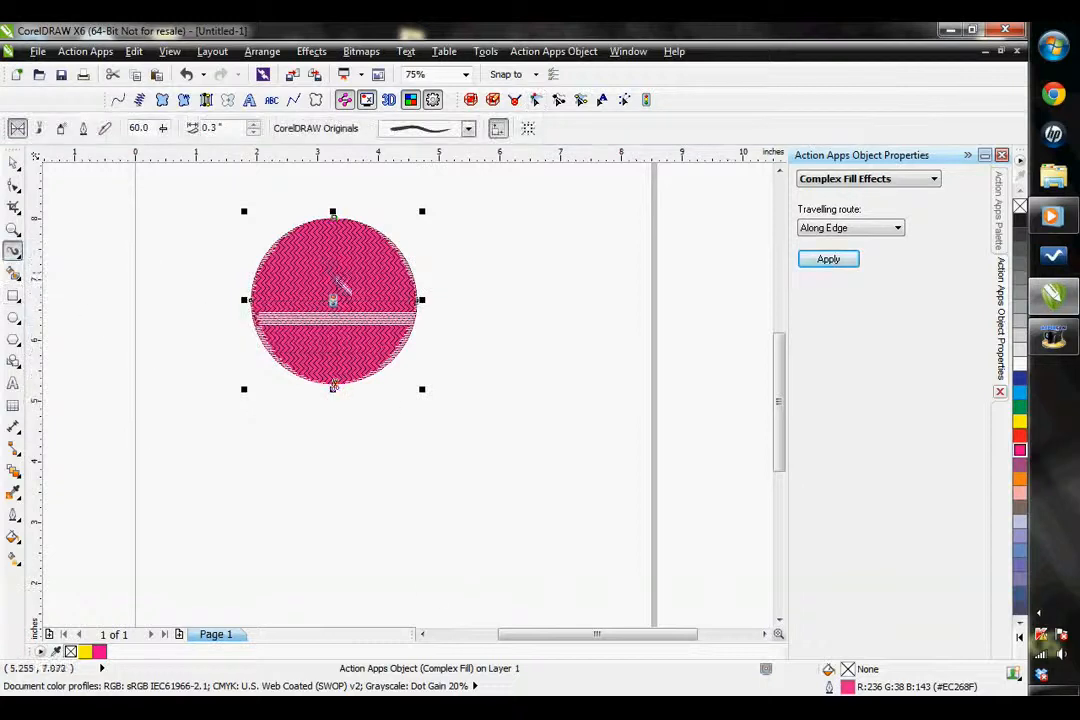
{"action": "mouse_move", "coordinate": [384, 540]}
{"action": "left_mouse_down"}
{"action": "mouse_move", "coordinate": [395, 499]}
{"action": "mouse_move", "coordinate": [524, 528]}
{"action": "mouse_move", "coordinate": [551, 491]}
{"action": "mouse_move", "coordinate": [515, 463]}
{"action": "left_mouse_up"}
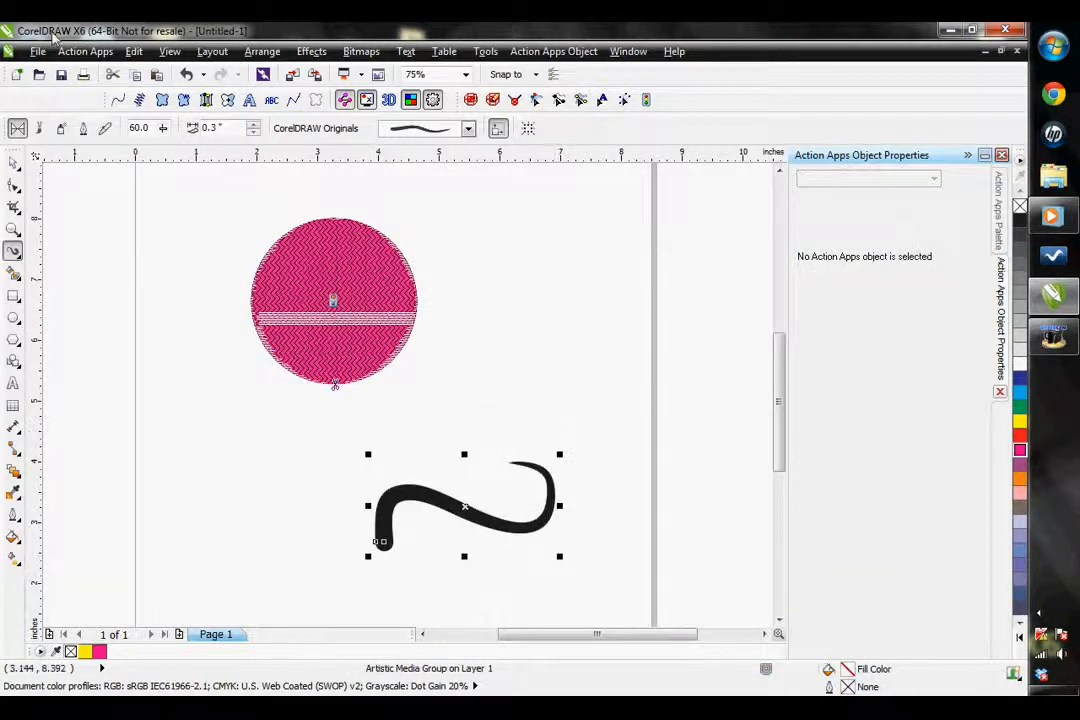
Break the Artistic Media group apart and move the black curve slightly right and up
{"action": "left_click", "coordinate": [250, 51]}
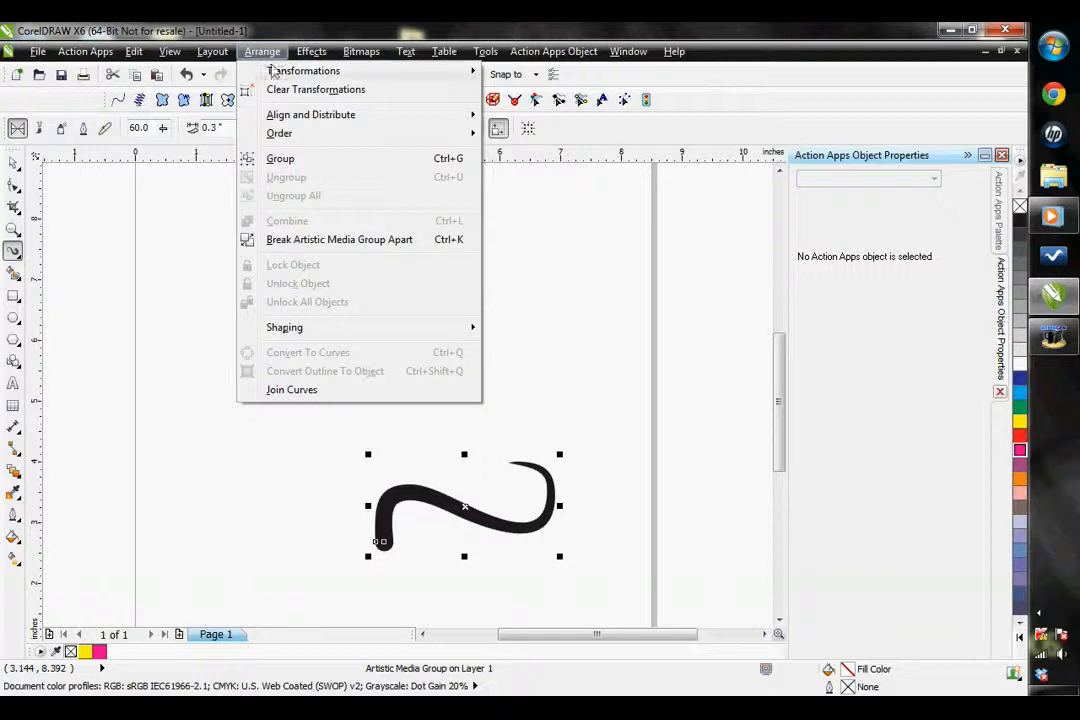
{"action": "left_click", "coordinate": [313, 242]}
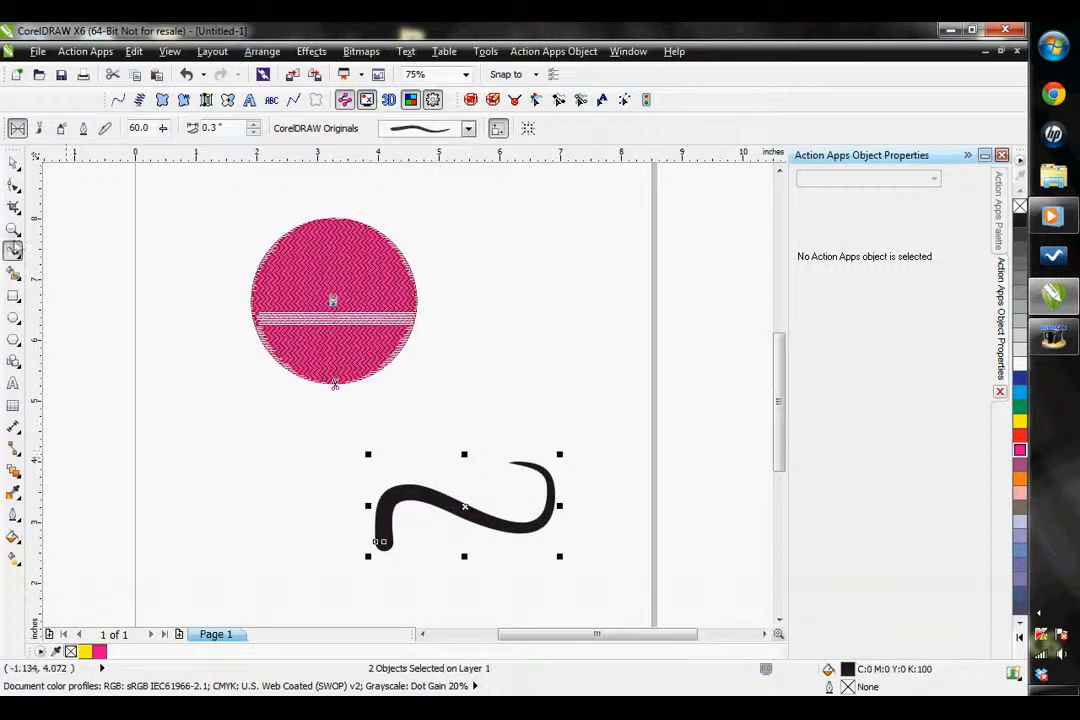
{"action": "left_click", "coordinate": [10, 163]}
{"action": "left_click", "coordinate": [135, 425]}
{"action": "left_click_drag", "start_coordinate": [388, 486], "coordinate": [234, 477]}
{"action": "left_click_drag", "start_coordinate": [289, 511], "coordinate": [492, 521]}
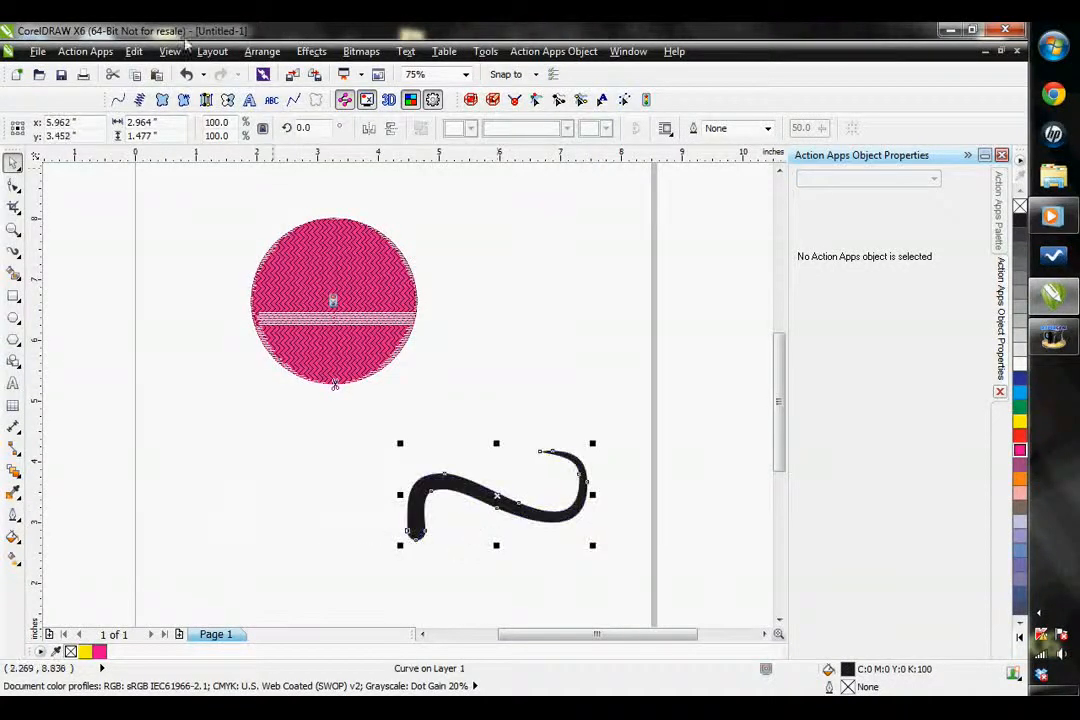
Convert the black curve to a Satin Path stitch object and inspect its stitches
{"action": "left_click", "coordinate": [207, 101]}
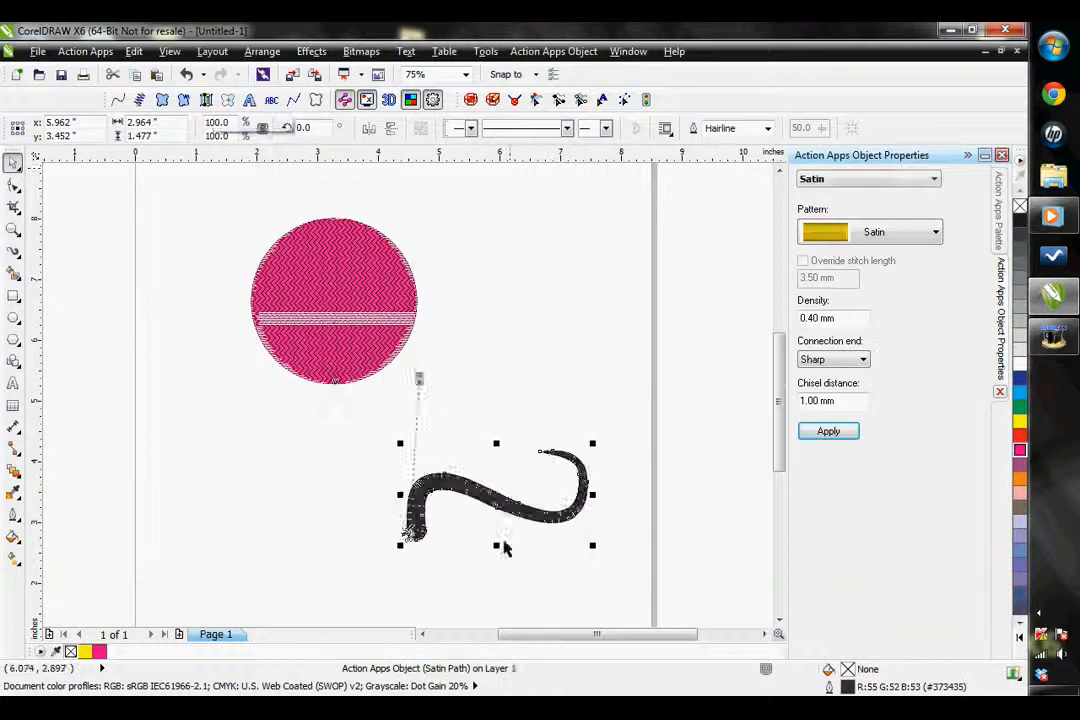
{"action": "scroll", "coordinate": [415, 525], "scroll_direction": "up", "scroll_amount": 2}
{"action": "scroll", "coordinate": [583, 506], "scroll_direction": "up", "scroll_amount": 2}
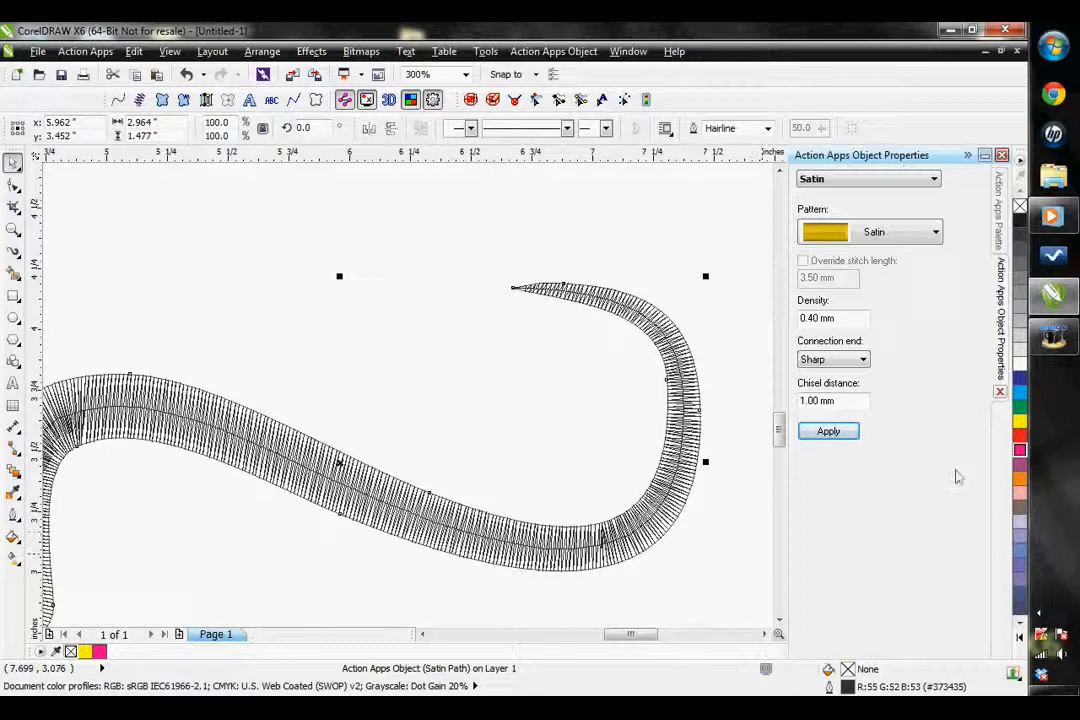
Apply Pattern 10 to the satin path and inspect the stitches up close
{"action": "left_click", "coordinate": [885, 232]}
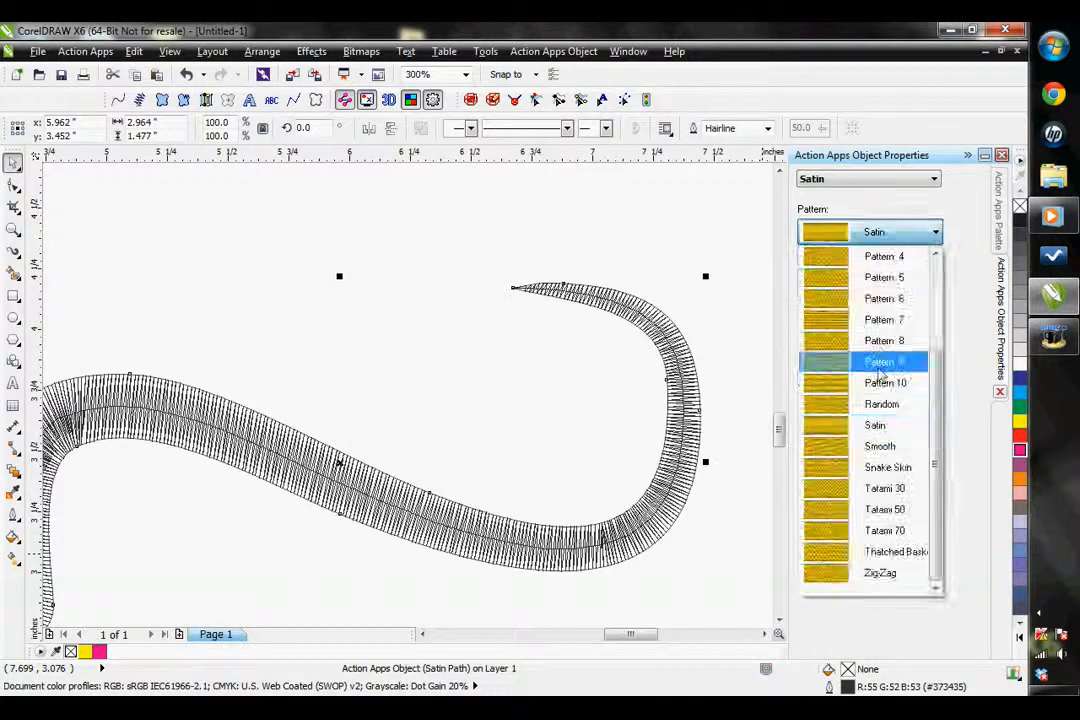
{"action": "left_click", "coordinate": [812, 384]}
{"action": "left_click", "coordinate": [830, 443]}
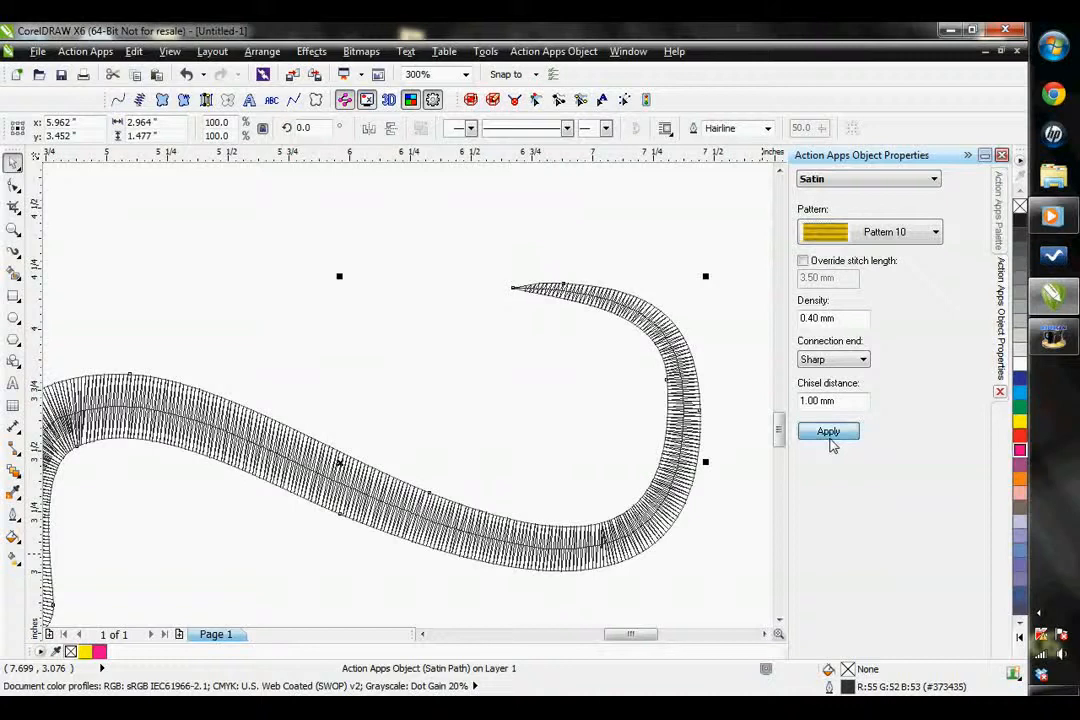
{"action": "scroll", "coordinate": [422, 565], "scroll_direction": "up", "scroll_amount": 3}
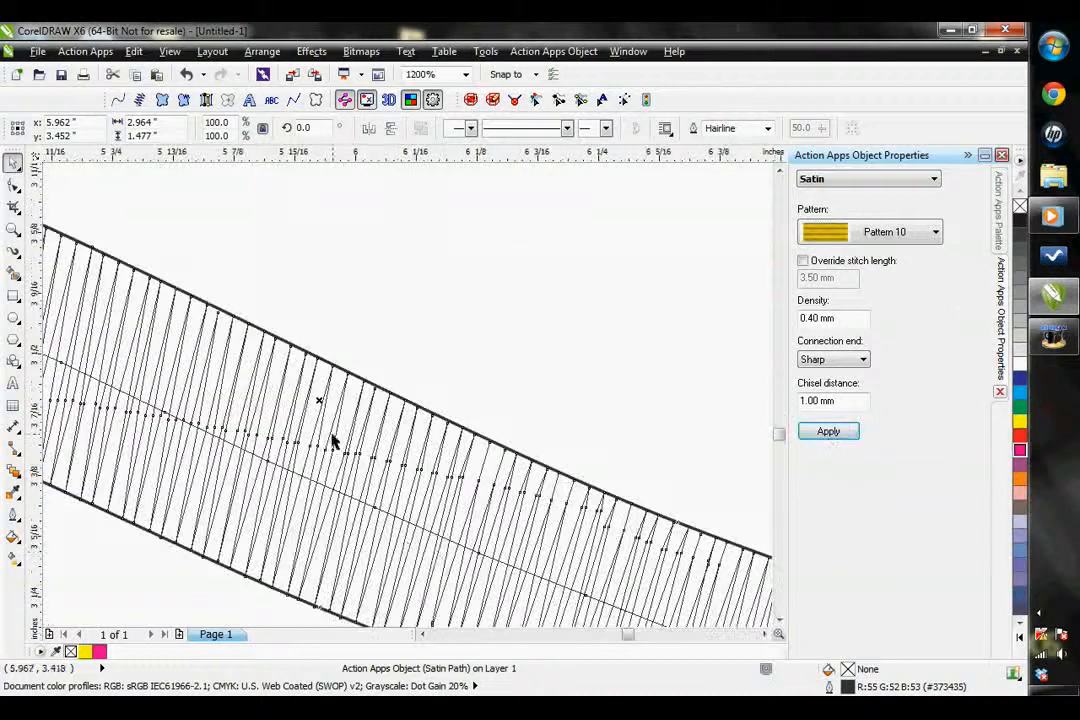
Apply the Satin pattern to the satin path, and switch it back to Pattern 10 to compare the stitches
{"action": "left_click", "coordinate": [885, 232]}
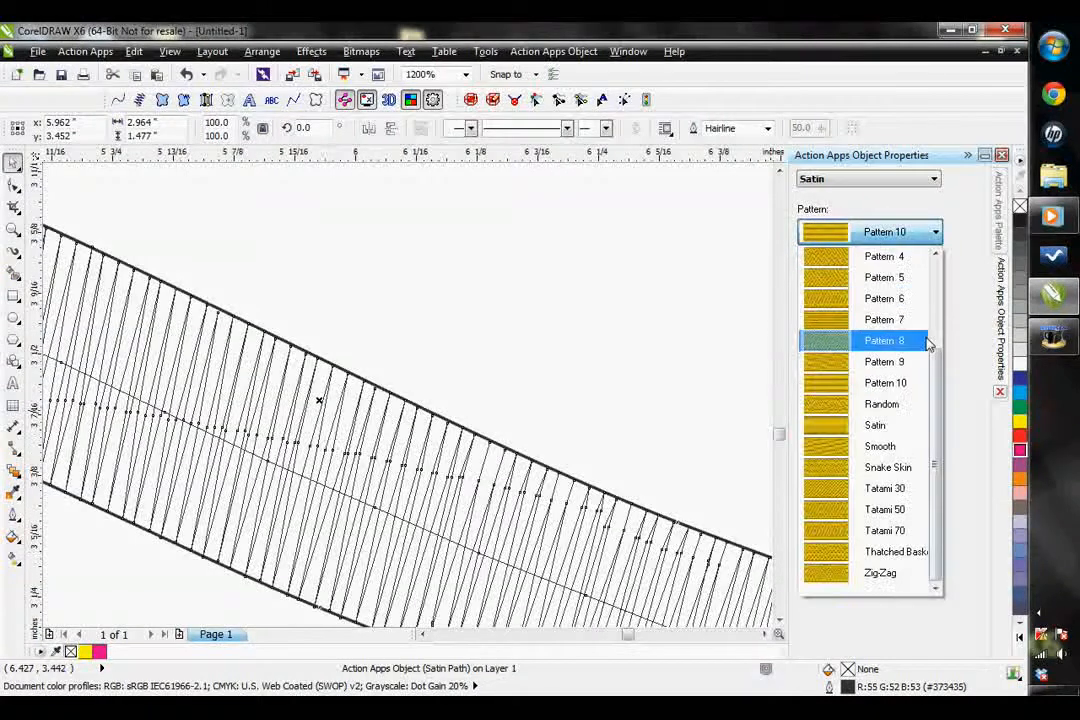
{"action": "left_click", "coordinate": [810, 425]}
{"action": "left_click", "coordinate": [830, 430]}
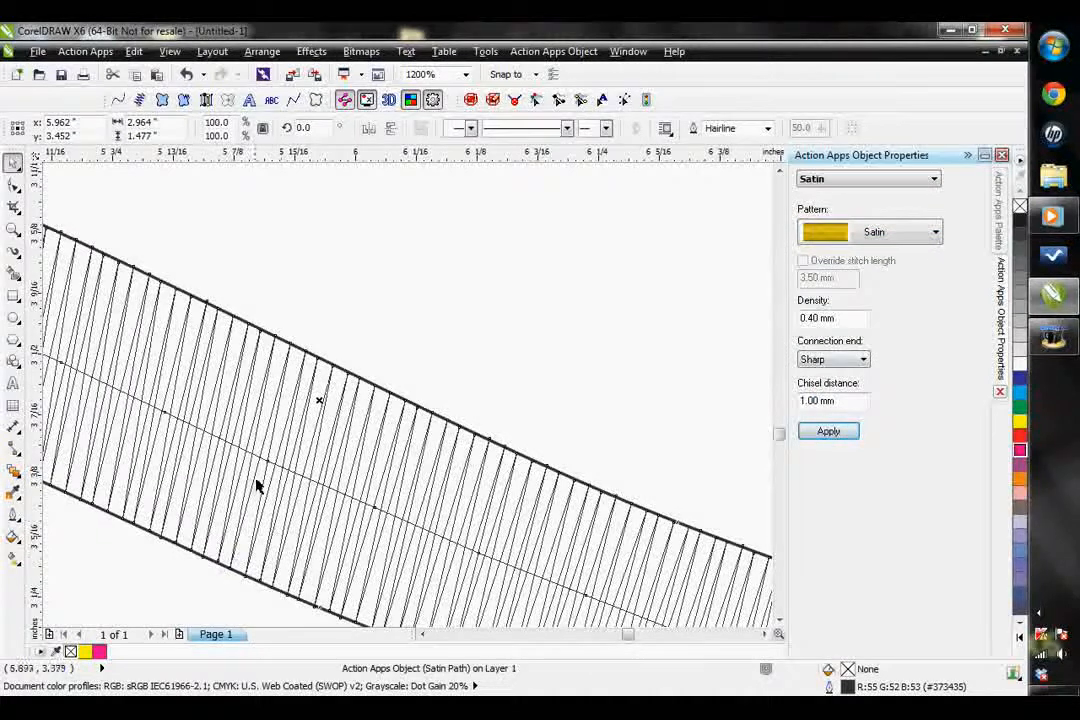
{"action": "left_click", "coordinate": [903, 235]}
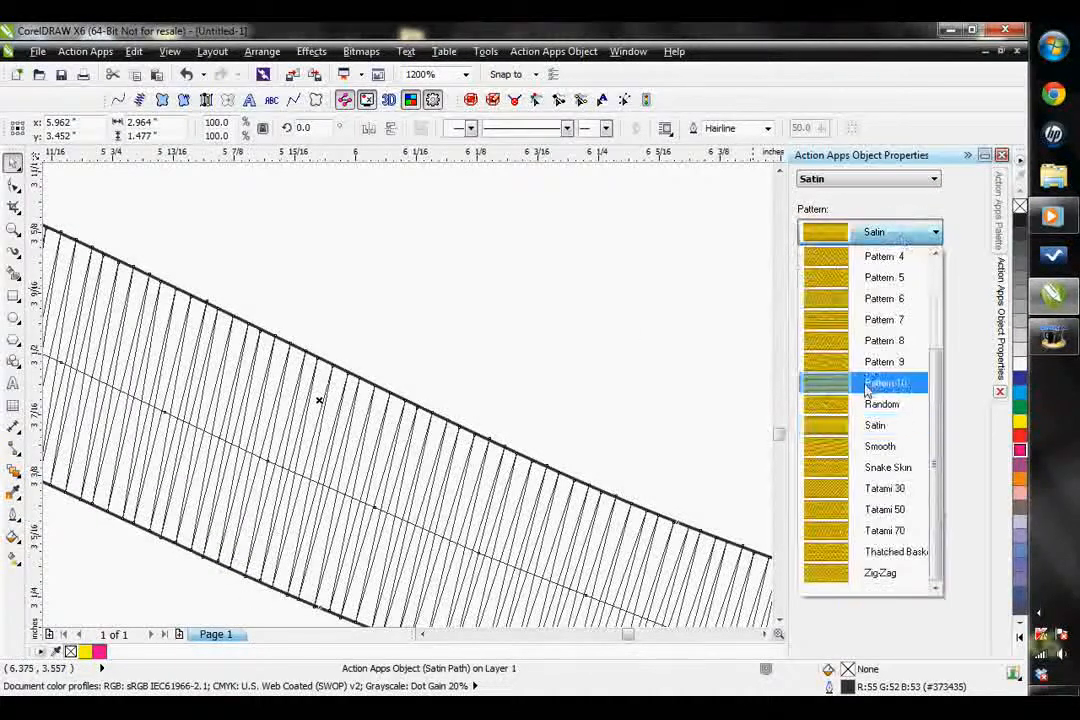
{"action": "left_click", "coordinate": [872, 384]}
{"action": "left_click", "coordinate": [836, 432]}
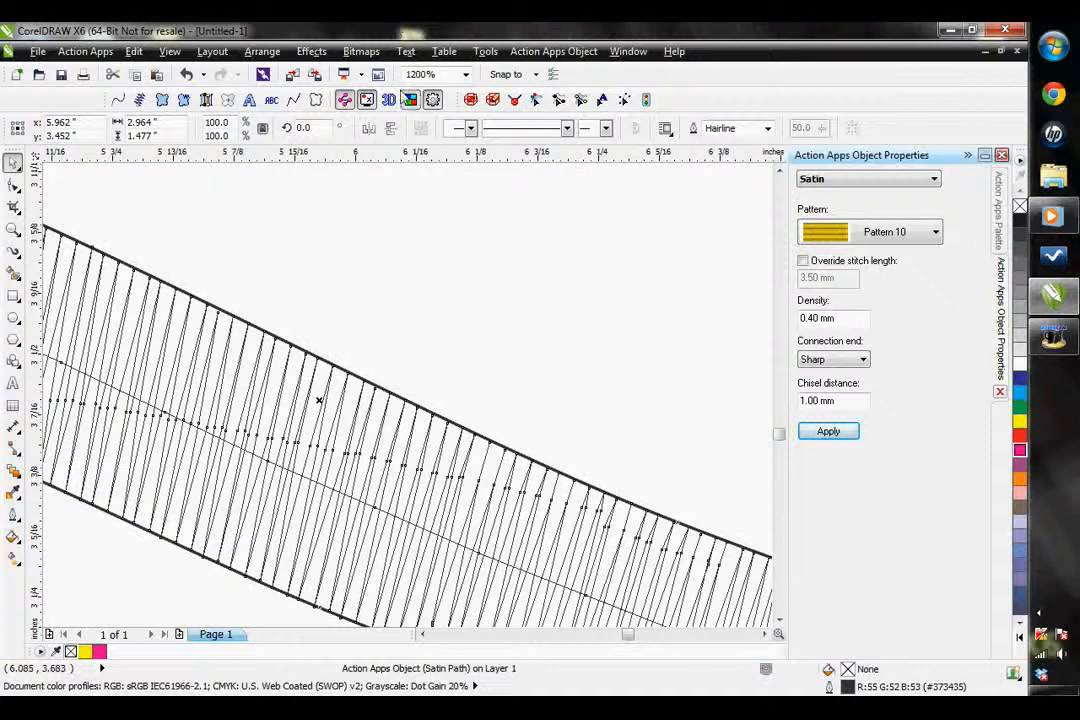
Examine the Pattern 10 satin path enlarged in the 3D View and close the preview
{"action": "left_click", "coordinate": [389, 101]}
{"action": "left_click", "coordinate": [581, 552]}
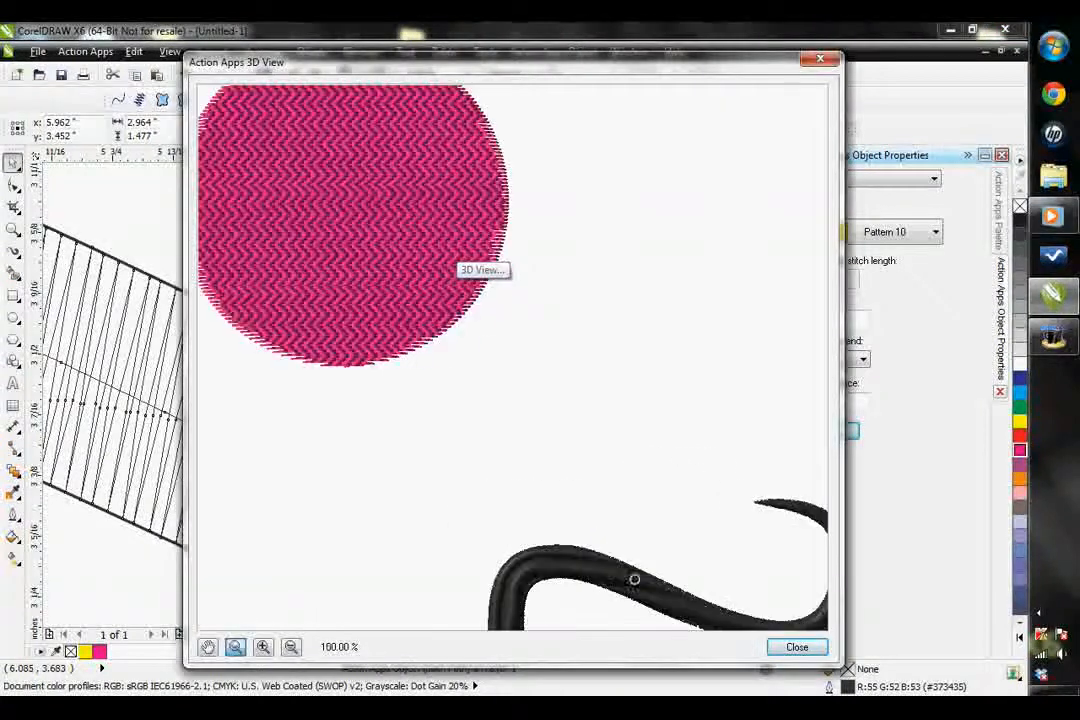
{"action": "left_click", "coordinate": [207, 646]}
{"action": "left_click_drag", "start_coordinate": [592, 574], "coordinate": [569, 521]}
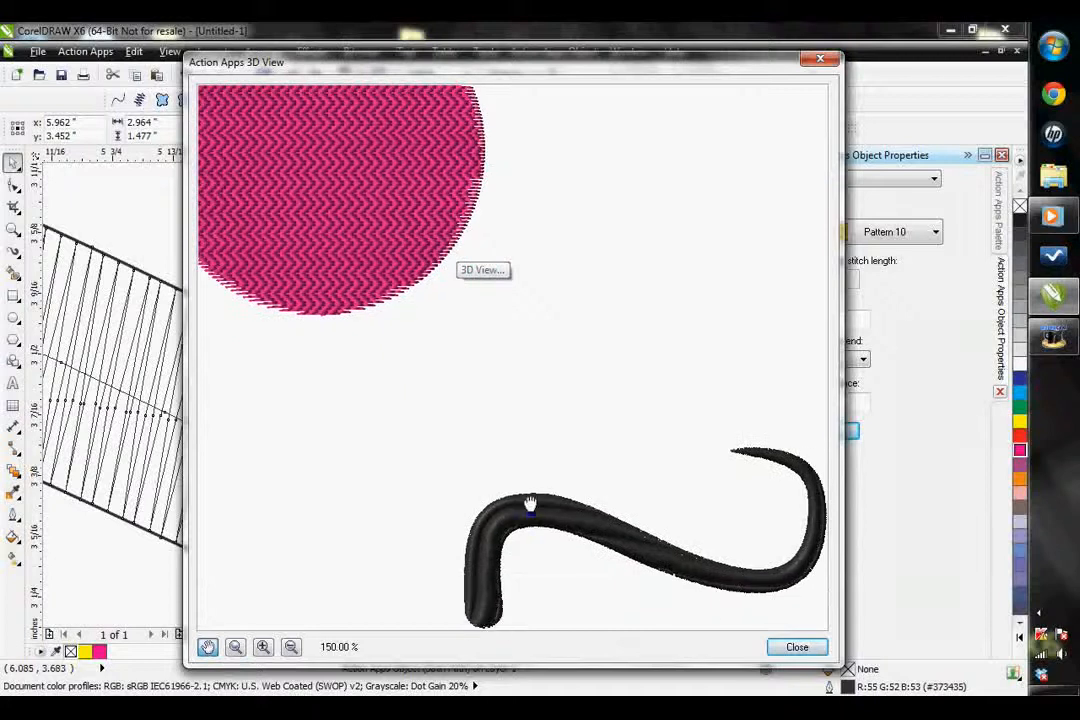
{"action": "left_click", "coordinate": [797, 647]}
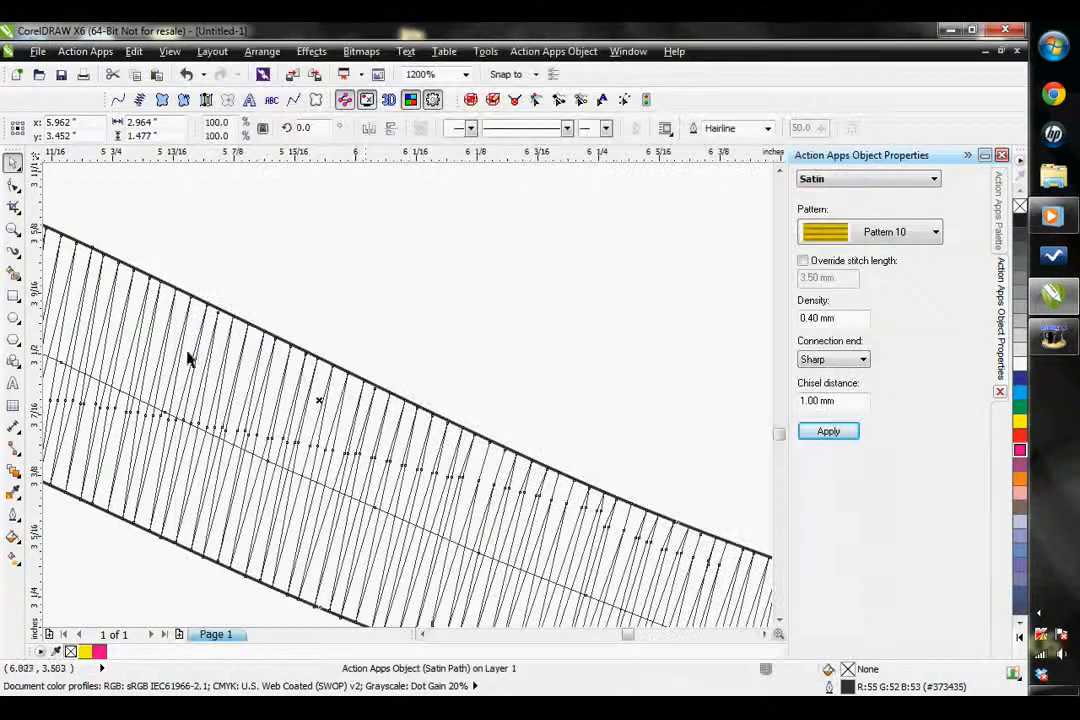
Change the black curve's stitch pattern from Pattern 10 to Satin and apply it
{"action": "left_click", "coordinate": [900, 240]}
{"action": "left_click", "coordinate": [820, 424]}
{"action": "left_click", "coordinate": [830, 432]}
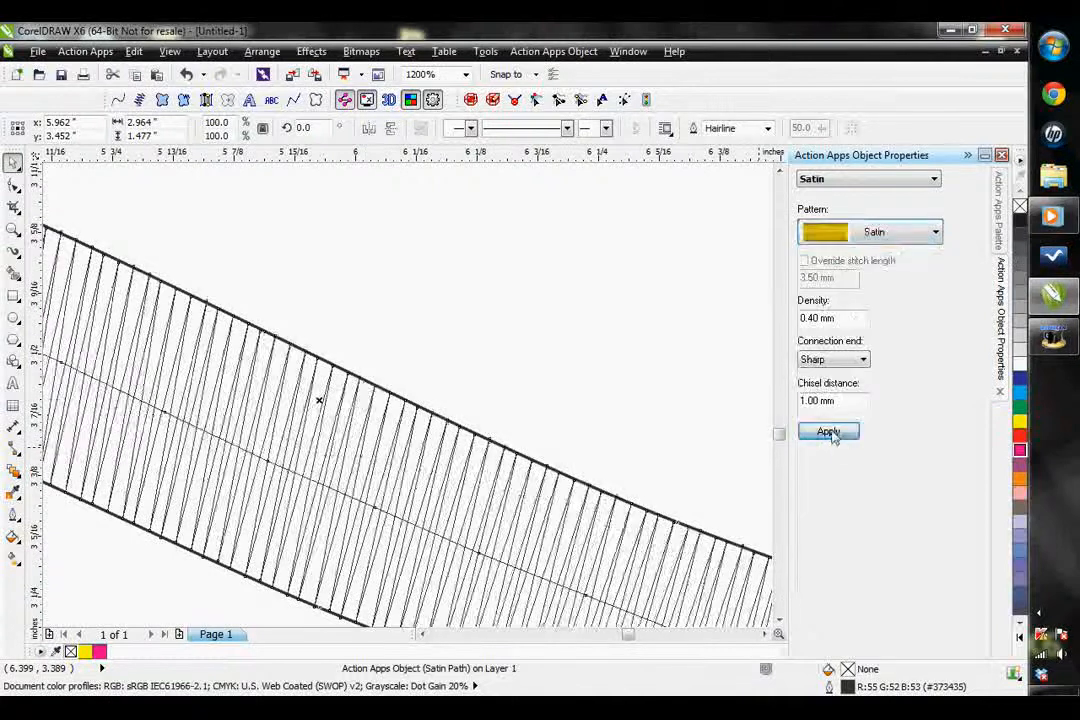
View the Satin-pattern curve in the 3D View, and change the satin path's stitch pattern to Pattern 10
{"action": "left_click", "coordinate": [389, 101]}
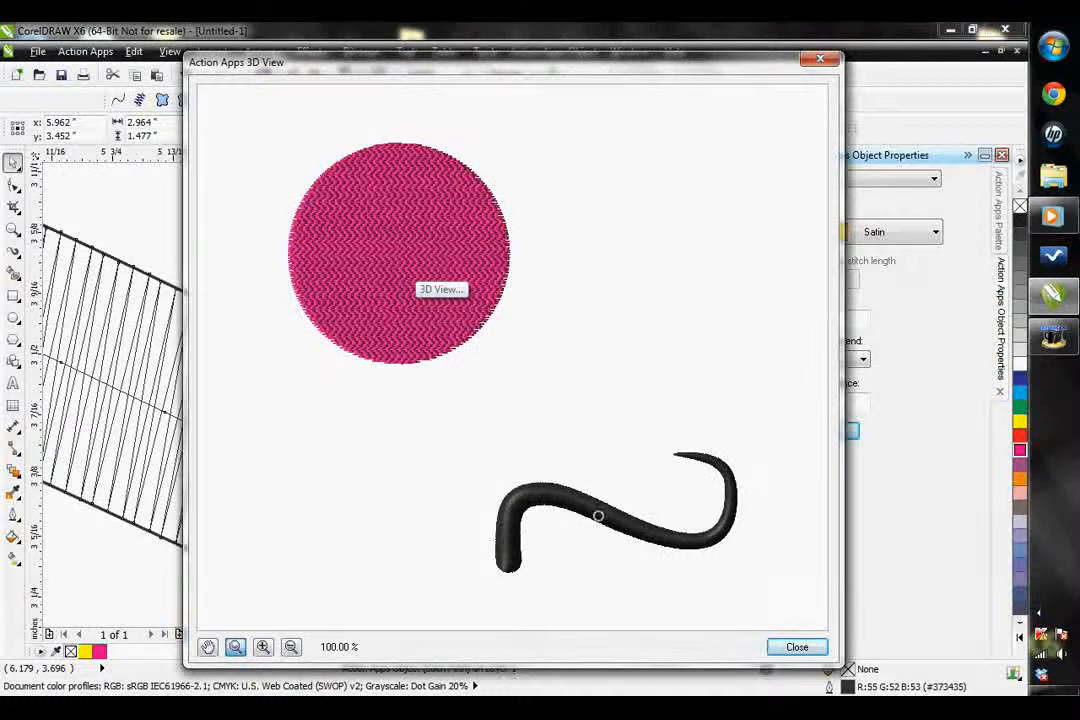
{"action": "left_click", "coordinate": [797, 648]}
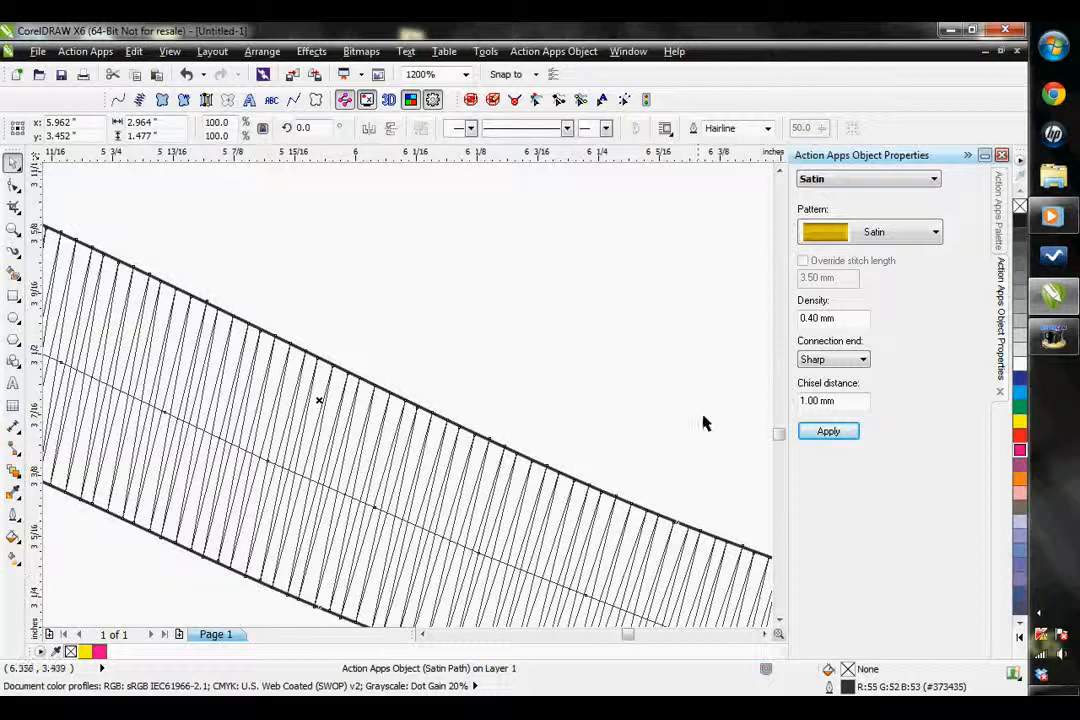
{"action": "left_click", "coordinate": [900, 232]}
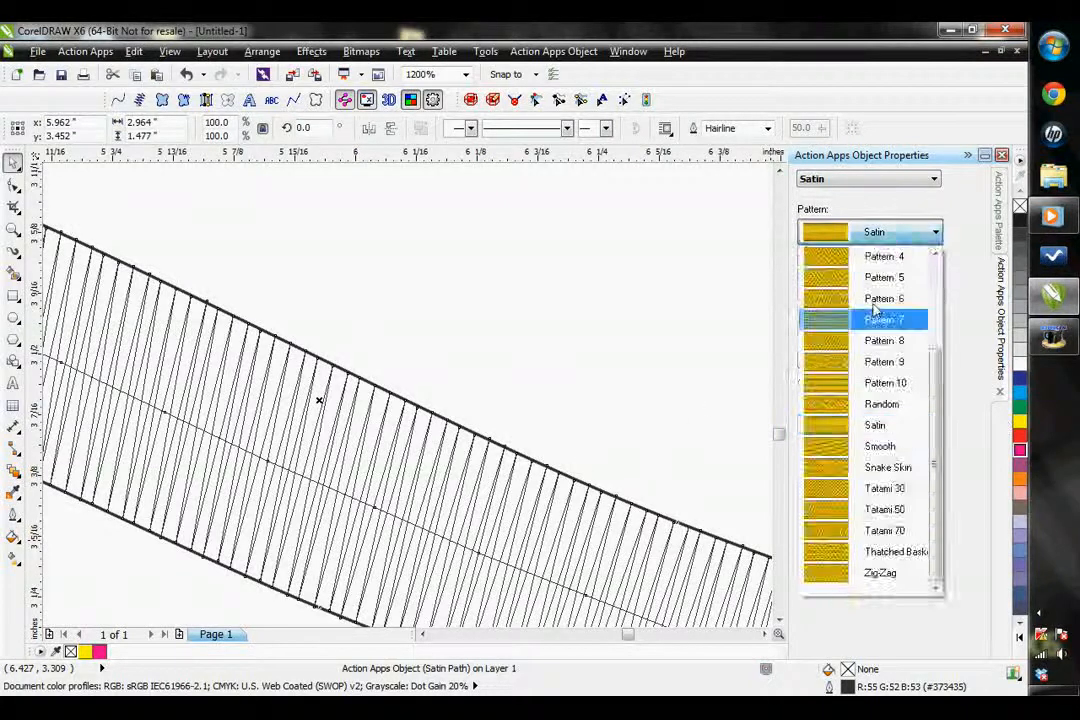
{"action": "left_click", "coordinate": [860, 381]}
{"action": "left_click", "coordinate": [838, 432]}
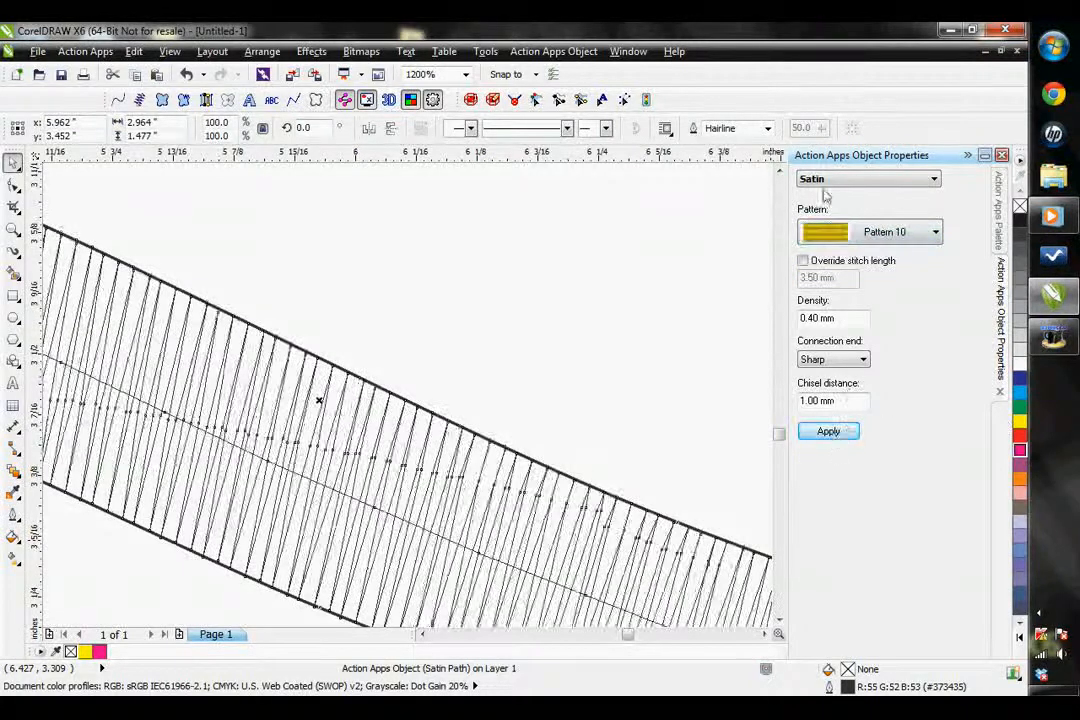
Override the satin path's stitch length with 2.00 mm, set its density to 0.70 mm, and apply the changes
{"action": "left_click", "coordinate": [803, 262]}
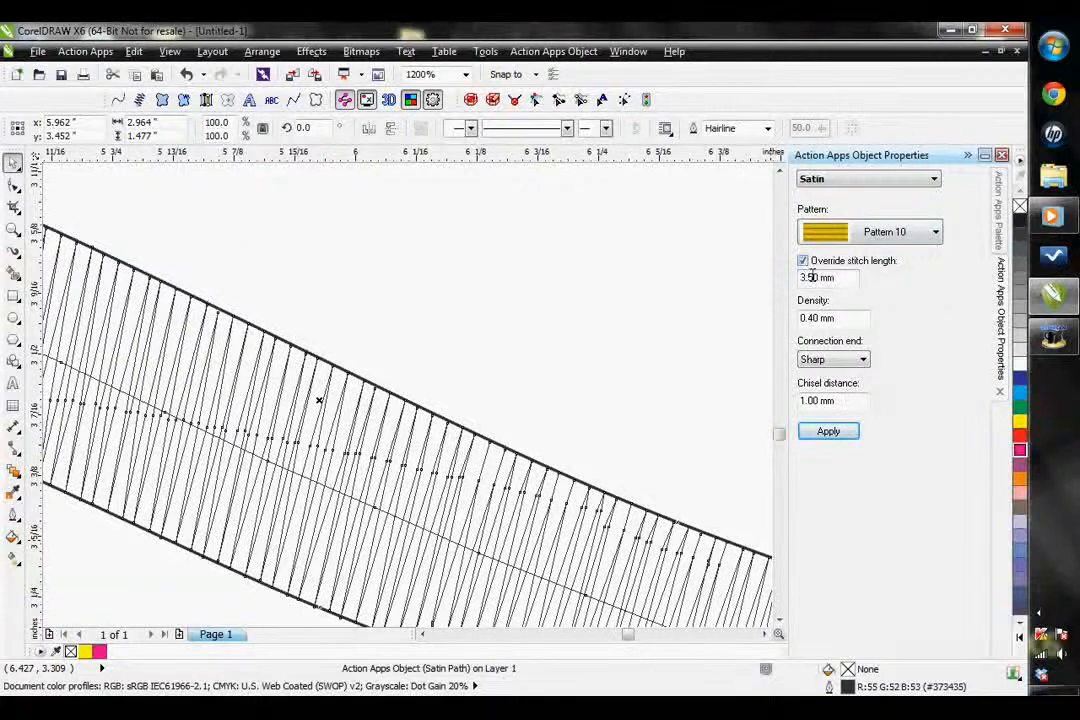
{"action": "left_click_drag", "start_coordinate": [812, 277], "coordinate": [762, 274]}
{"action": "type", "text": "2.0"}
{"action": "key", "text": "Return"}
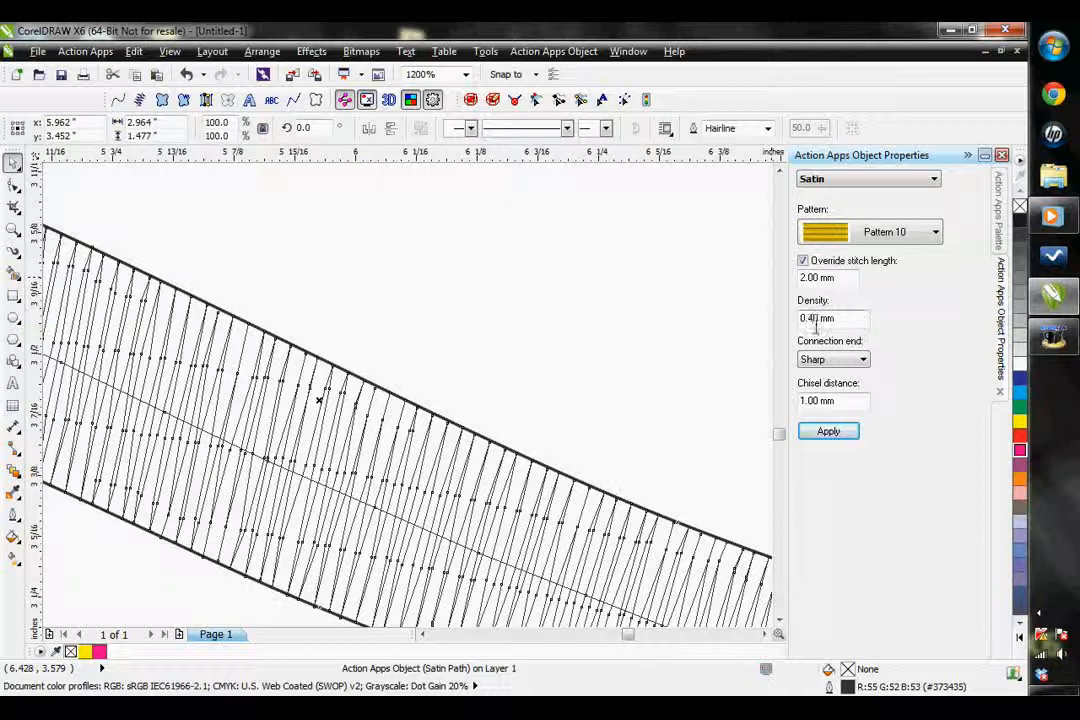
{"action": "left_click", "coordinate": [828, 431]}
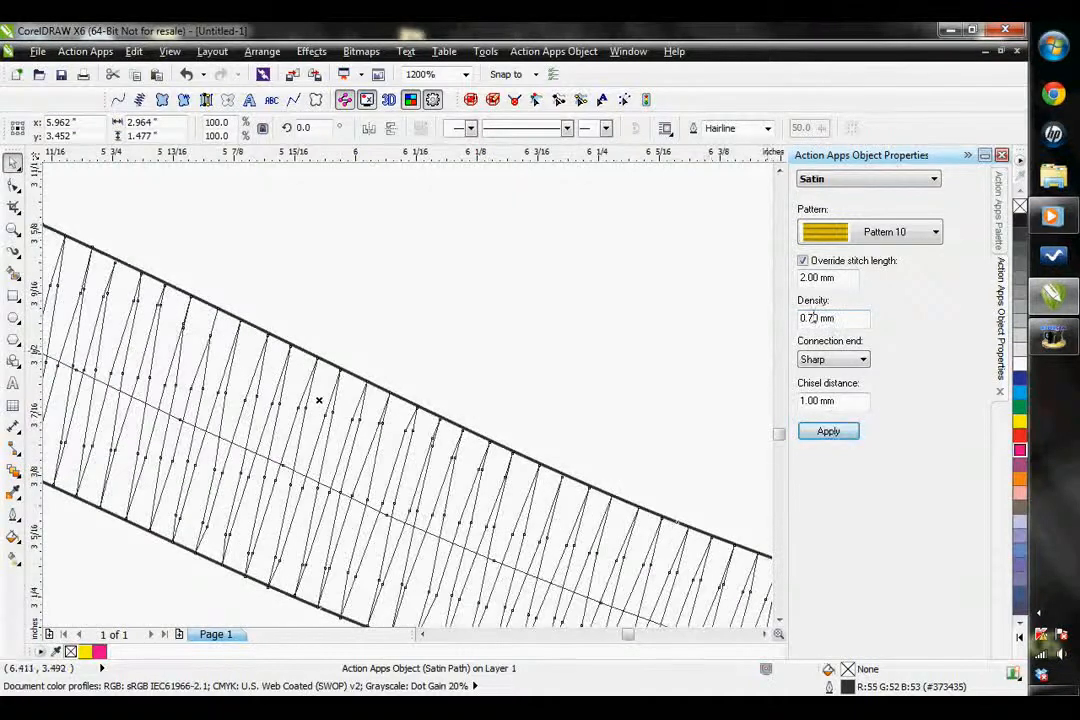
Apply a density of 0.20 mm to the satin path, and reduce its override stitch length to 0.70 mm
{"action": "left_click_drag", "start_coordinate": [813, 317], "coordinate": [801, 318]}
{"action": "type", "text": "0.2"}
{"action": "left_click", "coordinate": [840, 432]}
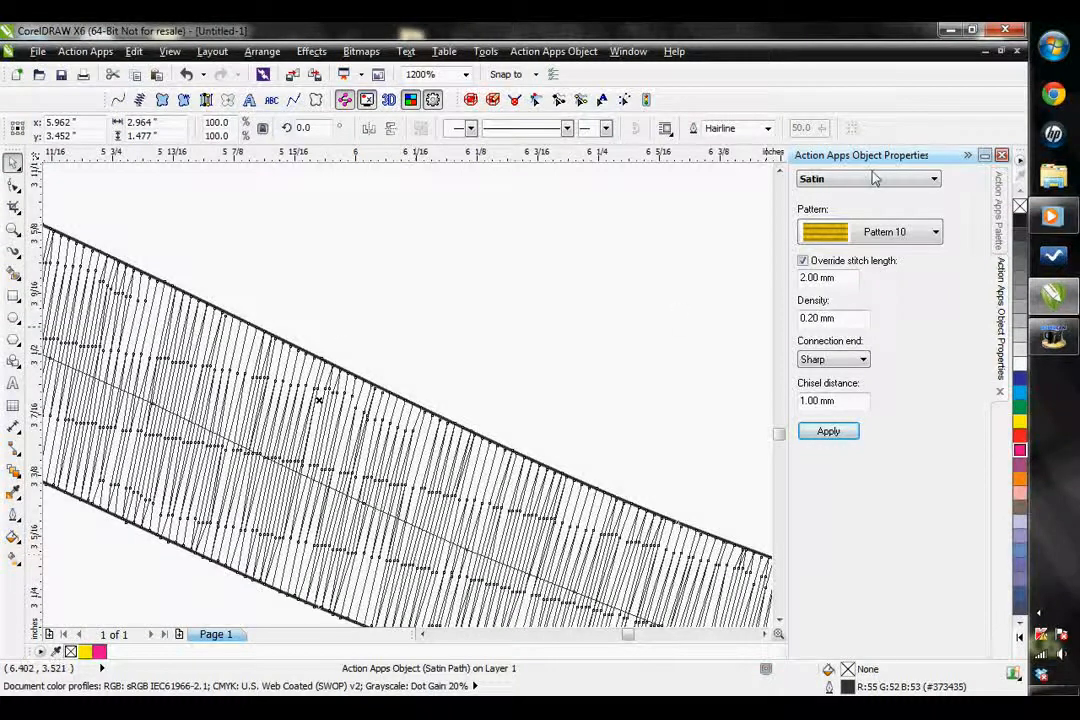
{"action": "left_click_drag", "start_coordinate": [836, 281], "coordinate": [752, 291]}
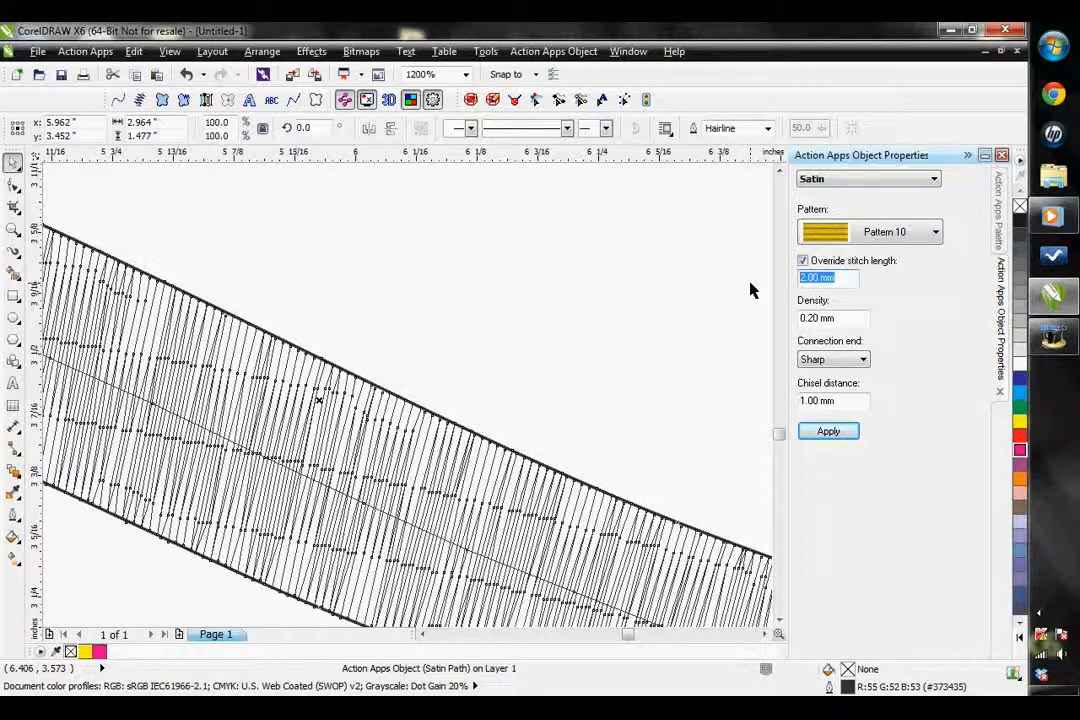
{"action": "type", "text": ".7"}
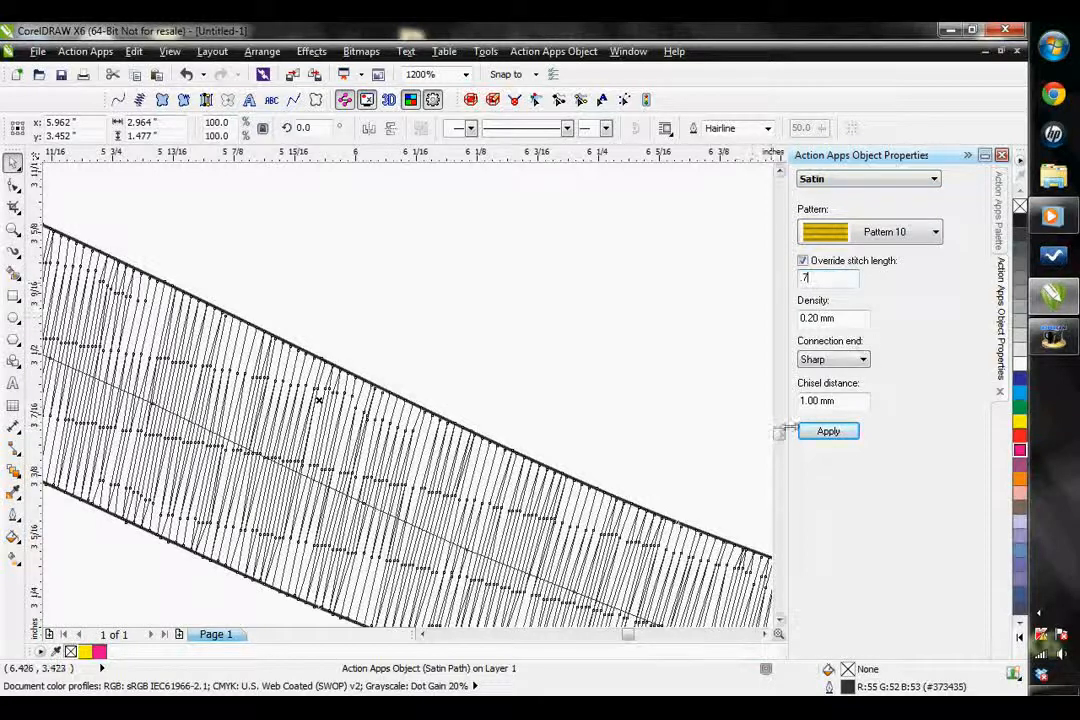
{"action": "left_click", "coordinate": [828, 431]}
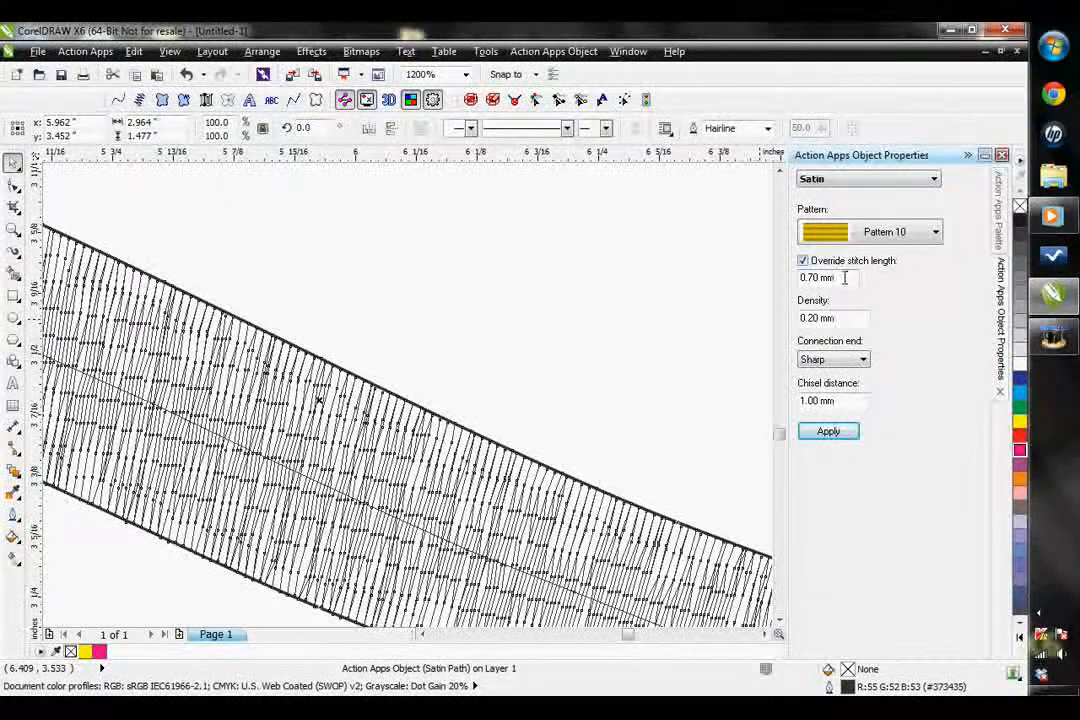
Set the satin path's override stitch length to 3.50 mm and its density to 0.70 mm, applying each value
{"action": "left_click_drag", "start_coordinate": [844, 279], "coordinate": [798, 278]}
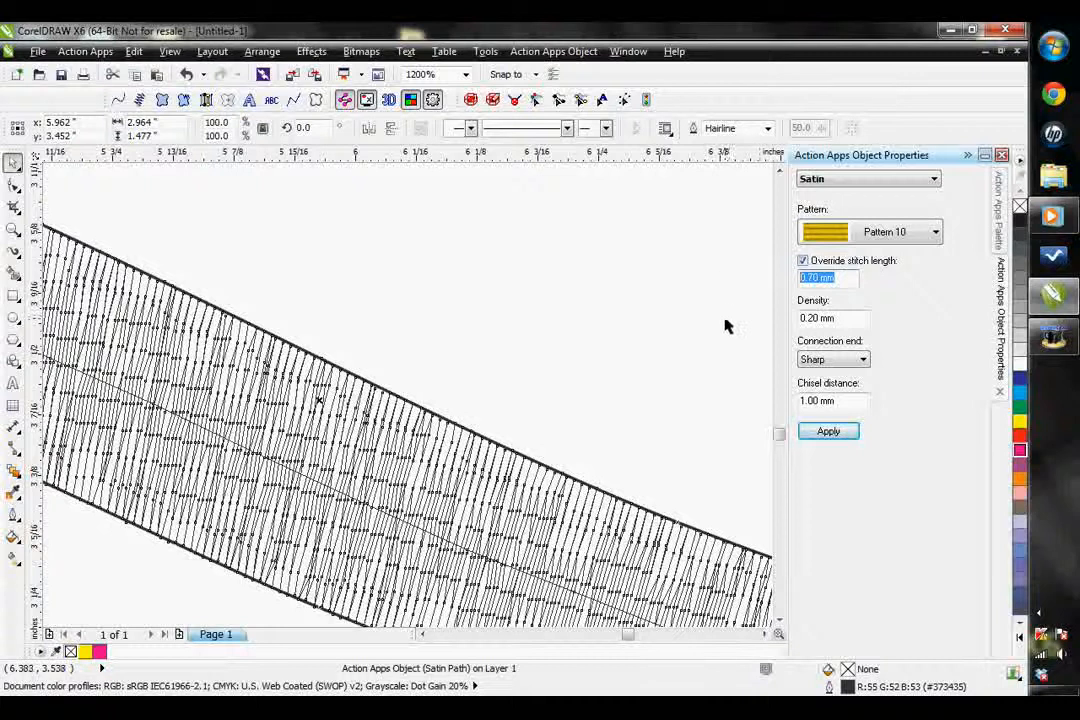
{"action": "type", "text": "3.5"}
{"action": "left_click", "coordinate": [826, 432]}
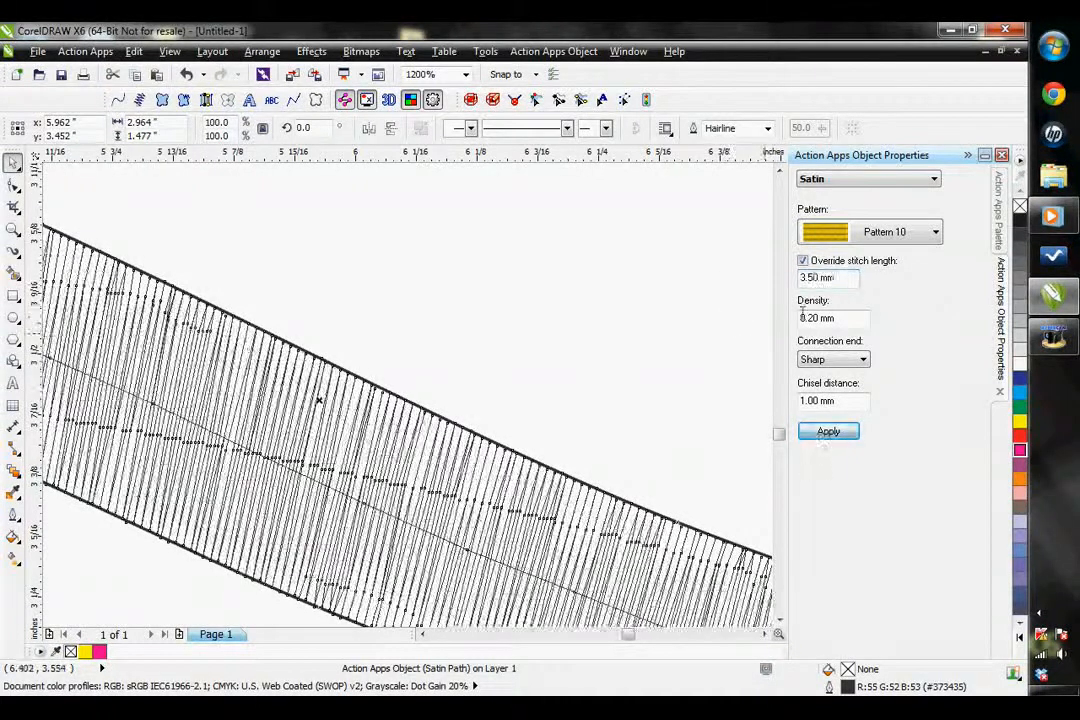
{"action": "left_click_drag", "start_coordinate": [835, 318], "coordinate": [718, 320]}
{"action": "type", "text": "."}
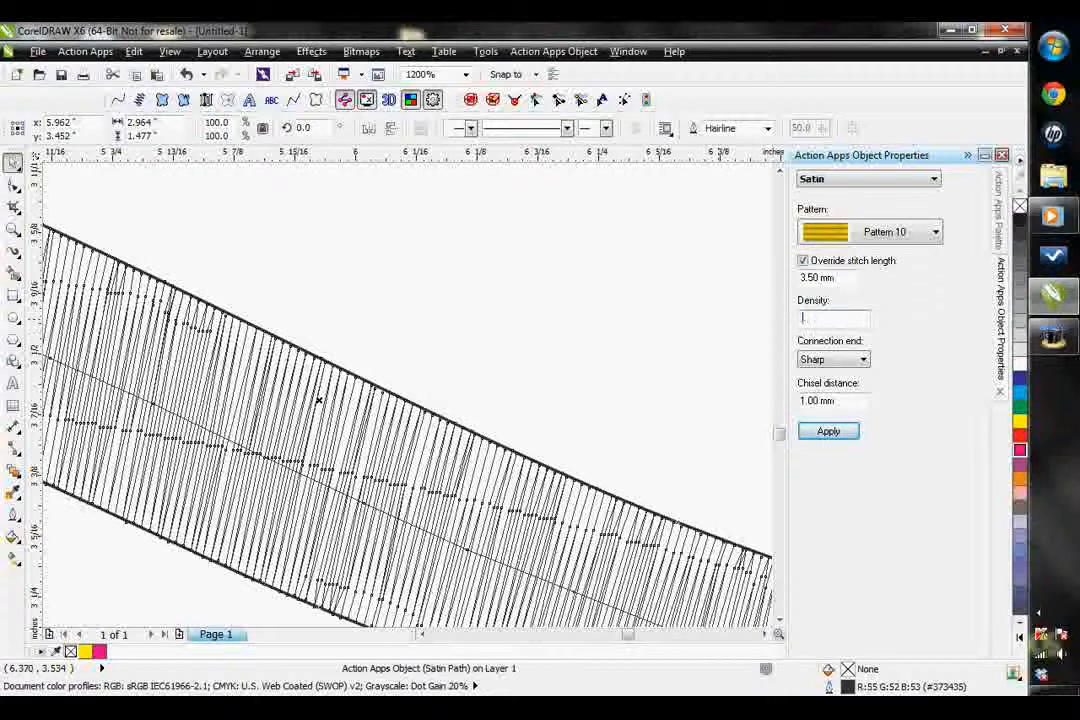
{"action": "type", "text": "7"}
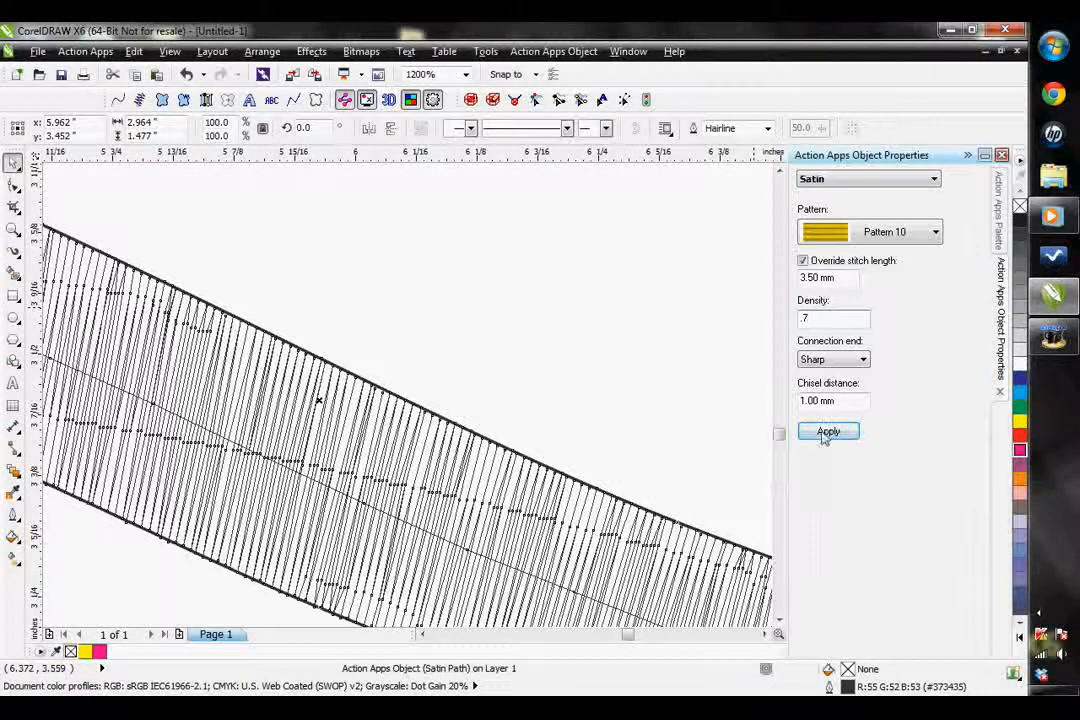
{"action": "left_click", "coordinate": [826, 433]}
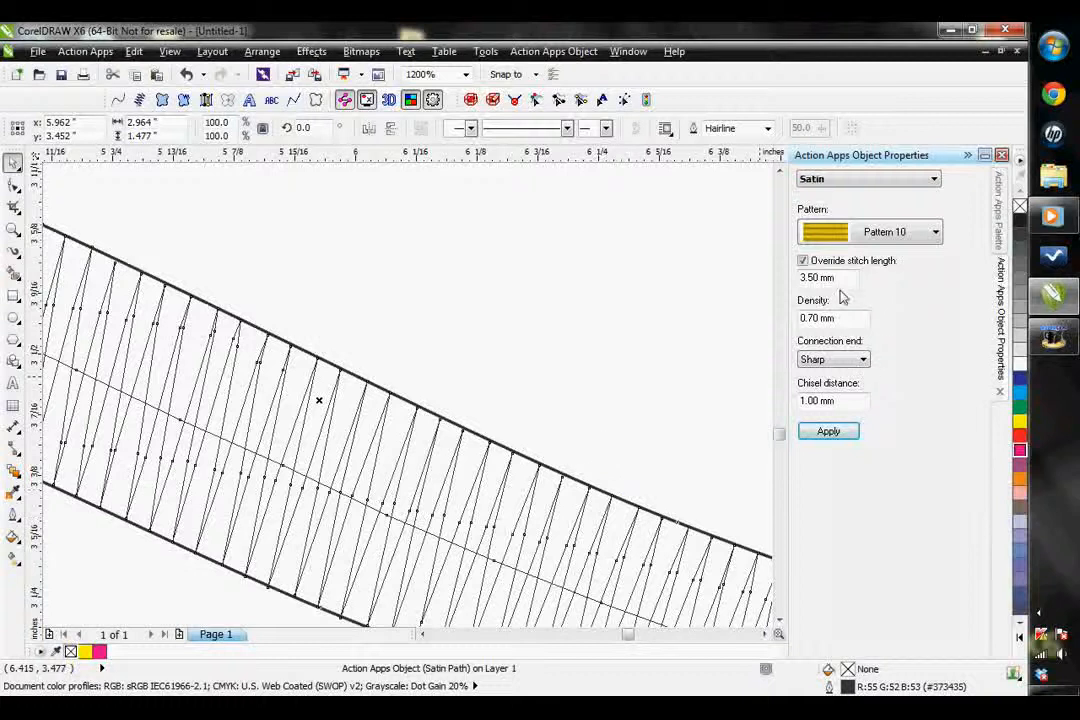
Apply the Square connection end to the satin path, and change it to Chiseled to compare the stitch ends
{"action": "left_click", "coordinate": [838, 362]}
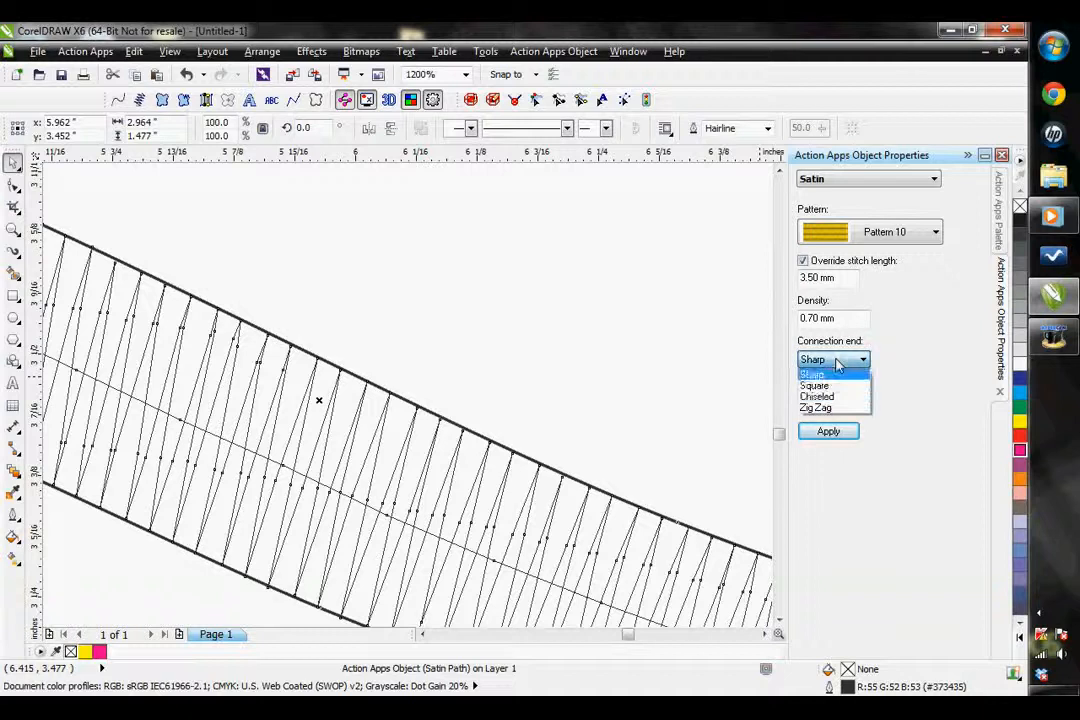
{"action": "left_click", "coordinate": [824, 388]}
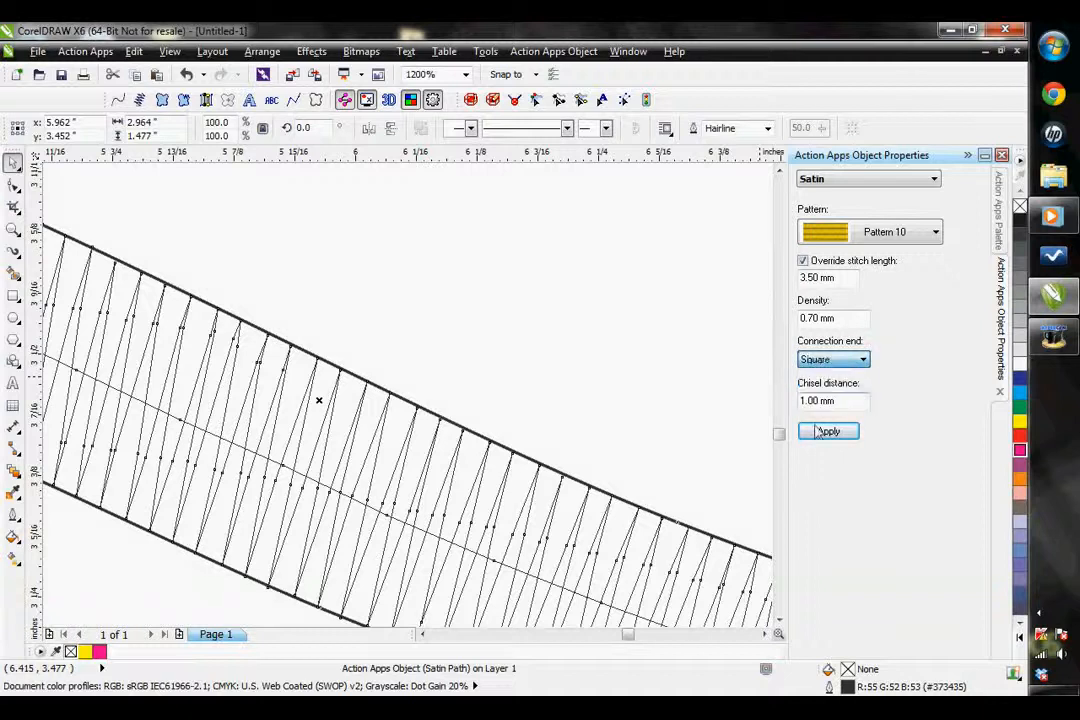
{"action": "left_click", "coordinate": [824, 433]}
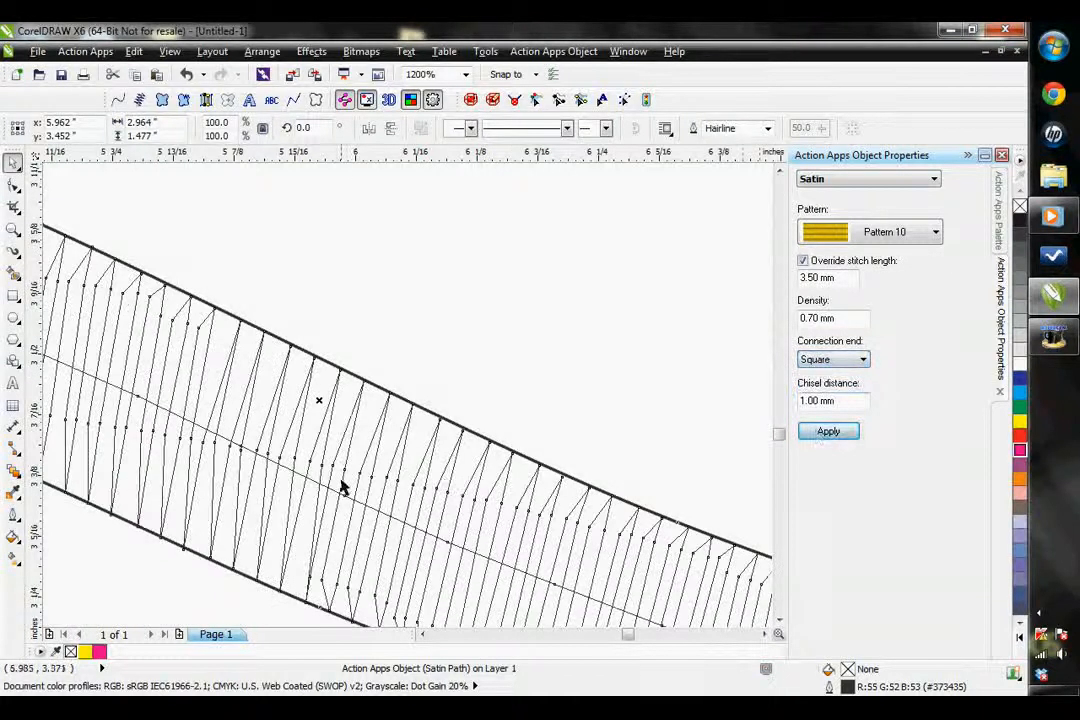
{"action": "left_click", "coordinate": [834, 359]}
{"action": "left_click", "coordinate": [824, 394]}
{"action": "left_click", "coordinate": [827, 433]}
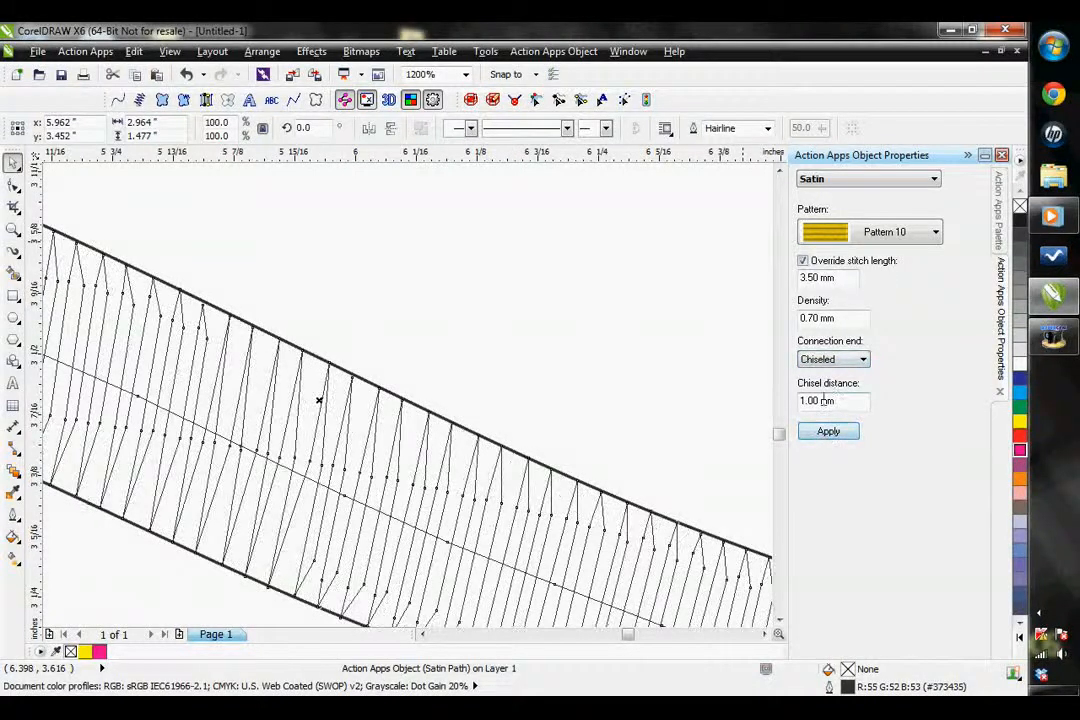
Try the Zig Zag connection end on the satin path, and switch it back to Chiseled
{"action": "left_click", "coordinate": [842, 360]}
{"action": "left_click", "coordinate": [818, 410]}
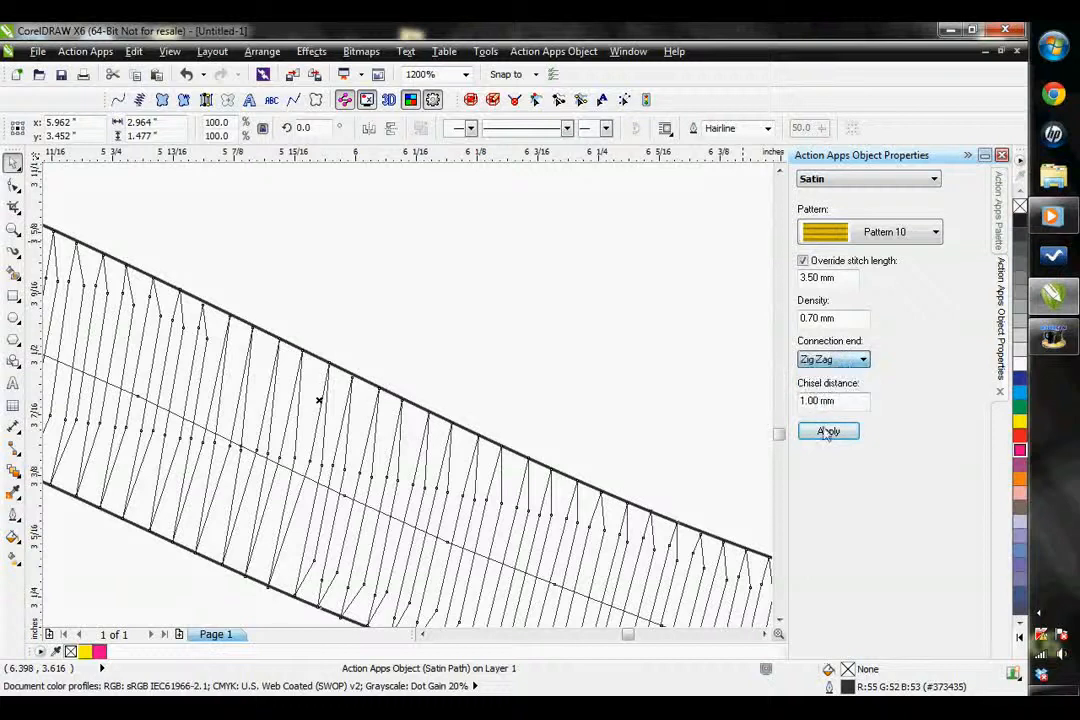
{"action": "left_click", "coordinate": [828, 431]}
{"action": "left_click", "coordinate": [836, 358]}
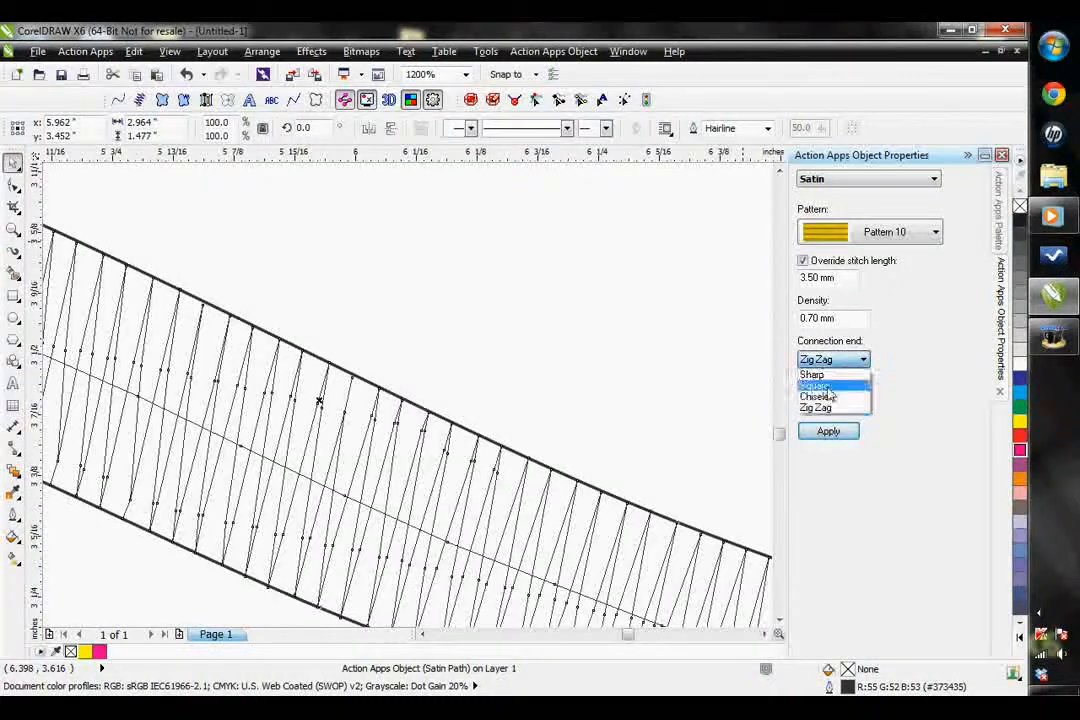
{"action": "left_click", "coordinate": [818, 393]}
{"action": "left_click", "coordinate": [828, 432]}
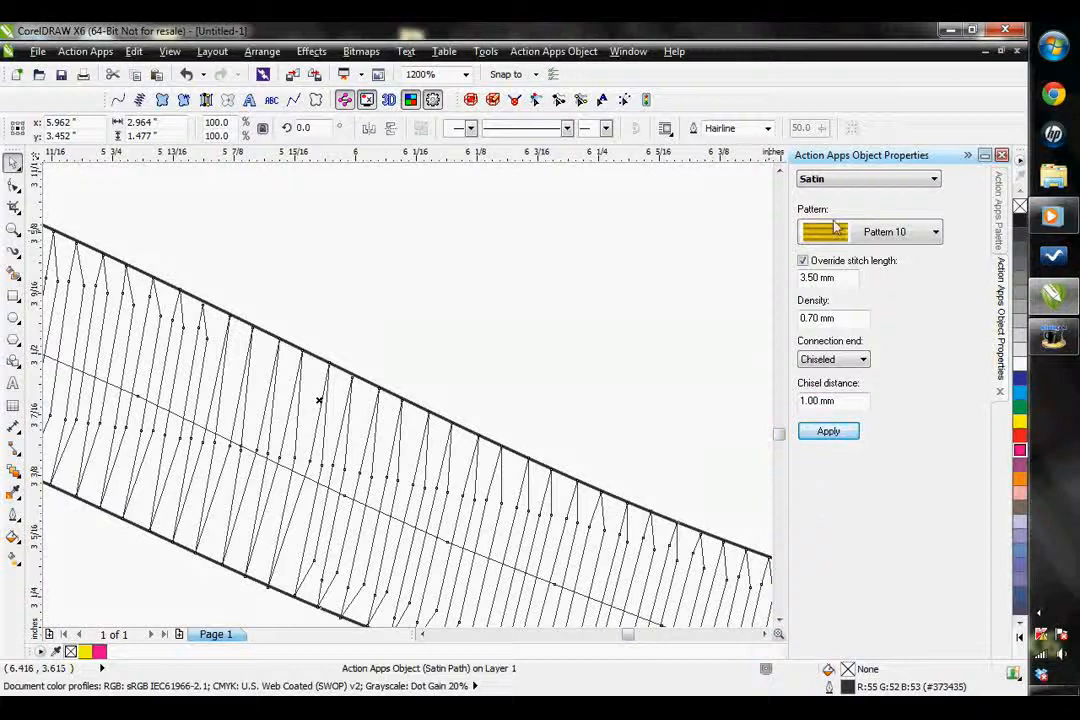
{"action": "left_click", "coordinate": [853, 180]}
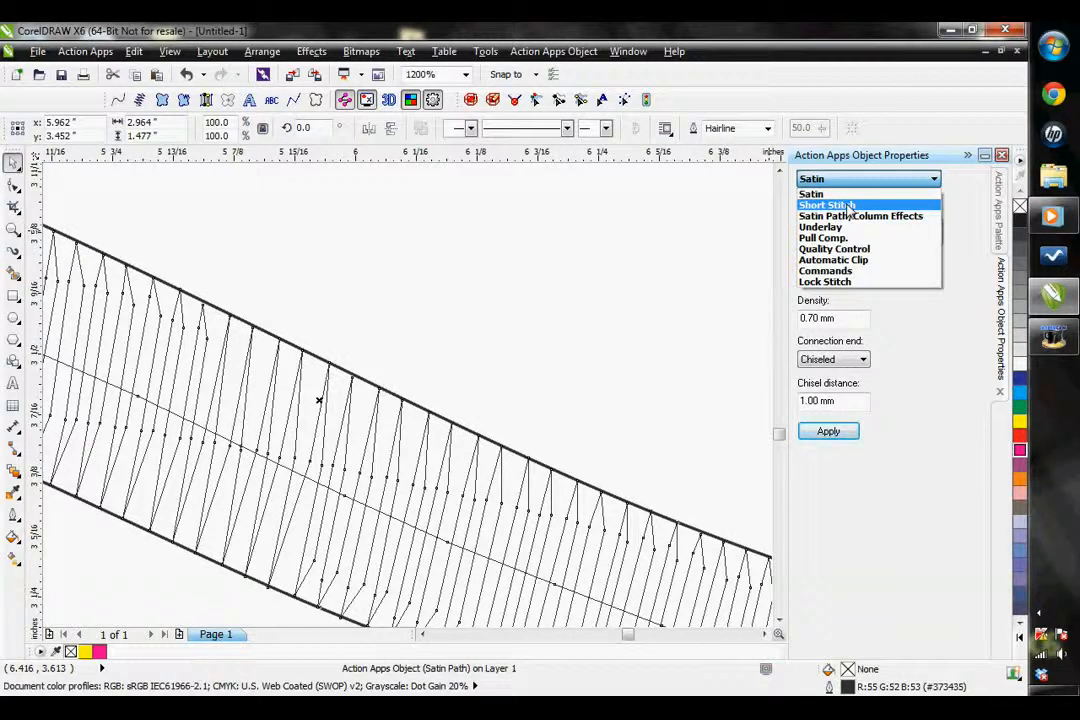
{"action": "left_click", "coordinate": [848, 206]}
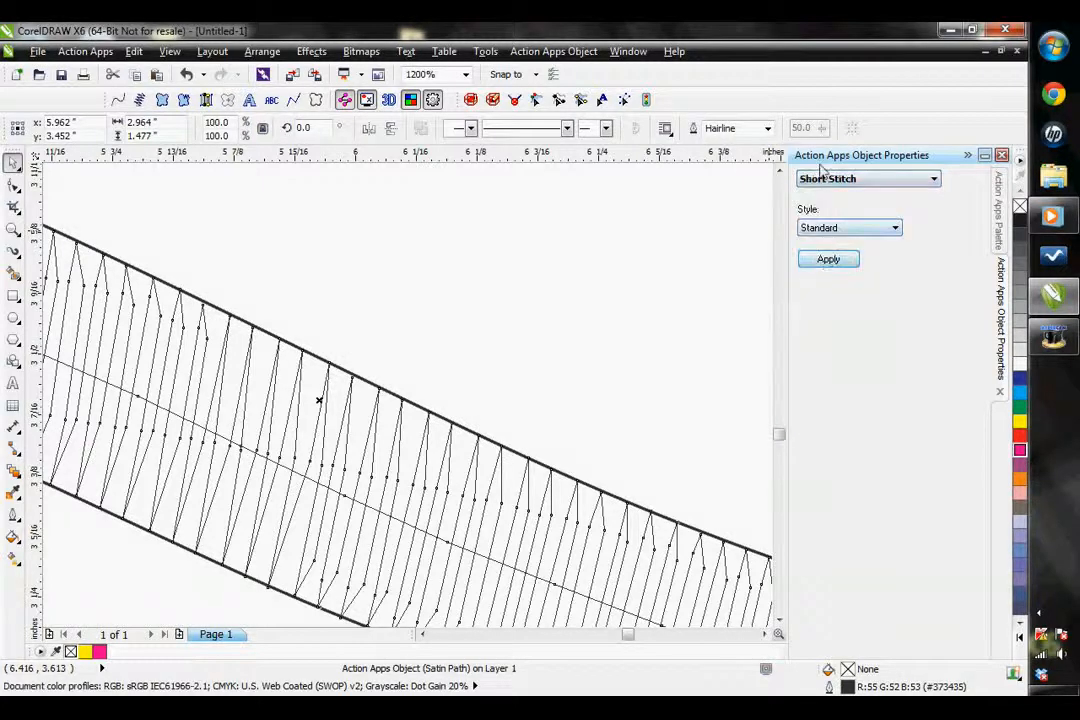
{"action": "left_click", "coordinate": [822, 178]}
{"action": "left_click", "coordinate": [838, 190]}
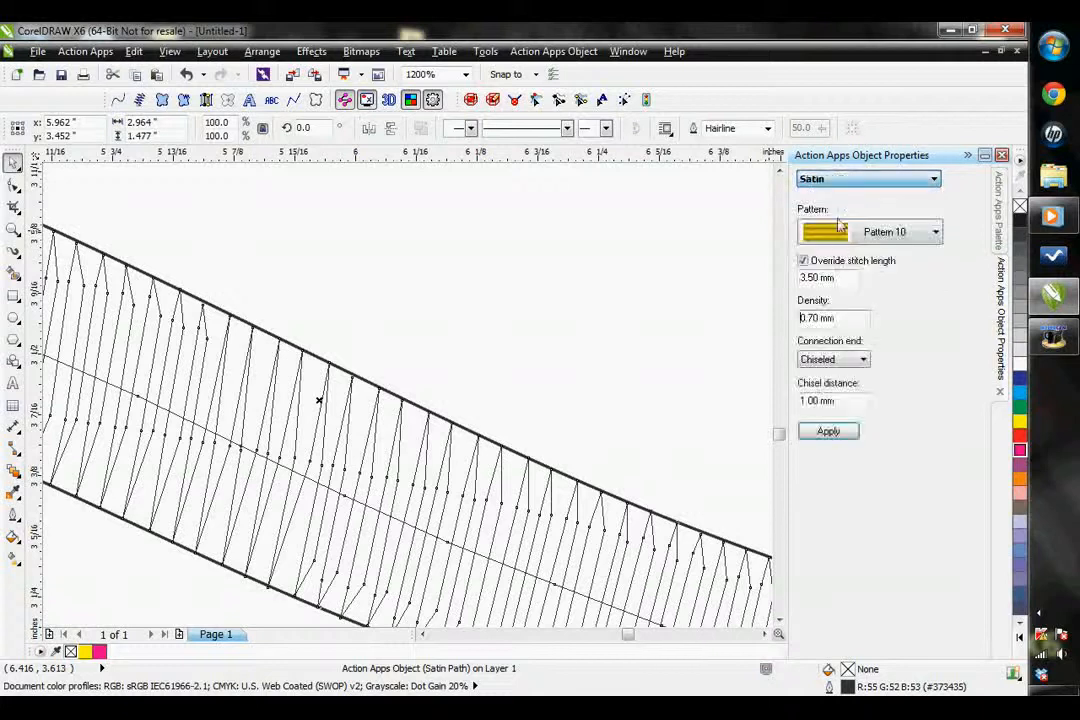
Change the satin path's stitch pattern to Satin and apply it
{"action": "left_click", "coordinate": [858, 232]}
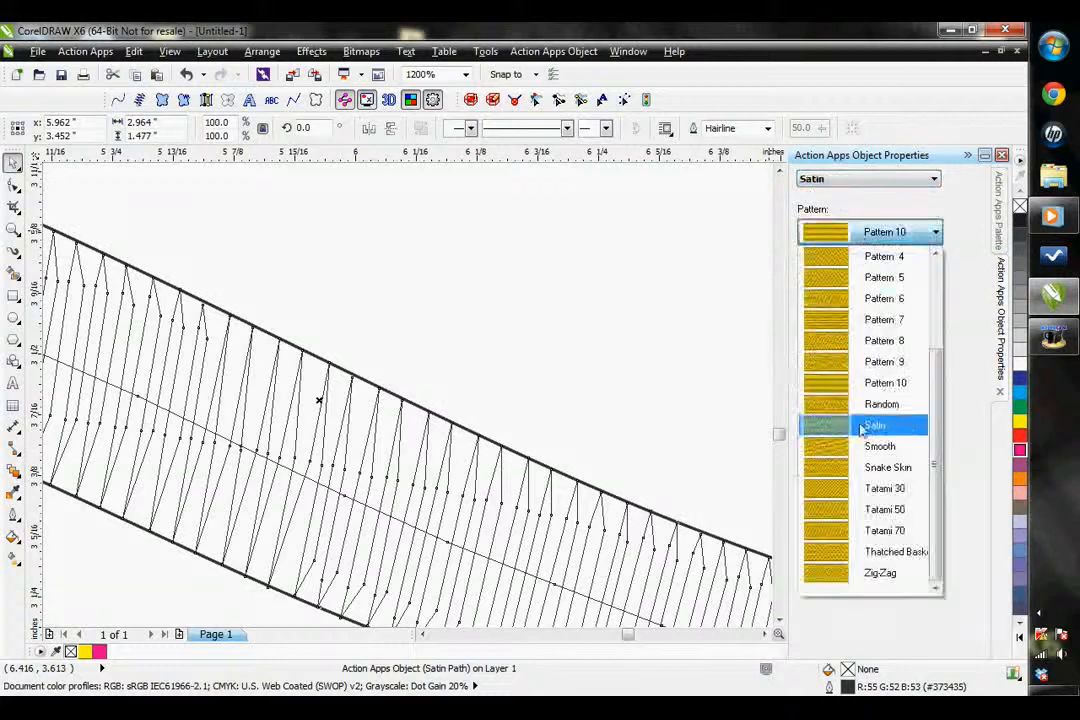
{"action": "left_click", "coordinate": [862, 426]}
{"action": "left_click", "coordinate": [827, 431]}
Open the satin path's Short Stitch properties and examine the stitches around its tight bend
{"action": "scroll", "coordinate": [481, 310], "scroll_direction": "down", "scroll_amount": 2}
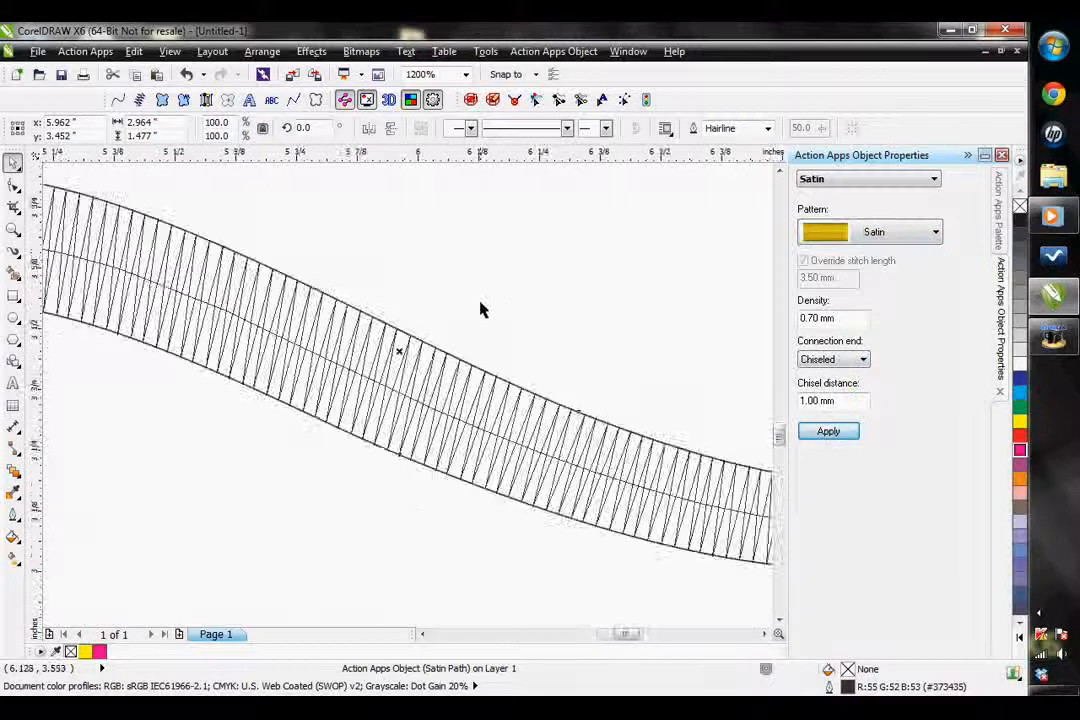
{"action": "scroll", "coordinate": [451, 313], "scroll_direction": "down", "scroll_amount": 2}
{"action": "scroll", "coordinate": [135, 362], "scroll_direction": "up", "scroll_amount": 2}
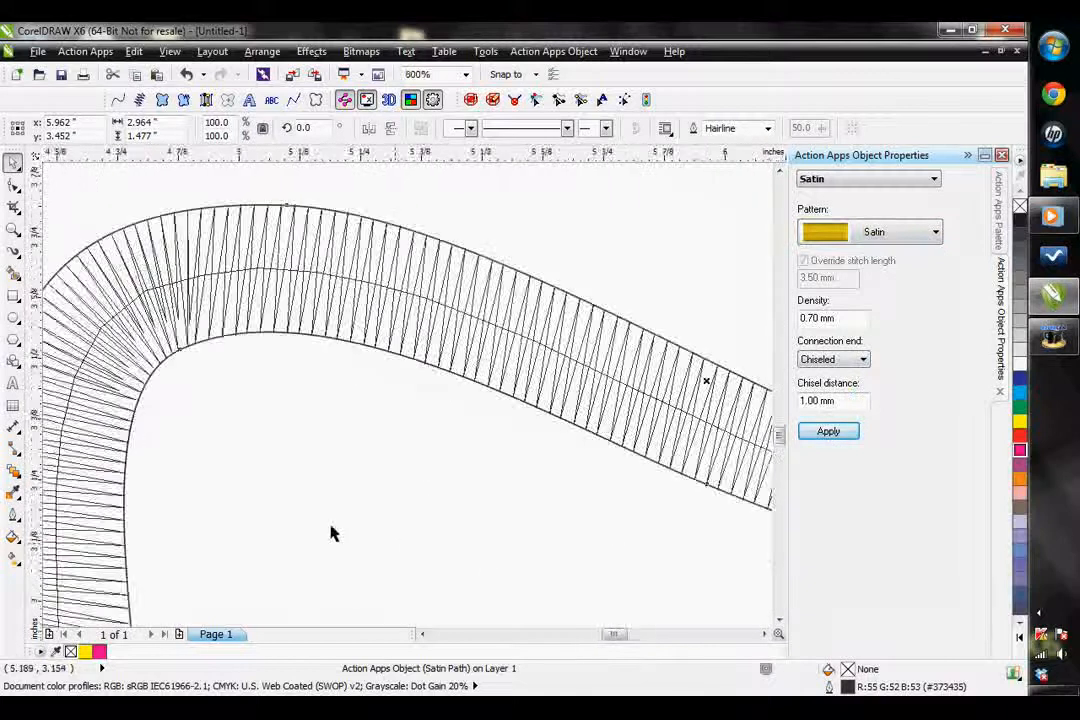
{"action": "scroll", "coordinate": [355, 538], "scroll_direction": "down", "scroll_amount": 1}
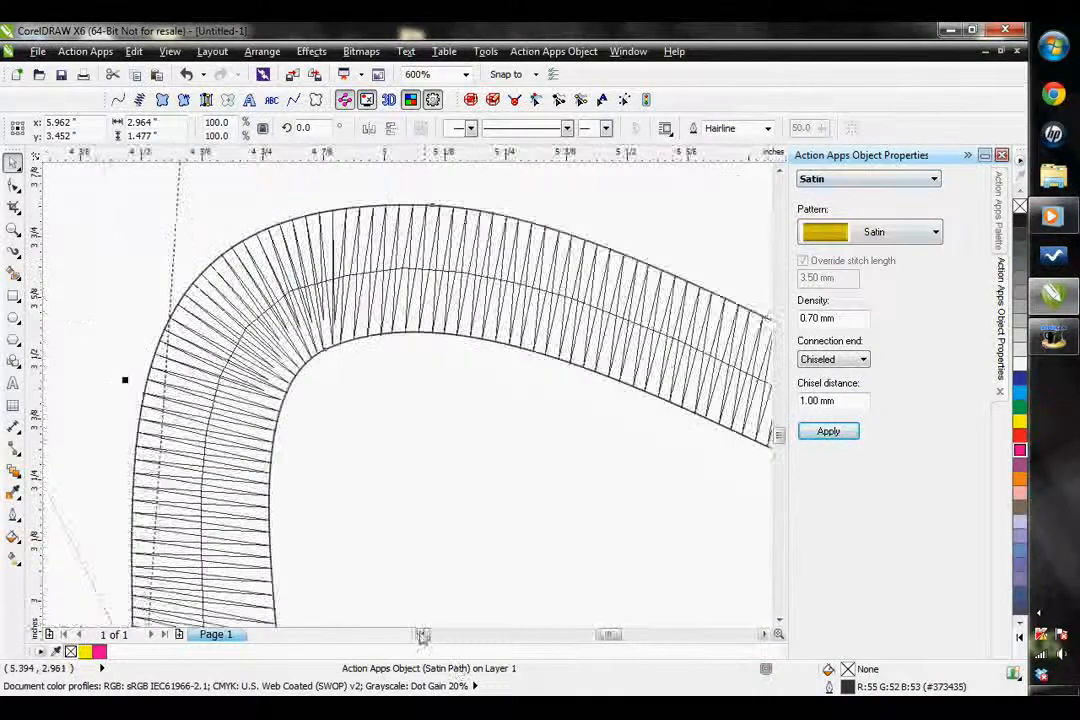
{"action": "left_click", "coordinate": [878, 239]}
{"action": "left_click", "coordinate": [858, 183]}
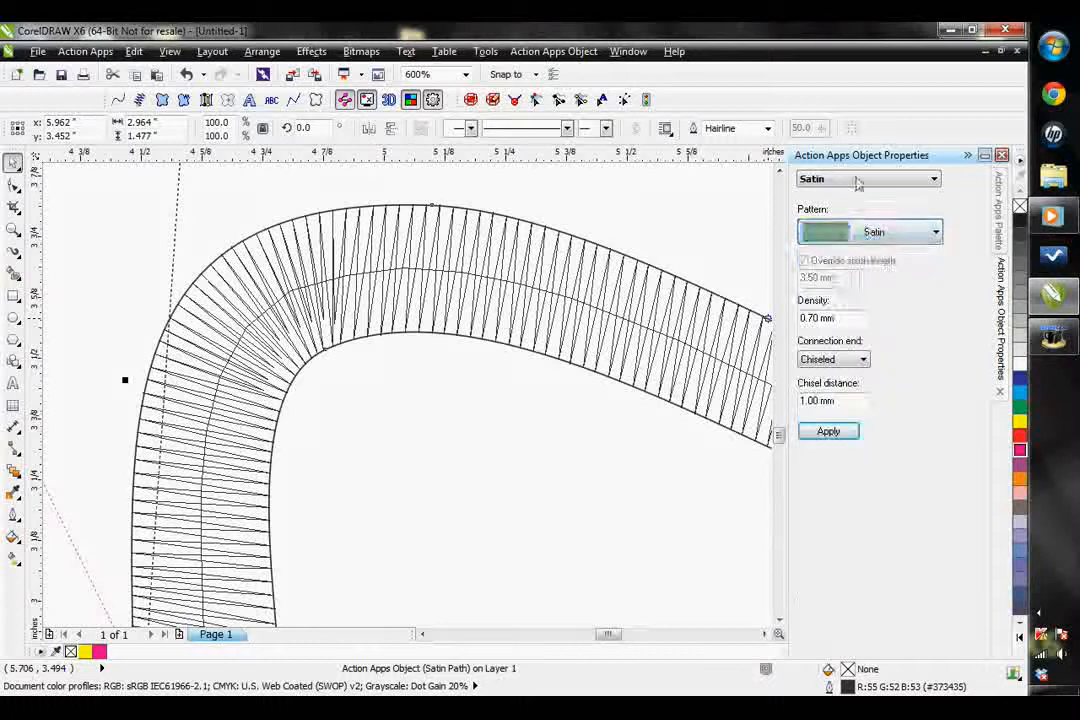
{"action": "left_click", "coordinate": [858, 183]}
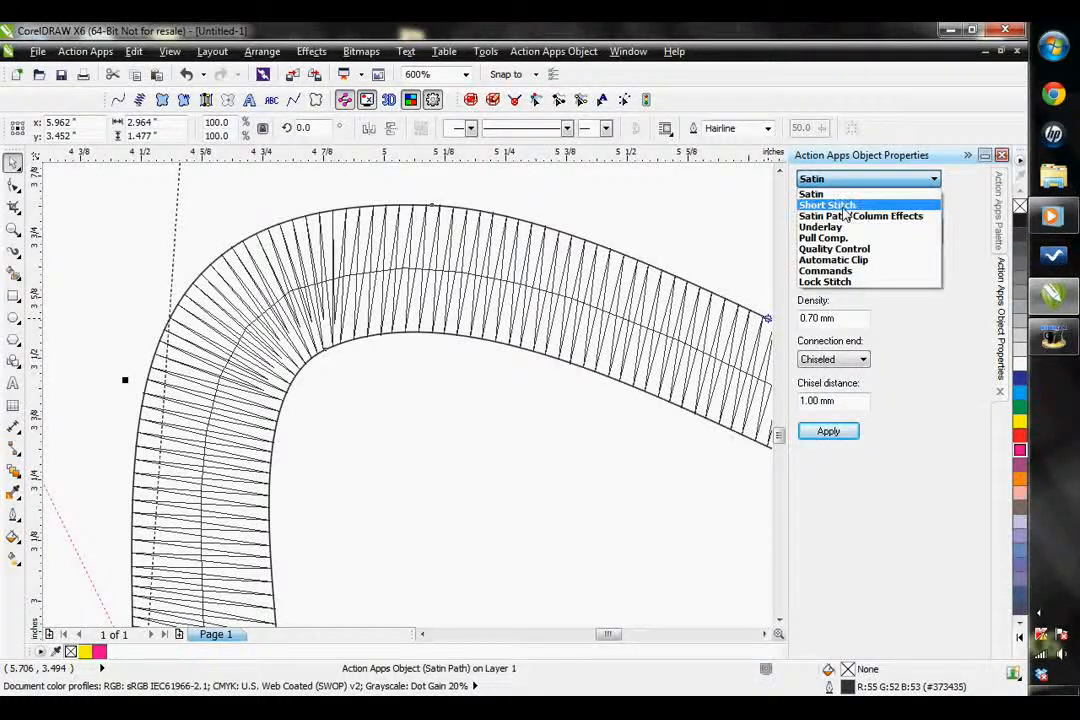
{"action": "left_click", "coordinate": [845, 207]}
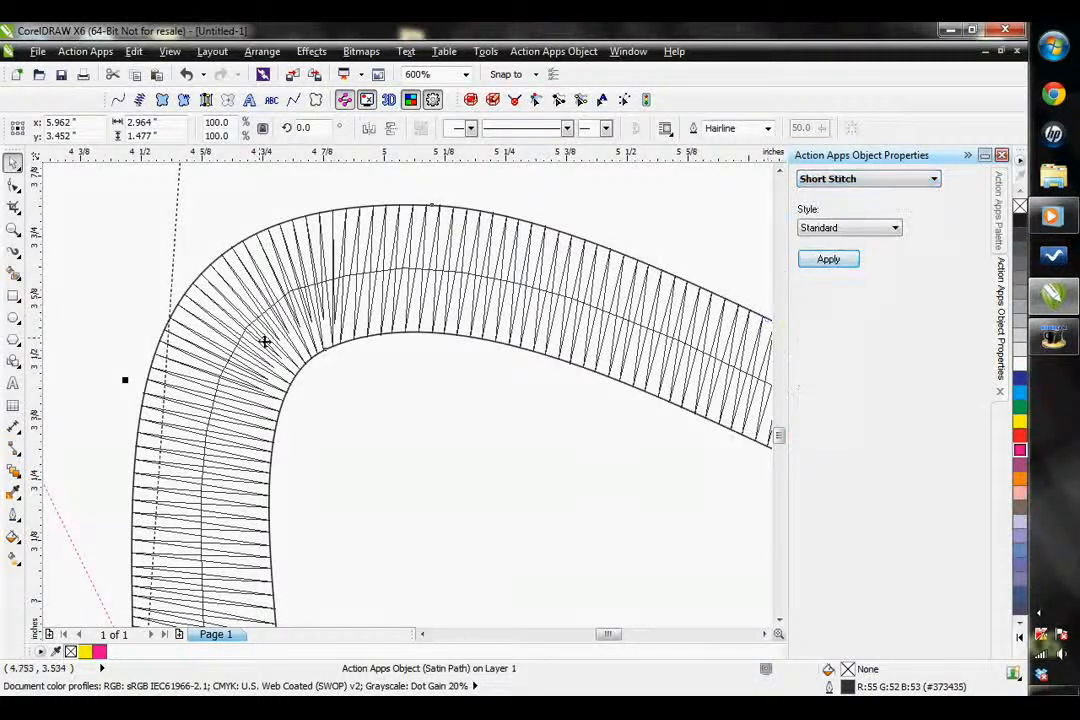
{"action": "scroll", "coordinate": [264, 342], "scroll_direction": "up", "scroll_amount": 2}
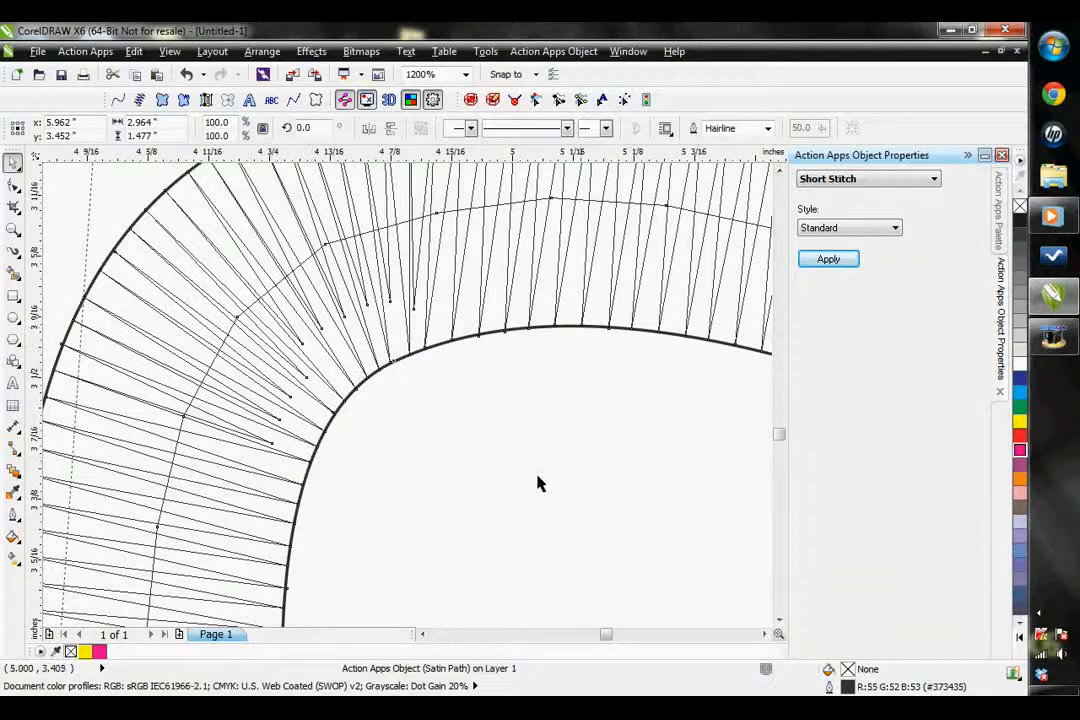
Apply the None short stitch style to the satin path, and change it to Aggressive to compare the bend
{"action": "left_click", "coordinate": [826, 231]}
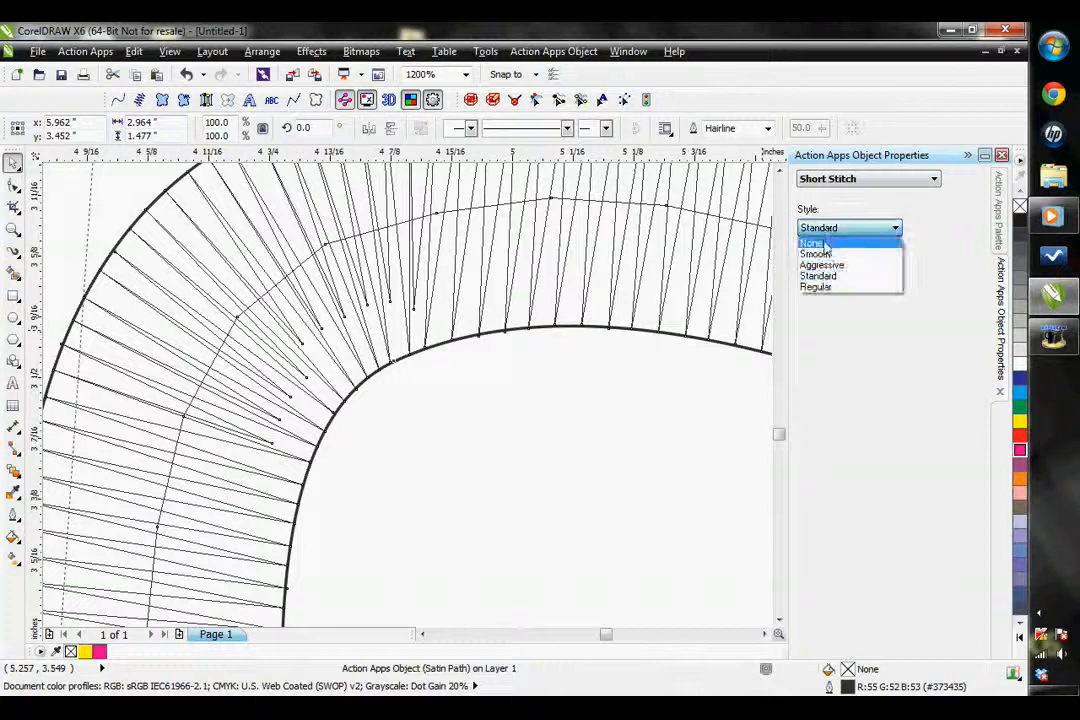
{"action": "left_click", "coordinate": [818, 241]}
{"action": "left_click", "coordinate": [826, 259]}
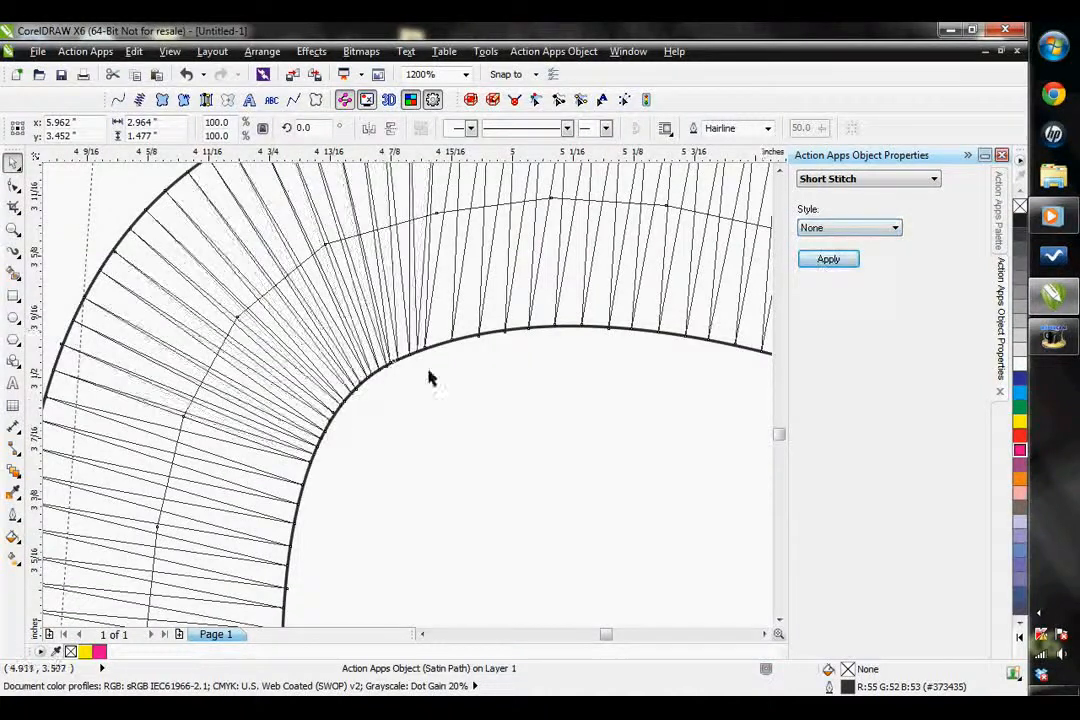
{"action": "left_click", "coordinate": [818, 229]}
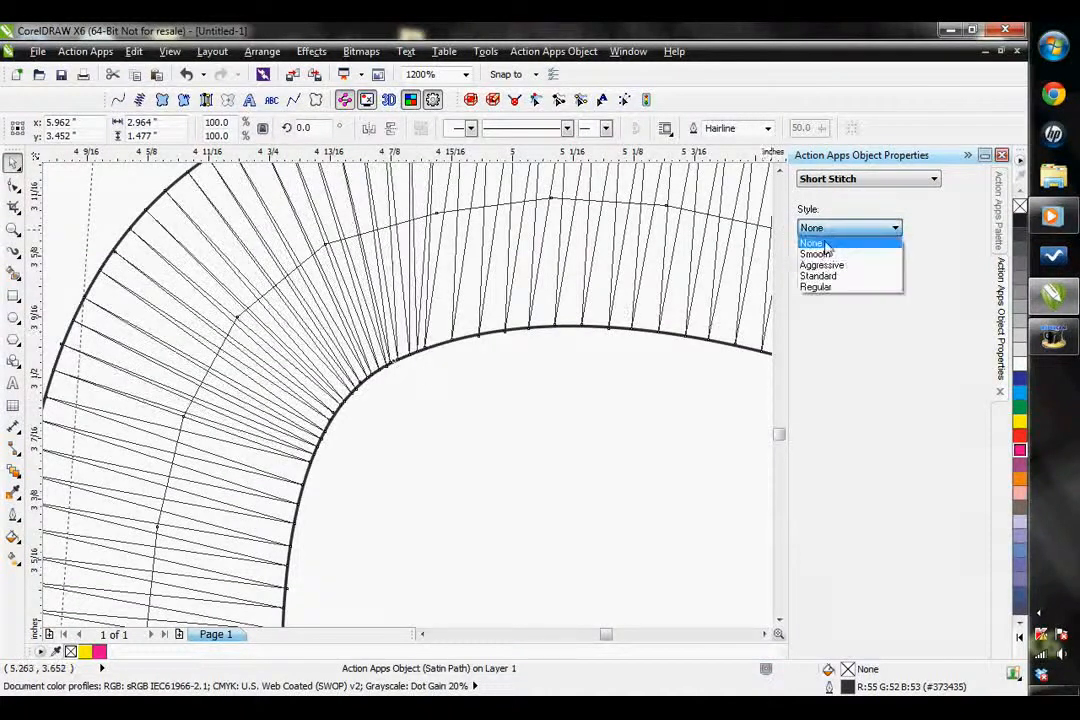
{"action": "left_click", "coordinate": [826, 265]}
{"action": "left_click", "coordinate": [830, 261]}
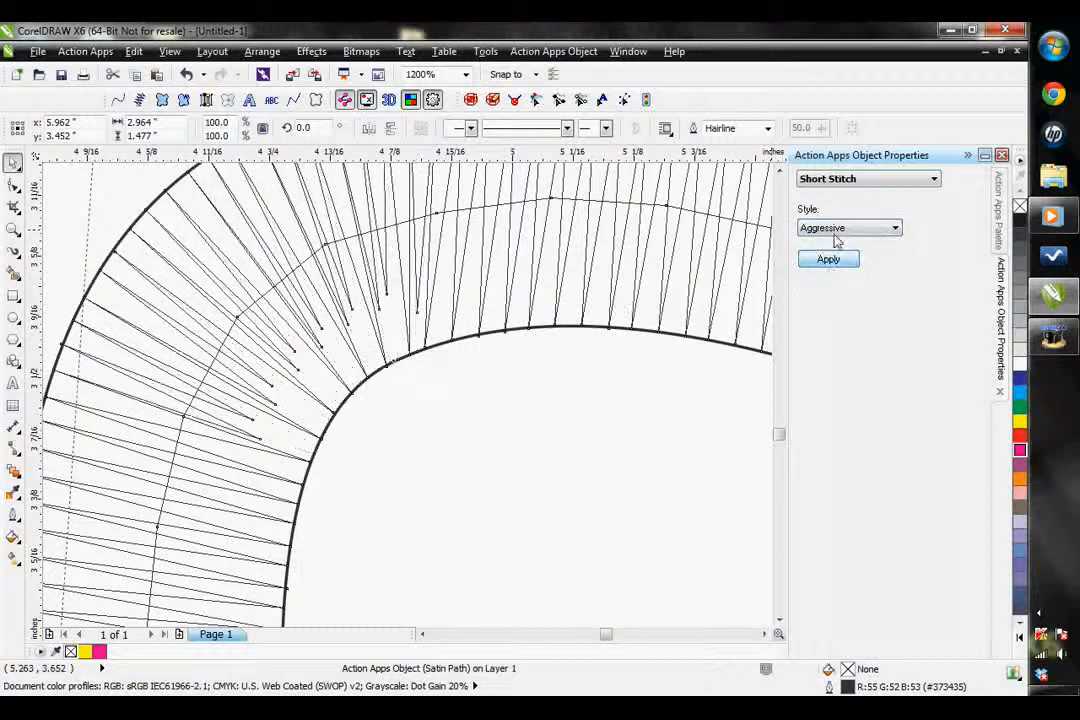
Apply the Regular short stitch style to the satin path, and switch it back to Standard
{"action": "left_click", "coordinate": [843, 229]}
{"action": "left_click", "coordinate": [832, 277]}
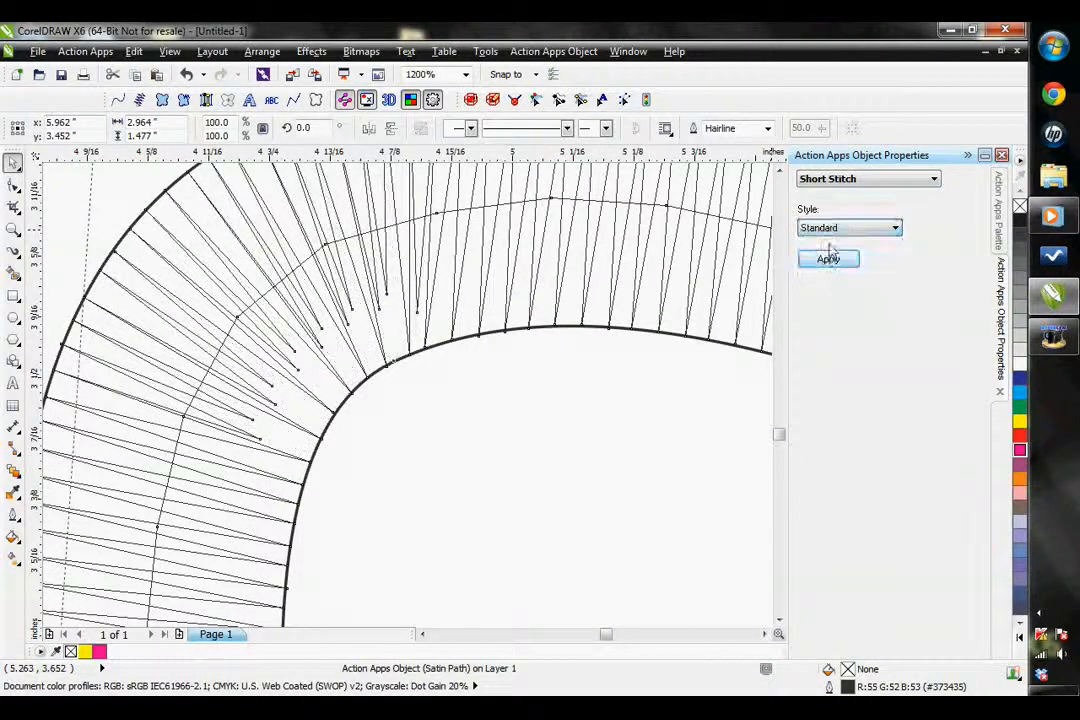
{"action": "left_click", "coordinate": [830, 229]}
{"action": "left_click", "coordinate": [826, 288]}
{"action": "left_click", "coordinate": [828, 259]}
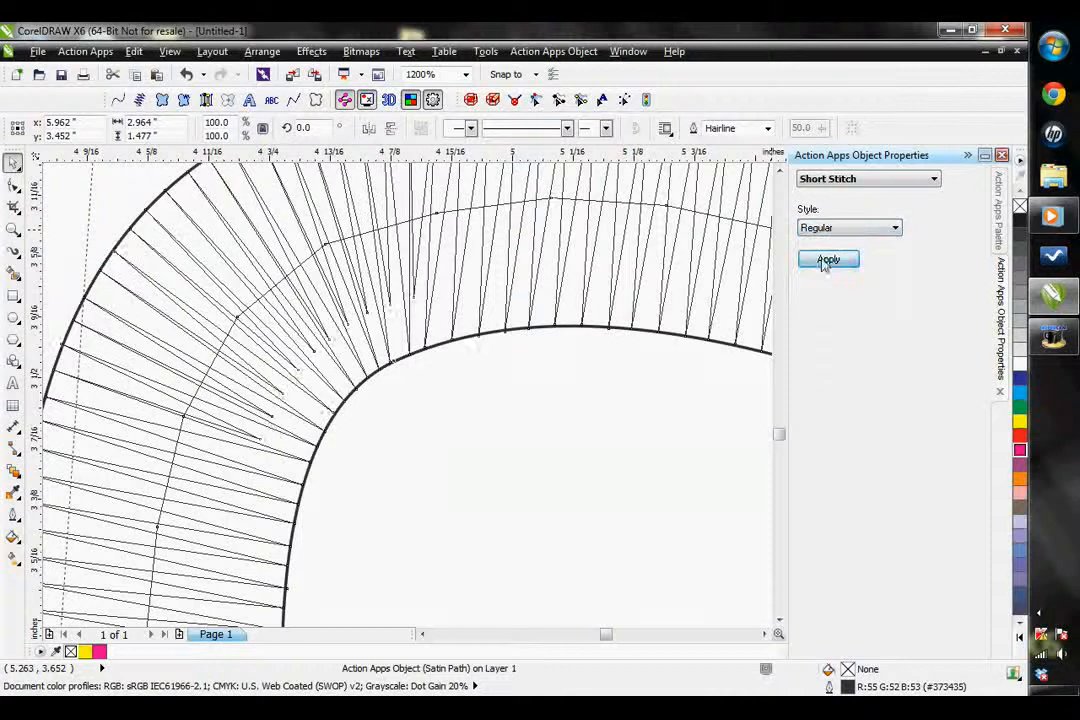
{"action": "left_click", "coordinate": [852, 229]}
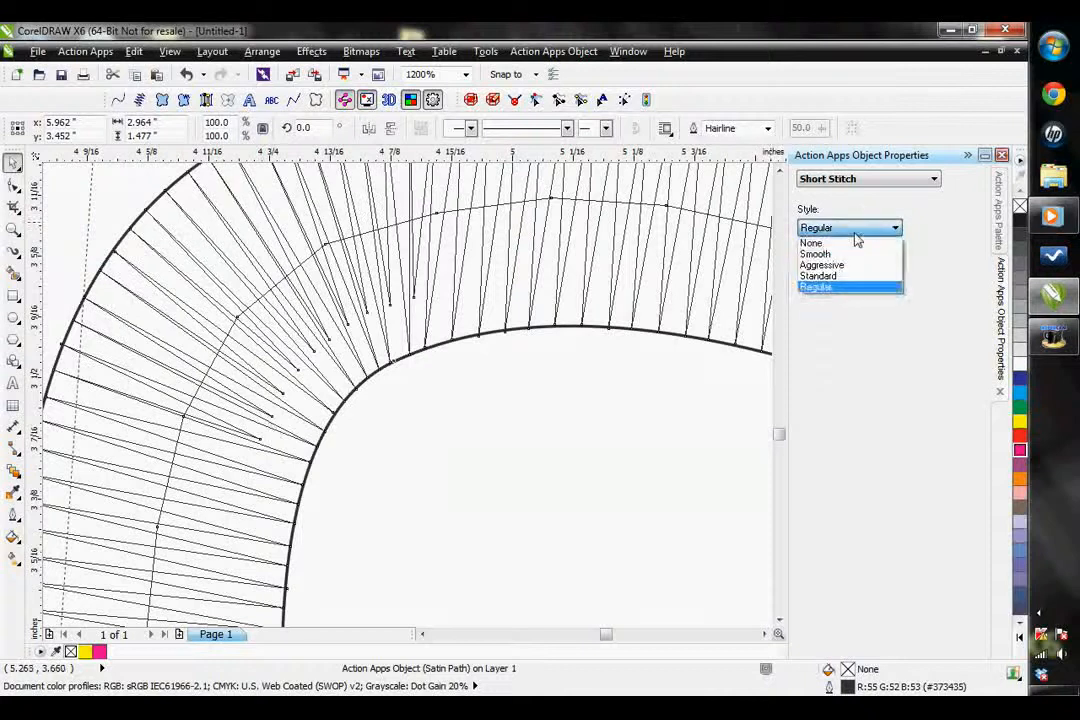
{"action": "left_click", "coordinate": [838, 277]}
{"action": "left_click", "coordinate": [827, 260]}
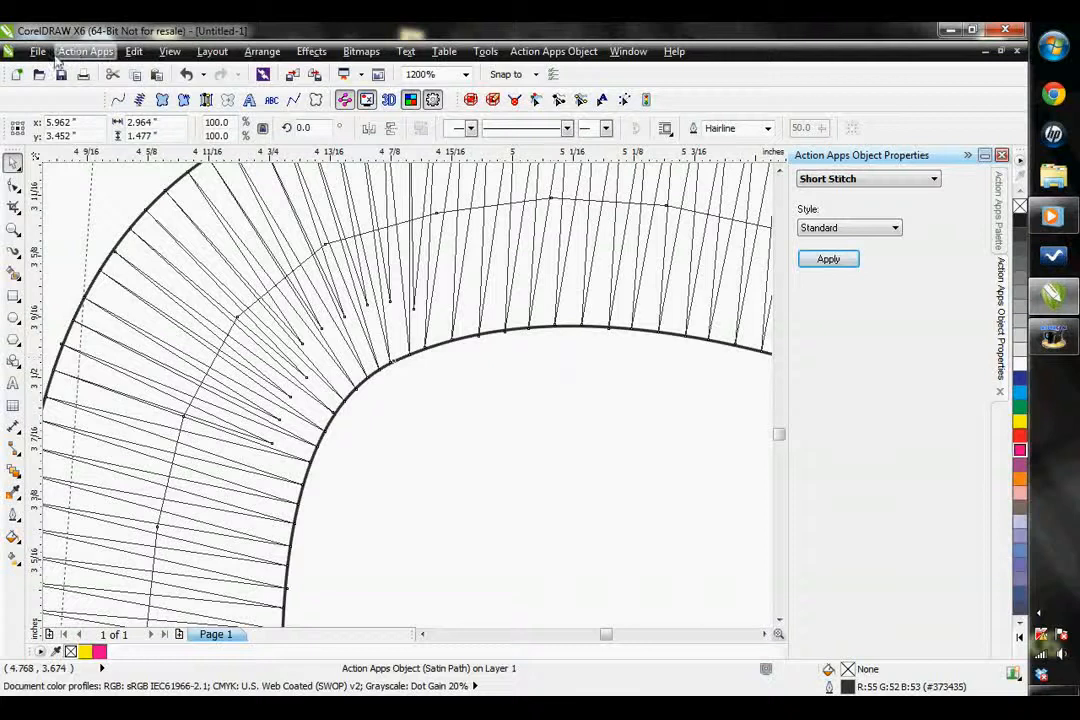
{"action": "left_click", "coordinate": [92, 52]}
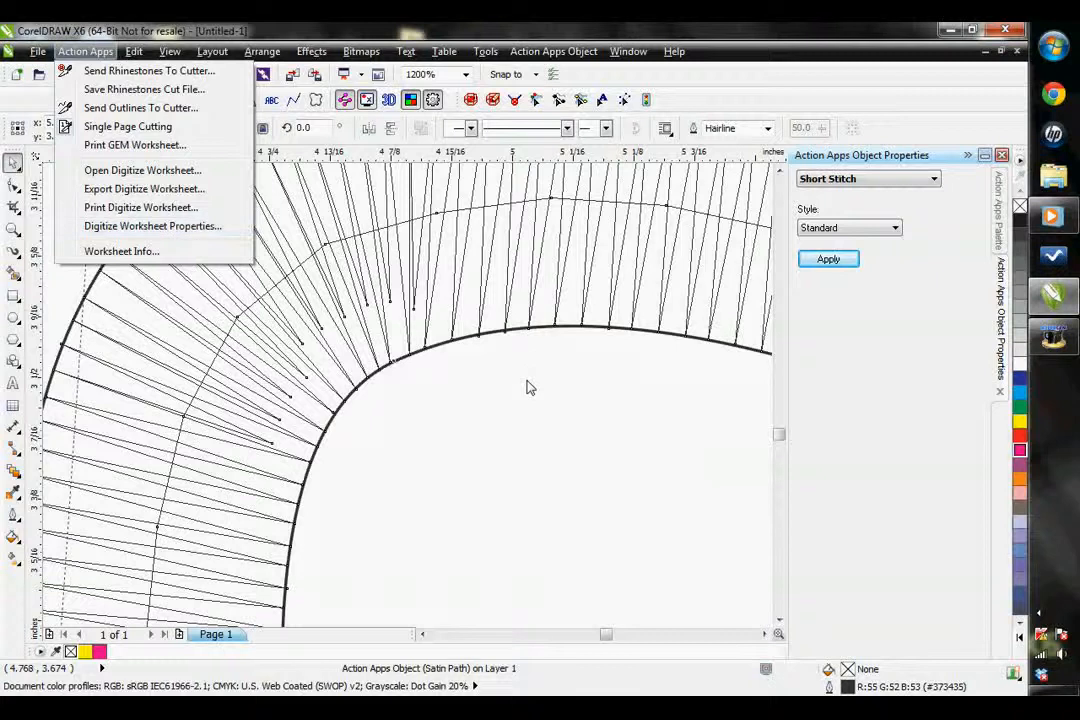
{"action": "left_click", "coordinate": [688, 388]}
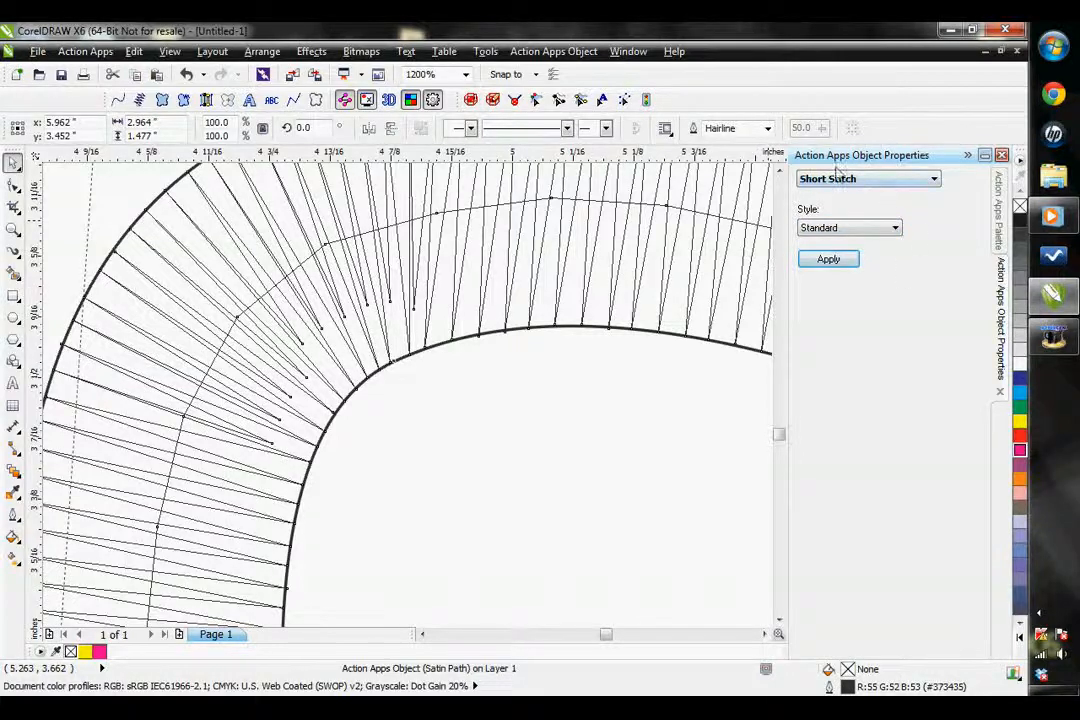
Reselect the whole satin path and open its Satin Path/Column Effects properties
{"action": "left_click", "coordinate": [641, 418]}
{"action": "scroll", "coordinate": [742, 377], "scroll_direction": "down", "scroll_amount": 2}
{"action": "left_click", "coordinate": [765, 634]}
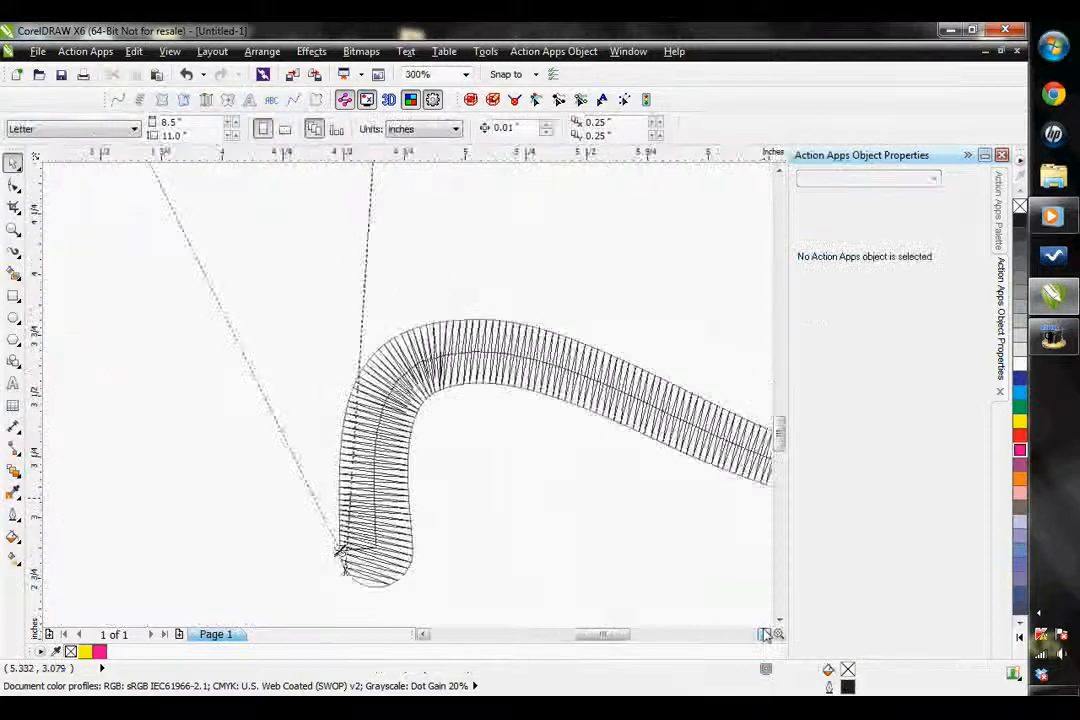
{"action": "left_click", "coordinate": [765, 634]}
{"action": "left_click", "coordinate": [677, 498]}
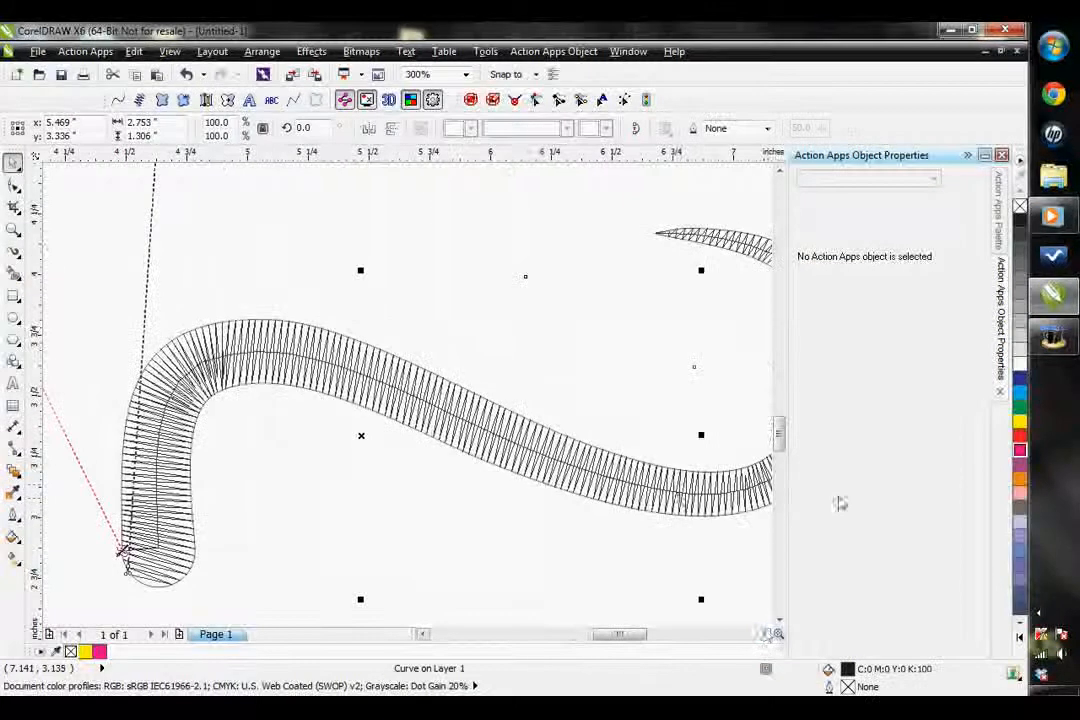
{"action": "left_click", "coordinate": [765, 634]}
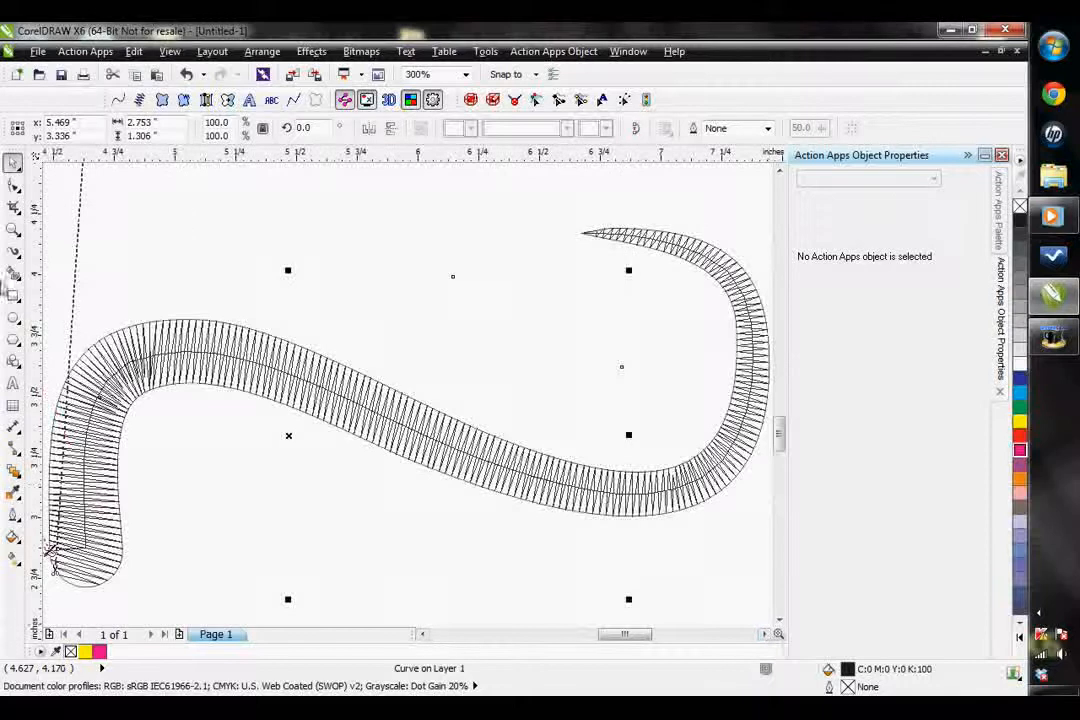
{"action": "scroll", "coordinate": [455, 379], "scroll_direction": "down", "scroll_amount": 1}
{"action": "left_click", "coordinate": [541, 475]}
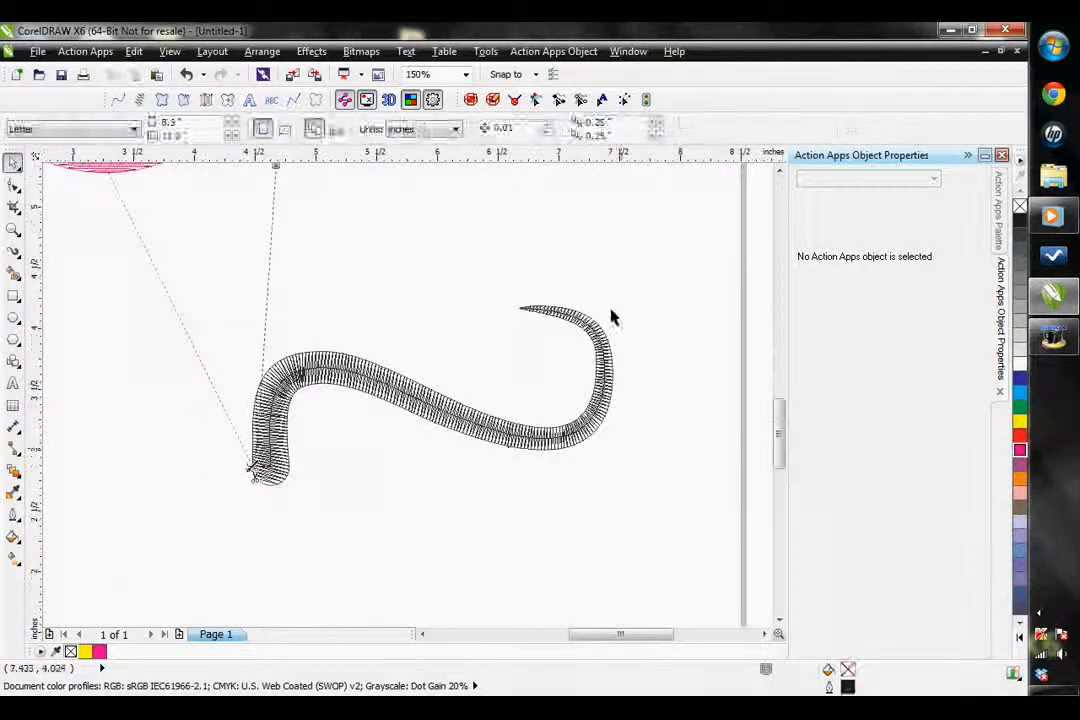
{"action": "left_click_drag", "start_coordinate": [643, 256], "coordinate": [134, 558]}
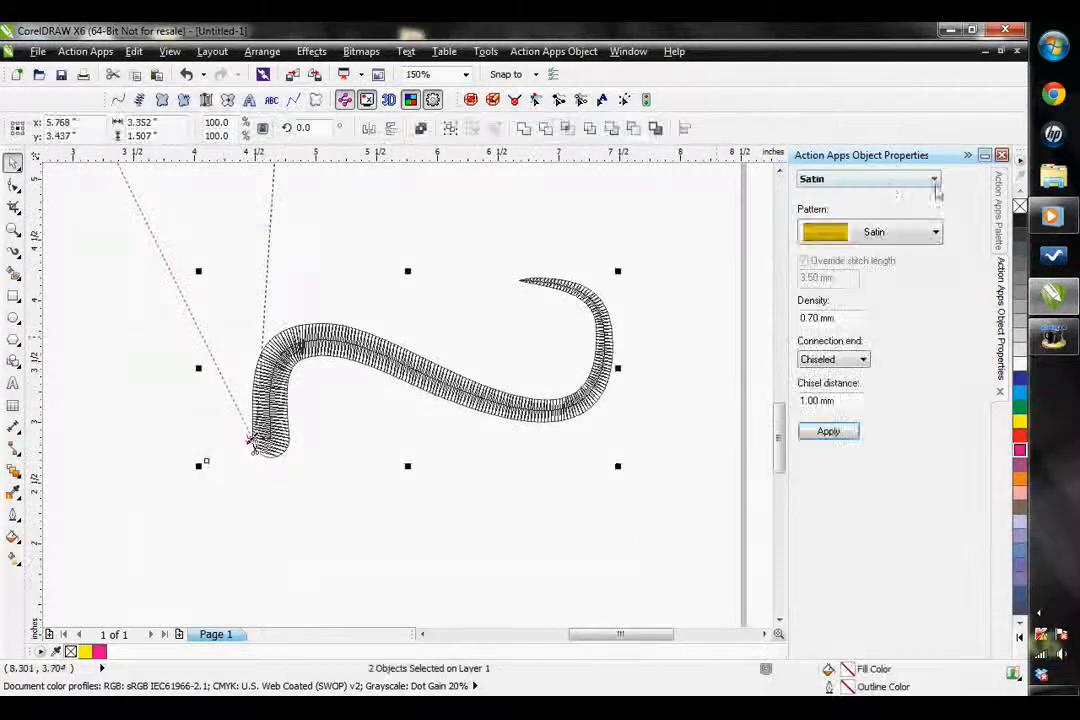
{"action": "left_click", "coordinate": [886, 181]}
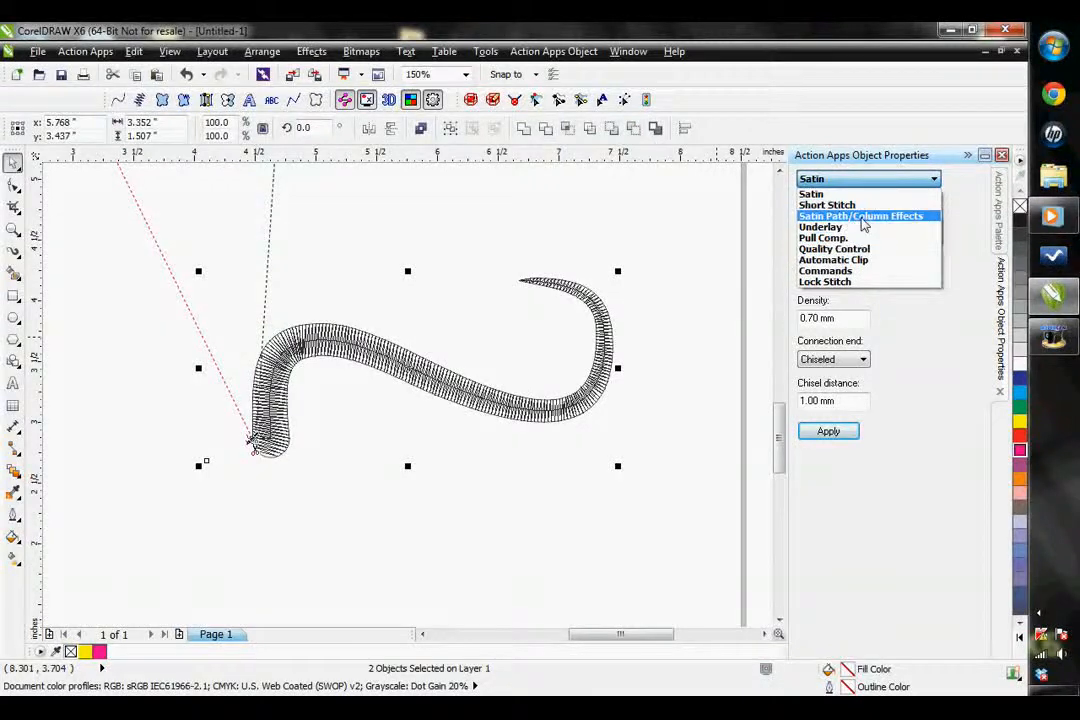
{"action": "left_click", "coordinate": [864, 218]}
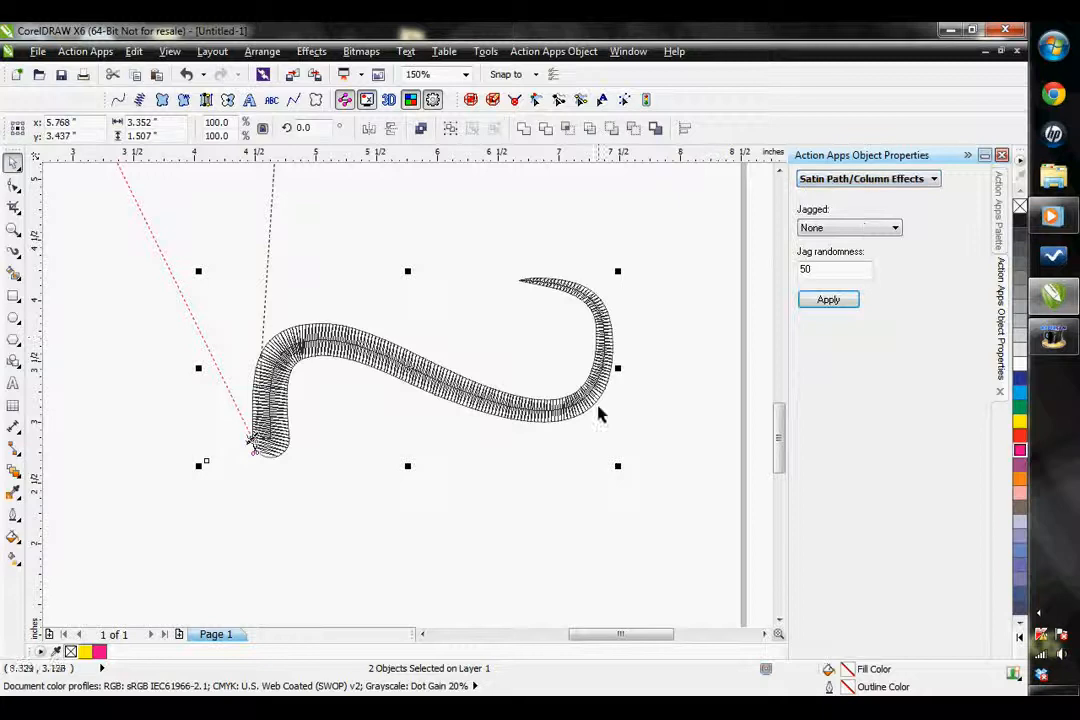
Apply the Both jagged effect to the satin path, and change it to First to compare the edges
{"action": "left_click", "coordinate": [827, 231]}
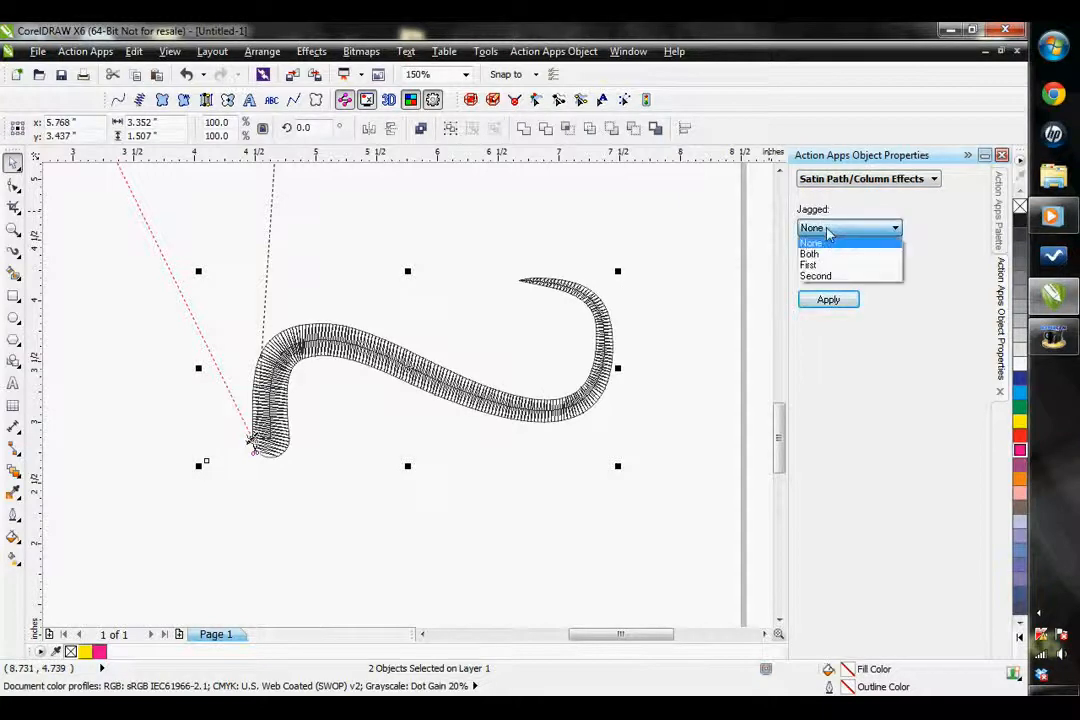
{"action": "left_click", "coordinate": [828, 254]}
{"action": "left_click", "coordinate": [827, 300]}
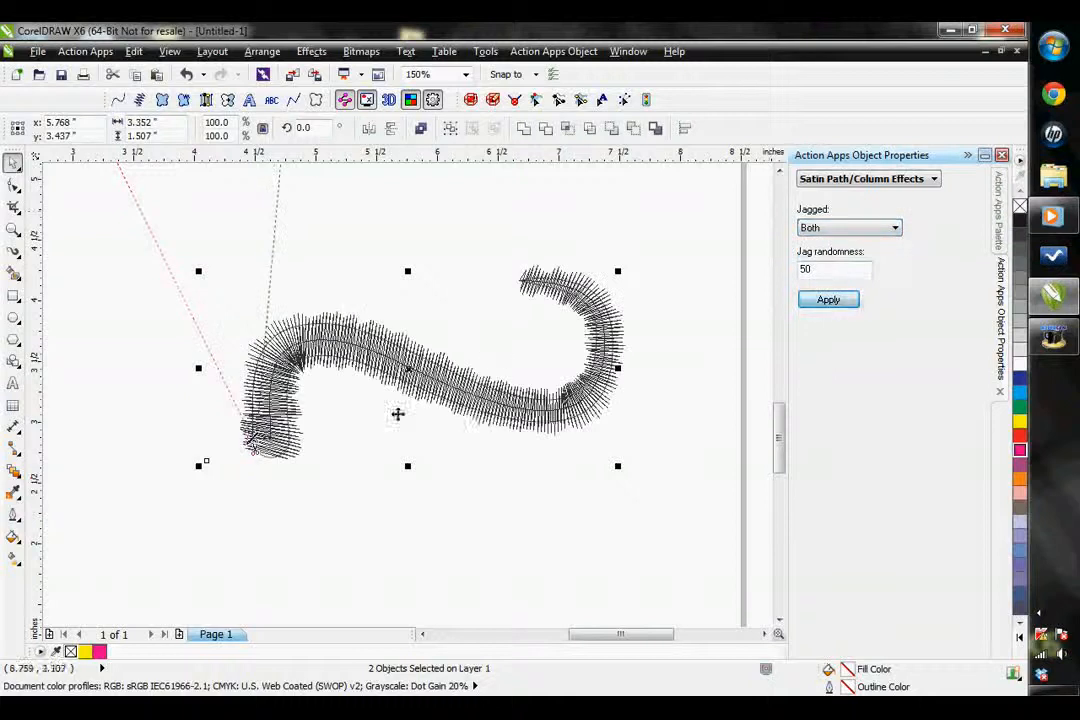
{"action": "scroll", "coordinate": [500, 395], "scroll_direction": "up", "scroll_amount": 1}
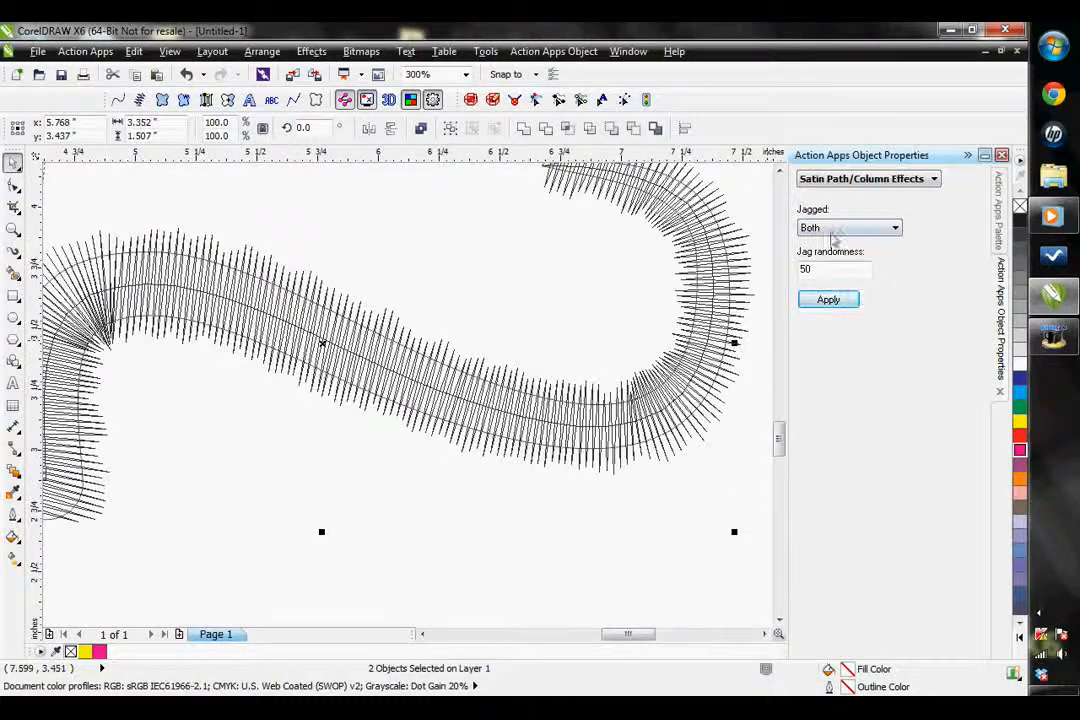
{"action": "left_click", "coordinate": [833, 230]}
{"action": "left_click", "coordinate": [828, 265]}
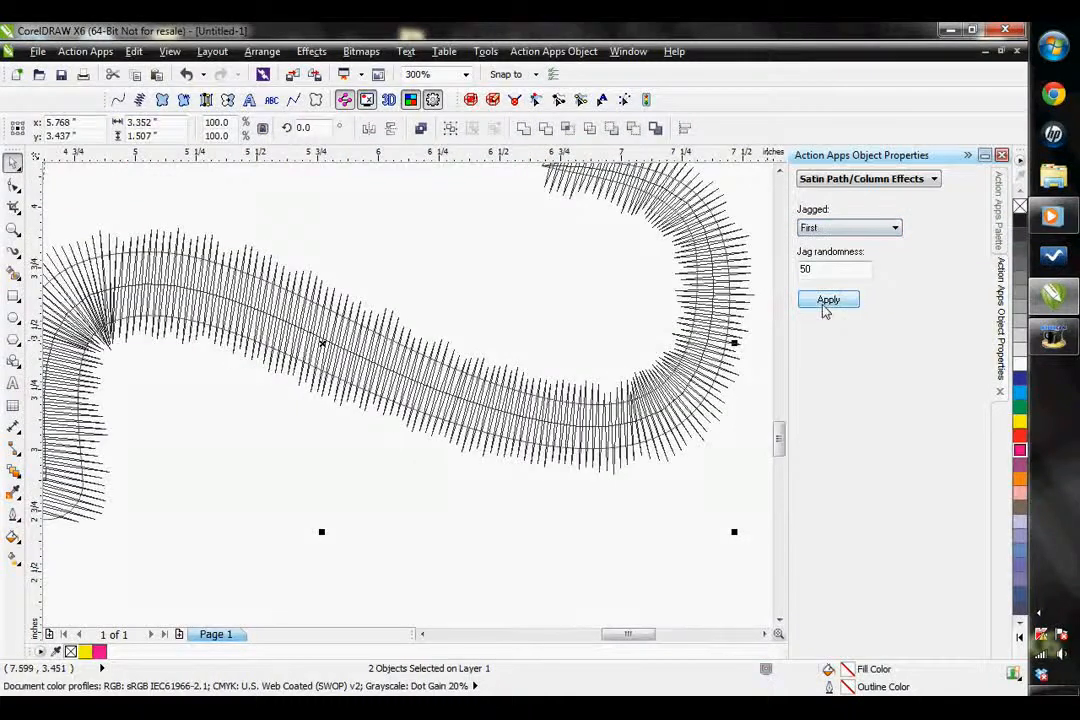
{"action": "left_click", "coordinate": [826, 300]}
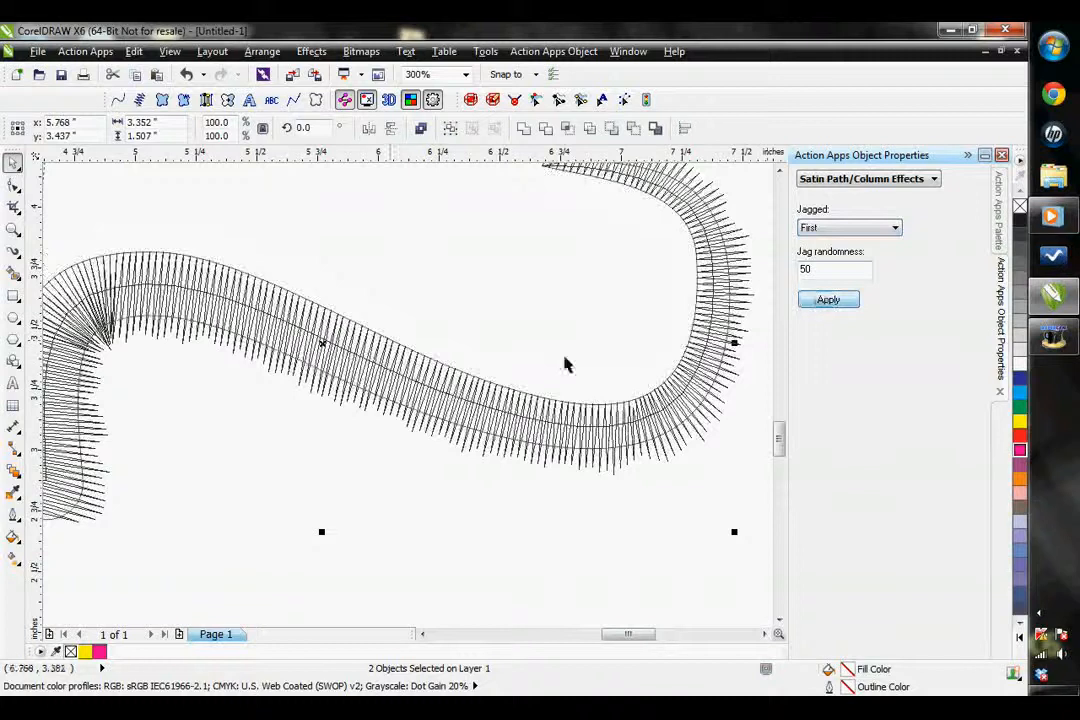
Set the satin path's jagged effect to Second and apply it
{"action": "left_click", "coordinate": [875, 232]}
{"action": "left_click", "coordinate": [835, 270]}
{"action": "left_click", "coordinate": [828, 300]}
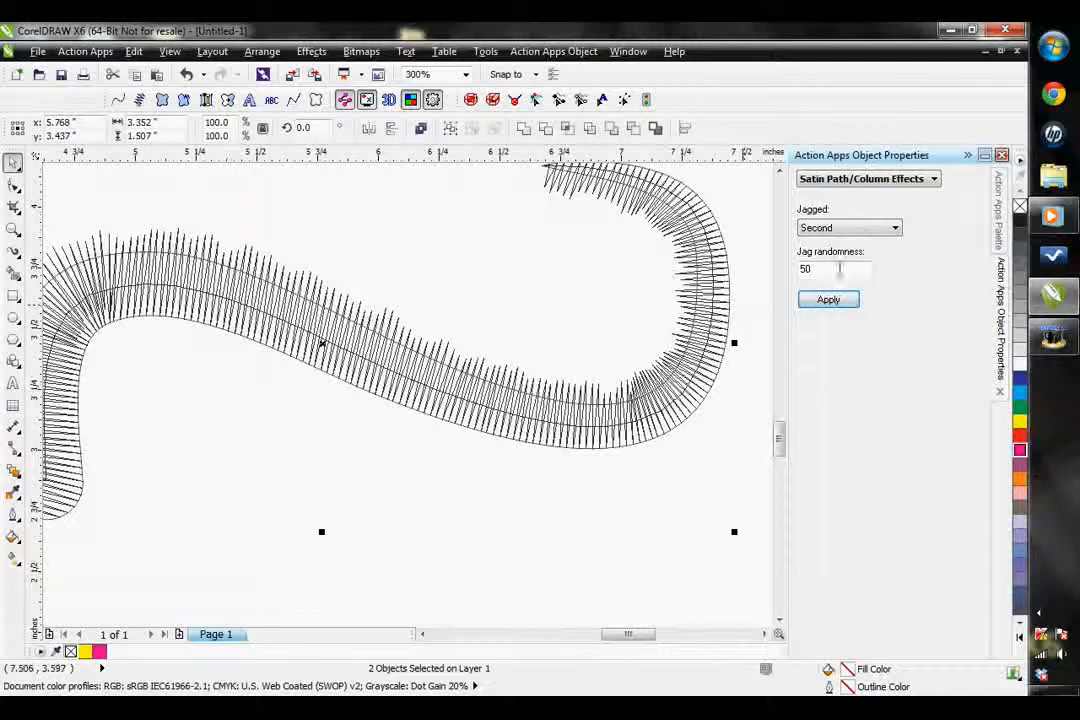
Apply a jag randomness of 1 to the satin path, and raise it to 100 to compare the jagged edge
{"action": "left_click_drag", "start_coordinate": [840, 271], "coordinate": [690, 350]}
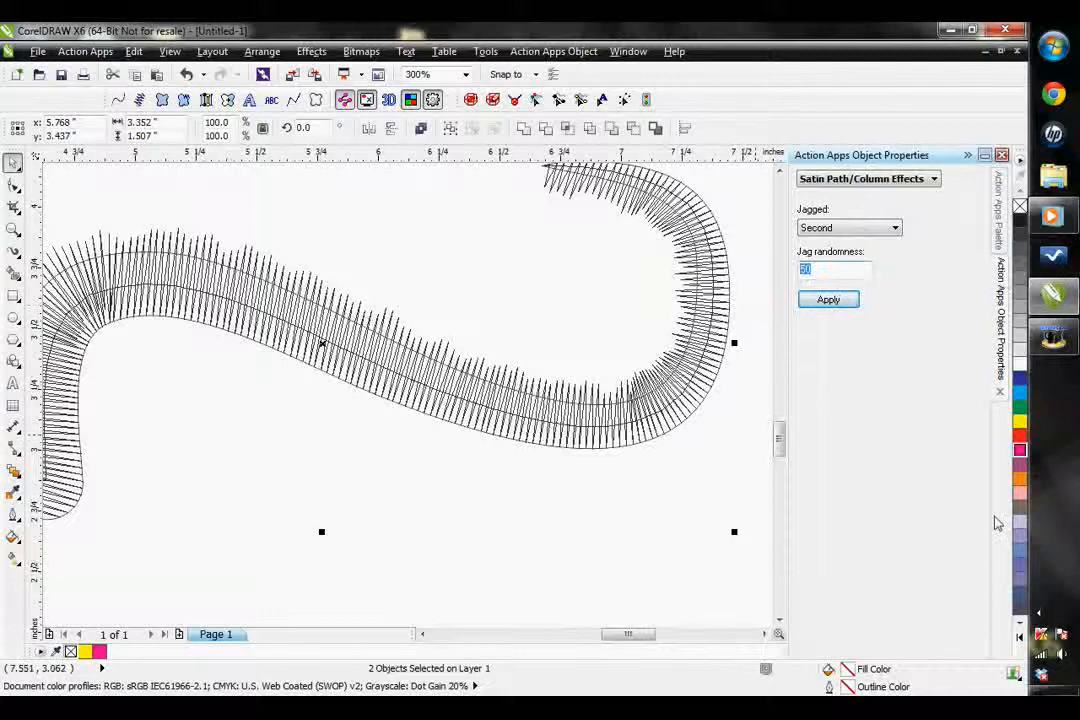
{"action": "type", "text": "1"}
{"action": "left_click", "coordinate": [815, 303]}
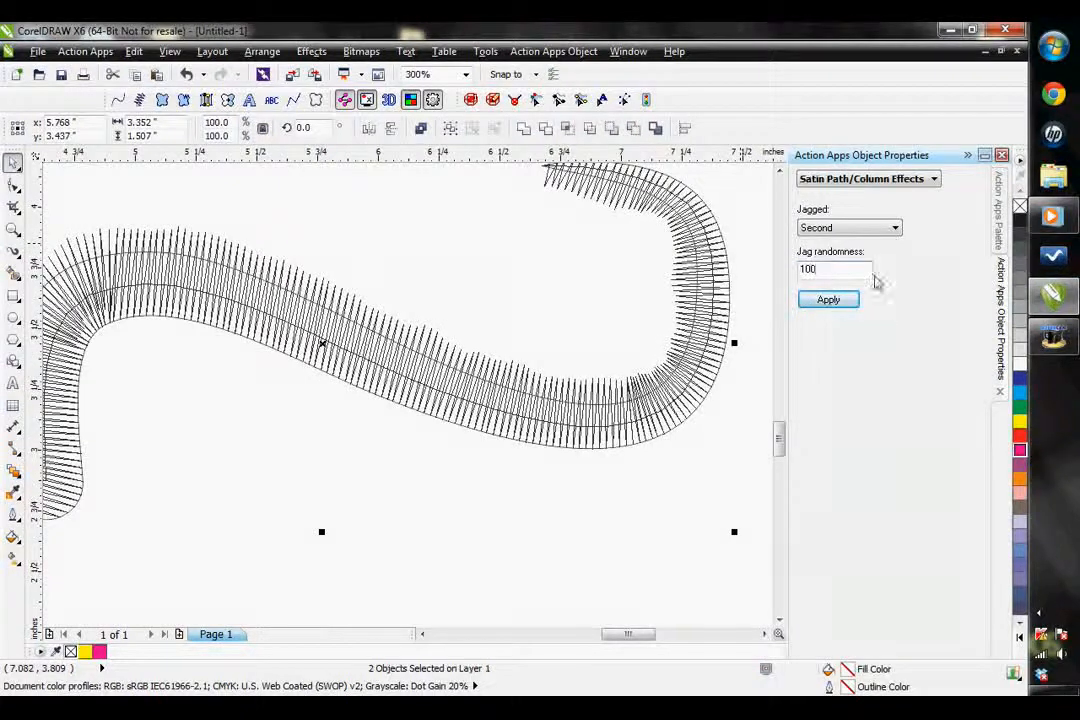
{"action": "left_click", "coordinate": [835, 304]}
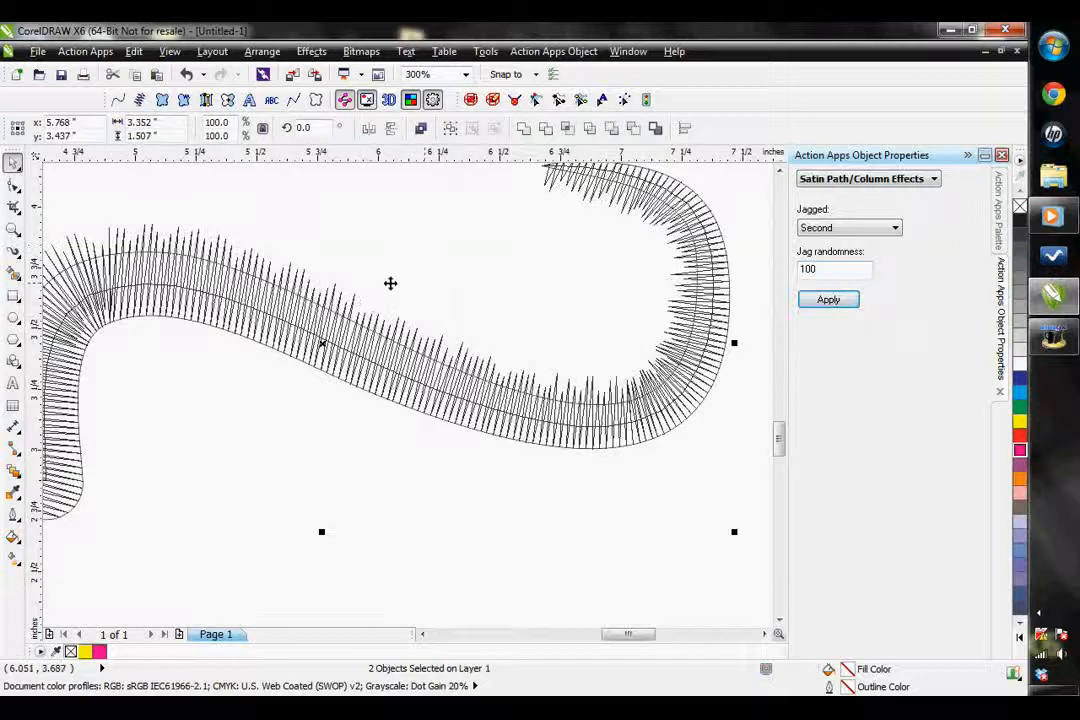
{"action": "scroll", "coordinate": [320, 330], "scroll_direction": "down", "scroll_amount": 1}
{"action": "scroll", "coordinate": [181, 282], "scroll_direction": "up", "scroll_amount": 1}
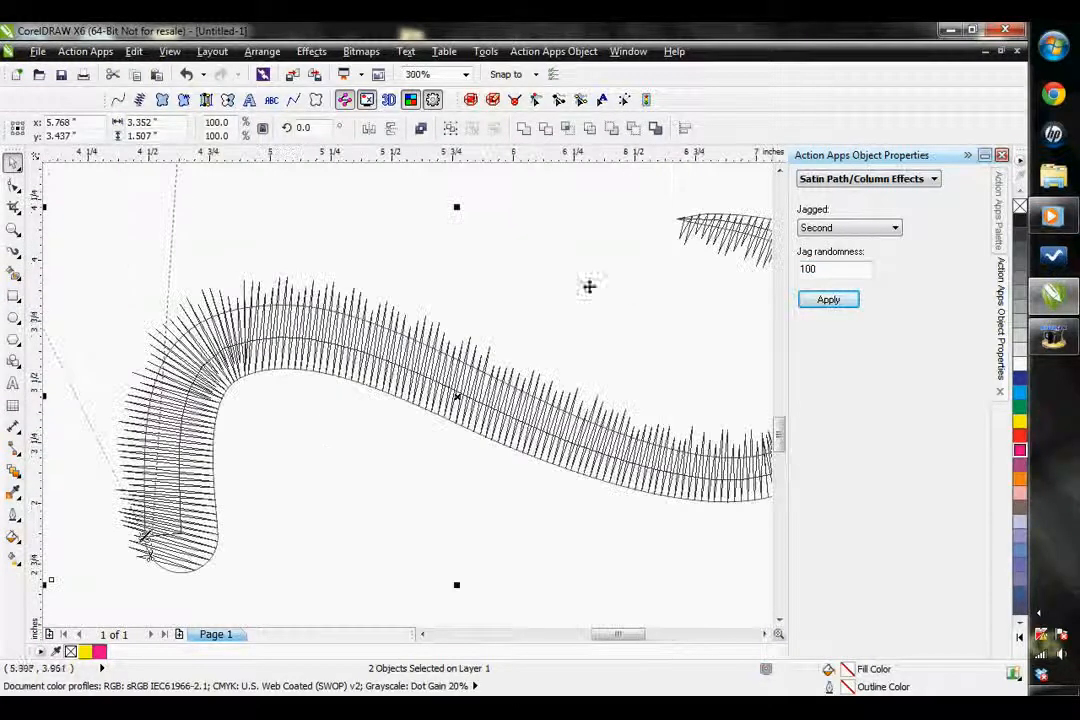